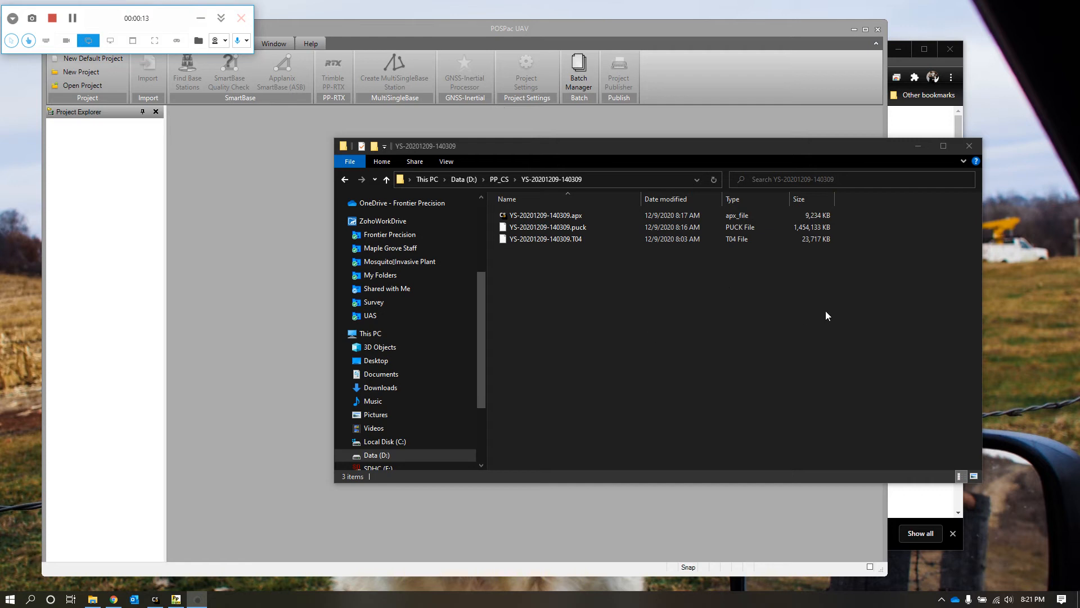
click(843, 317)
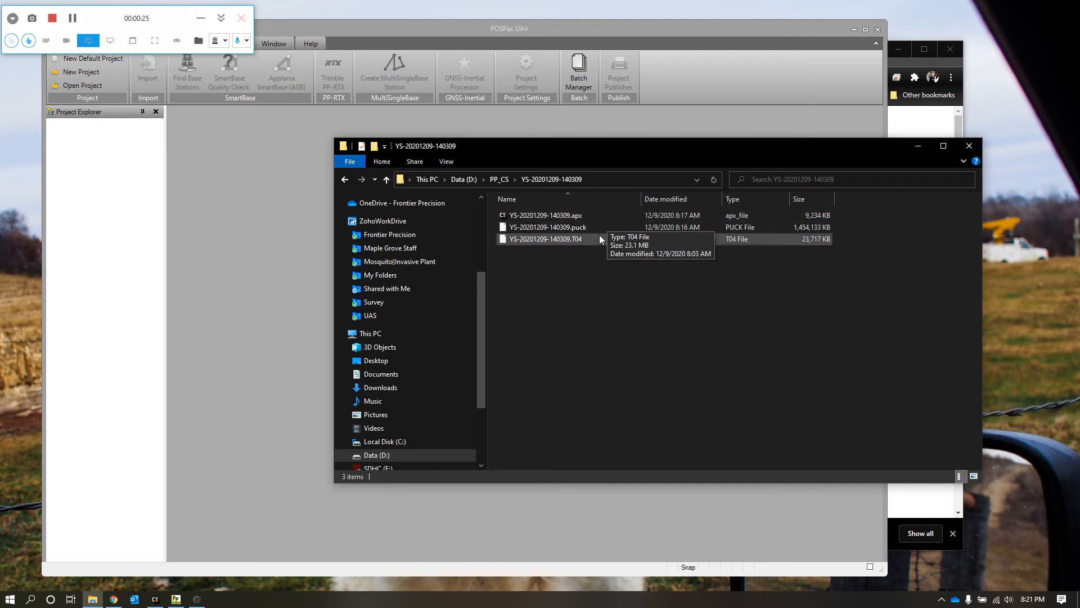
click(579, 237)
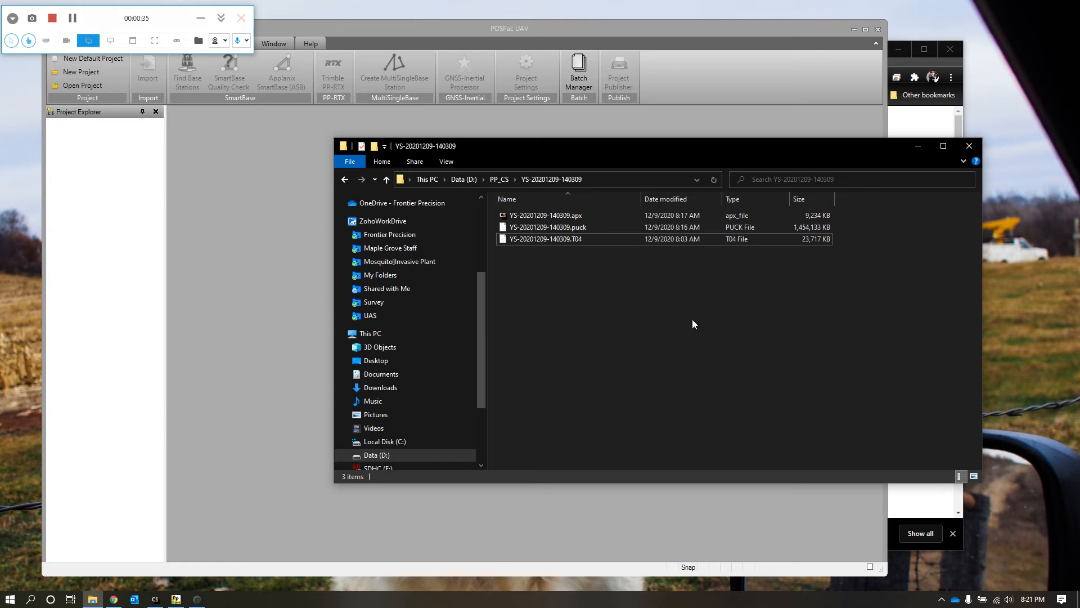
click(960, 122)
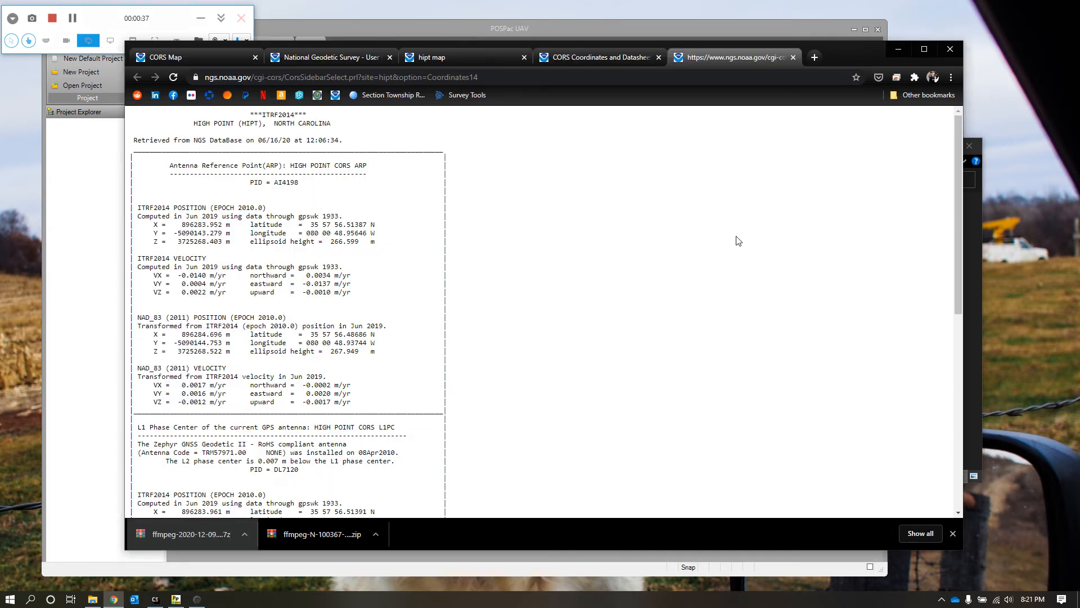
drag(593, 206, 586, 191)
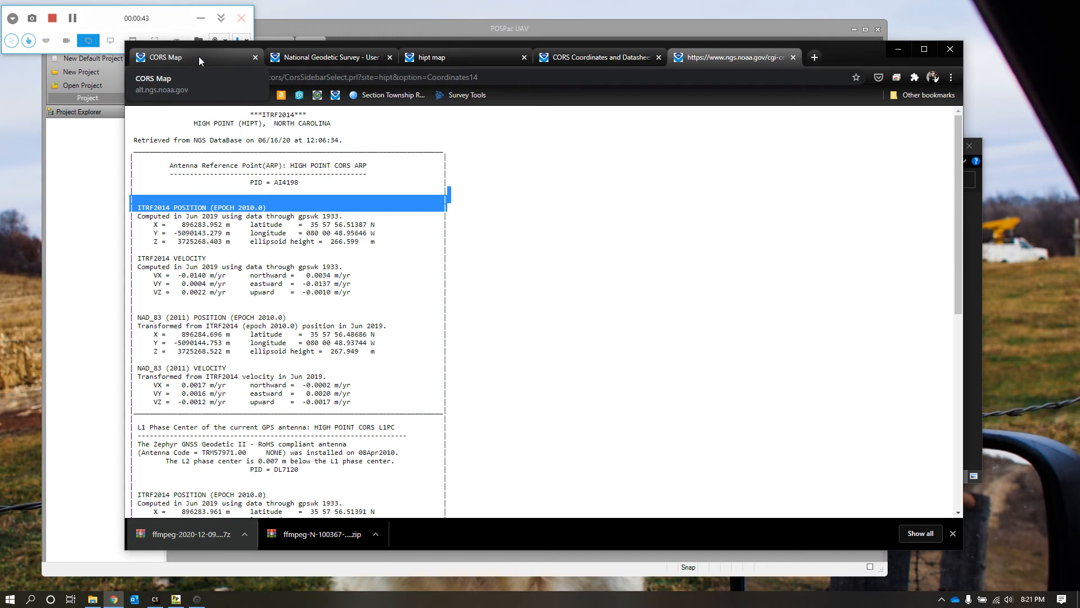
Step: Show the details of the HIPT station at High Point on the CORS Map
click(199, 57)
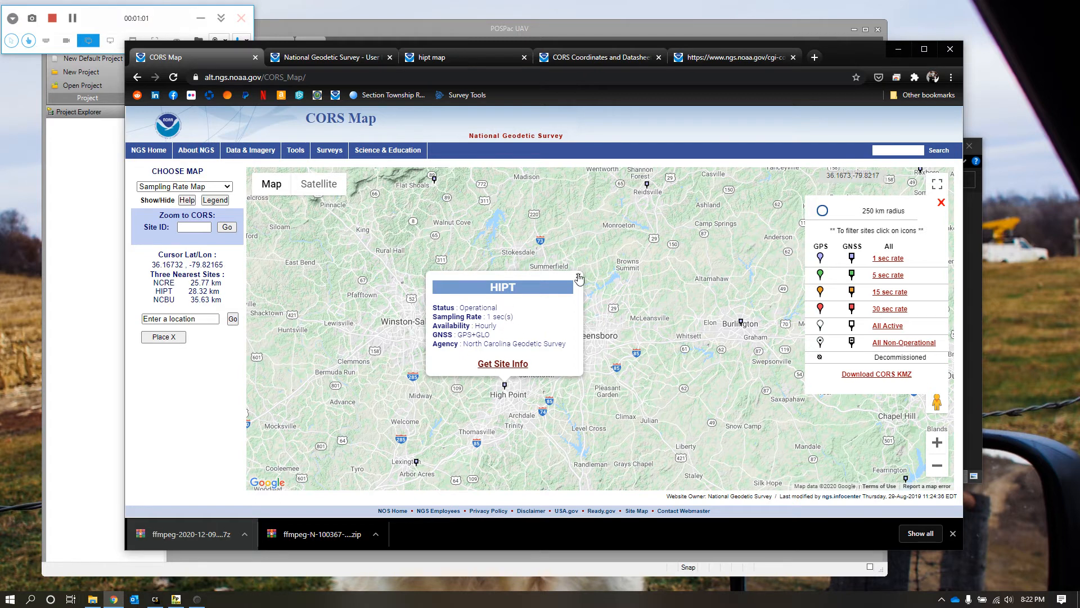
click(573, 292)
drag(611, 330, 564, 346)
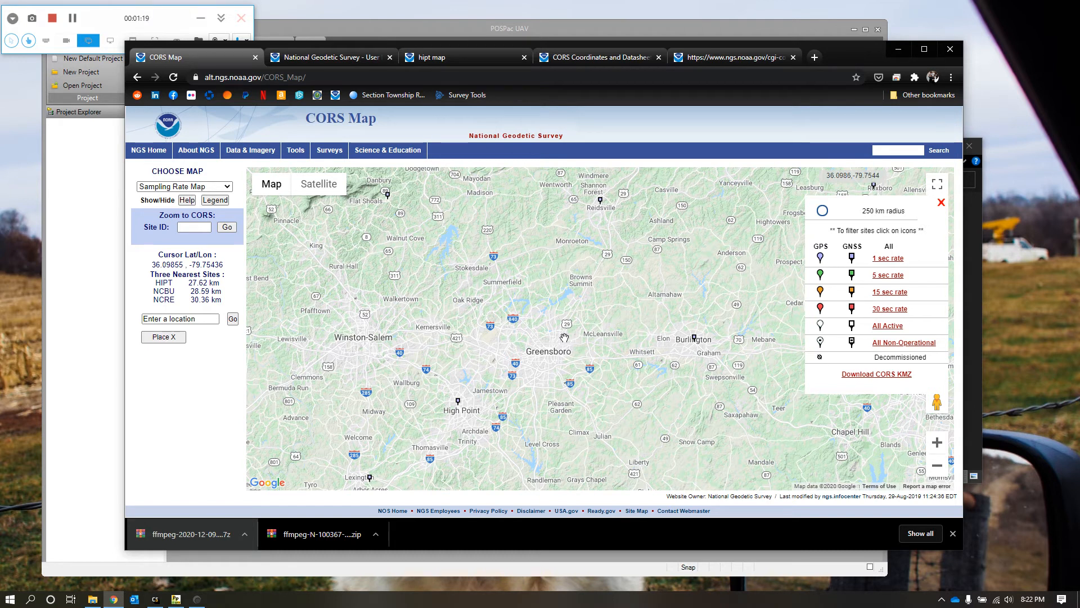
click(458, 402)
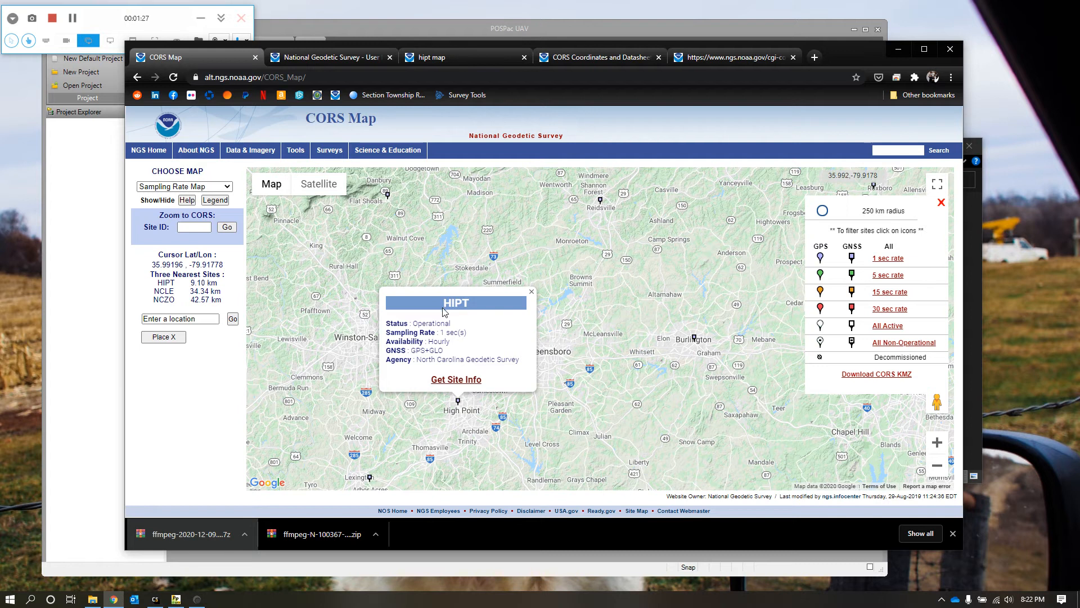
Step: On the User Friendly CORS page, set the data request's start date to 12/08/2020
click(331, 59)
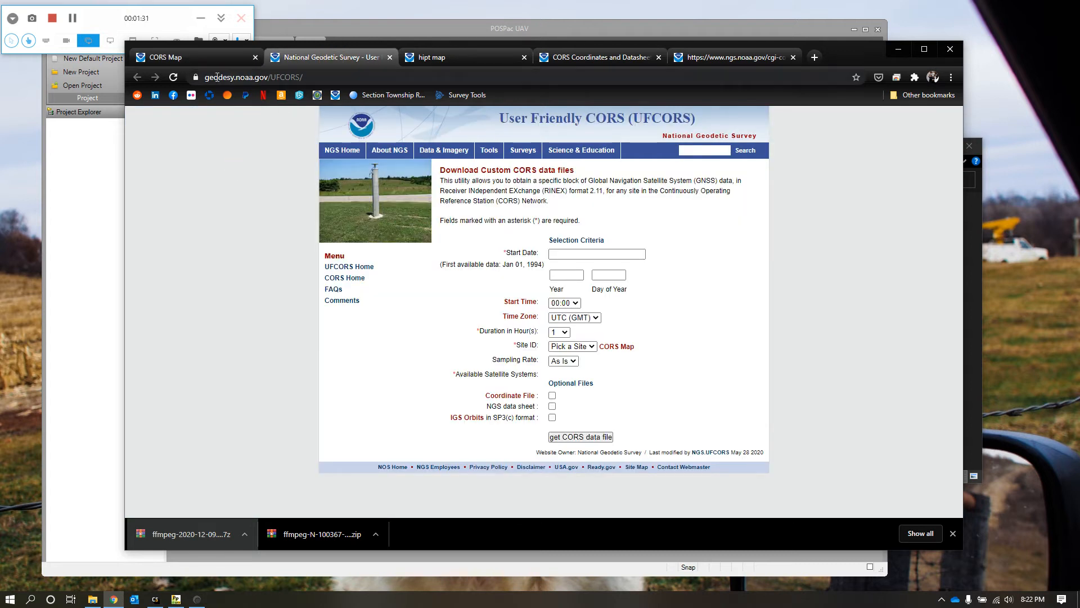
click(272, 77)
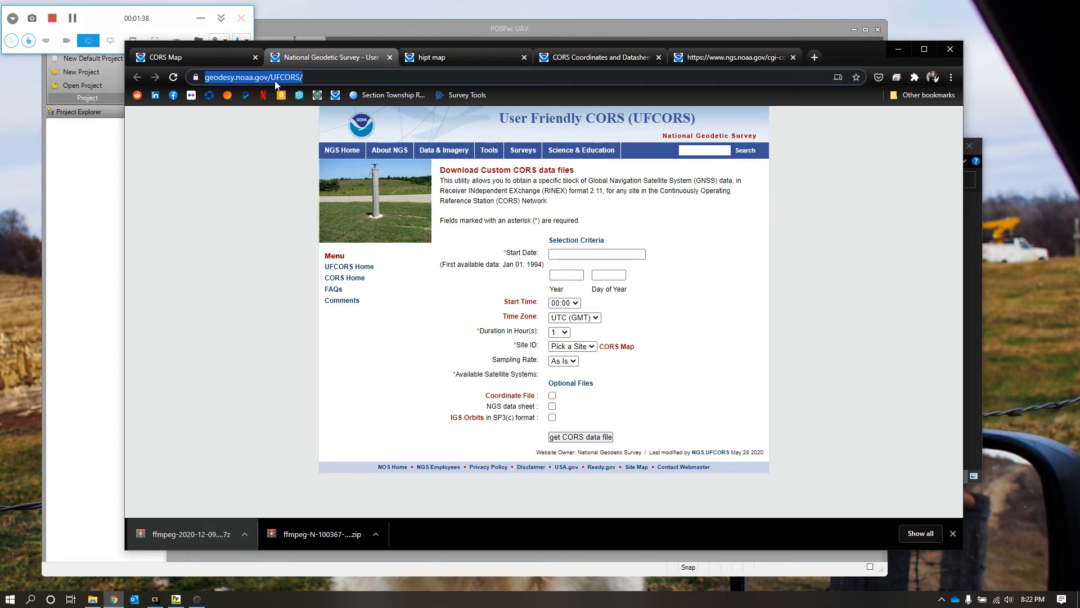
click(796, 267)
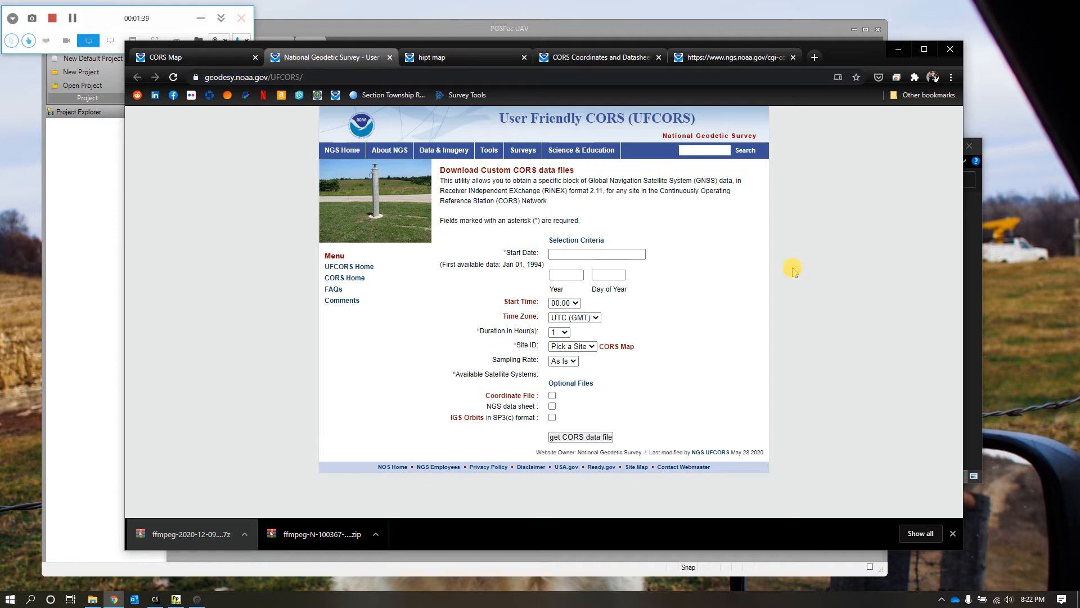
click(728, 295)
click(634, 254)
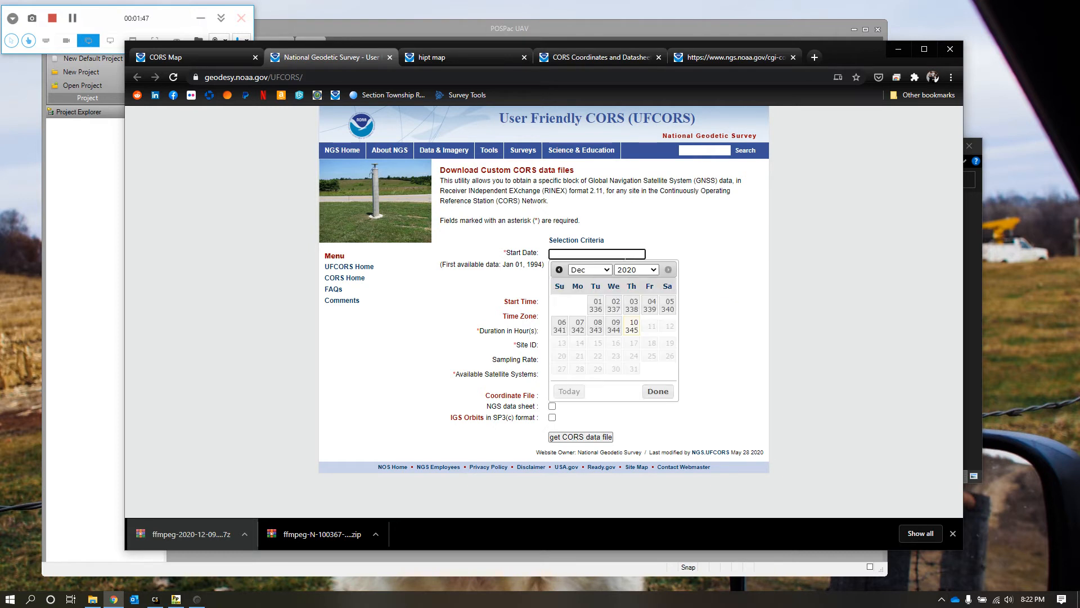
click(598, 332)
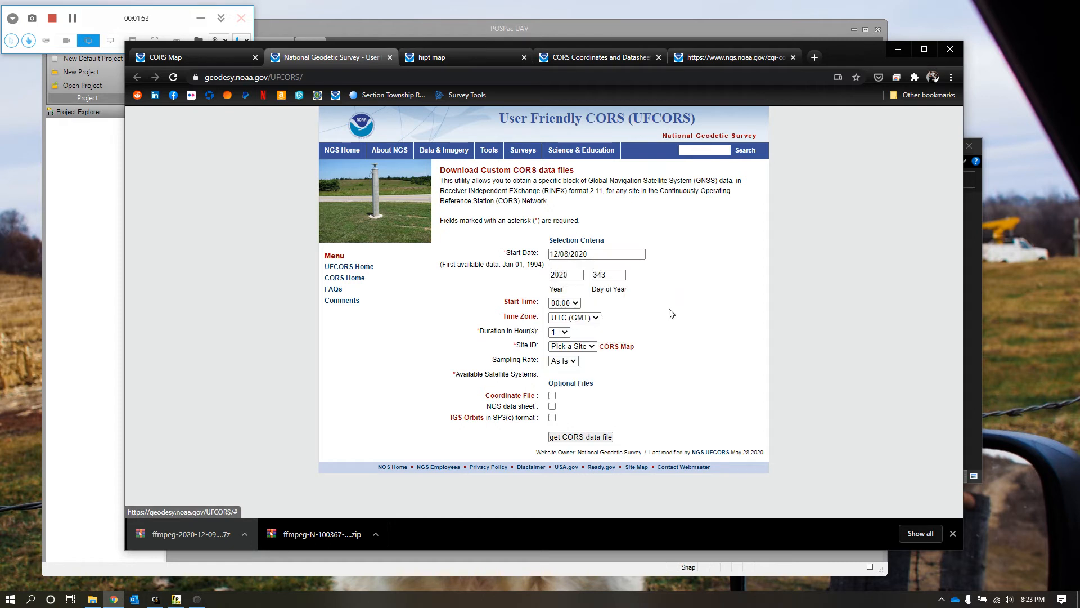
Step: Set the request's time zone to GMT - 5, the start time to 01:00 and the duration to 10 hours
click(590, 318)
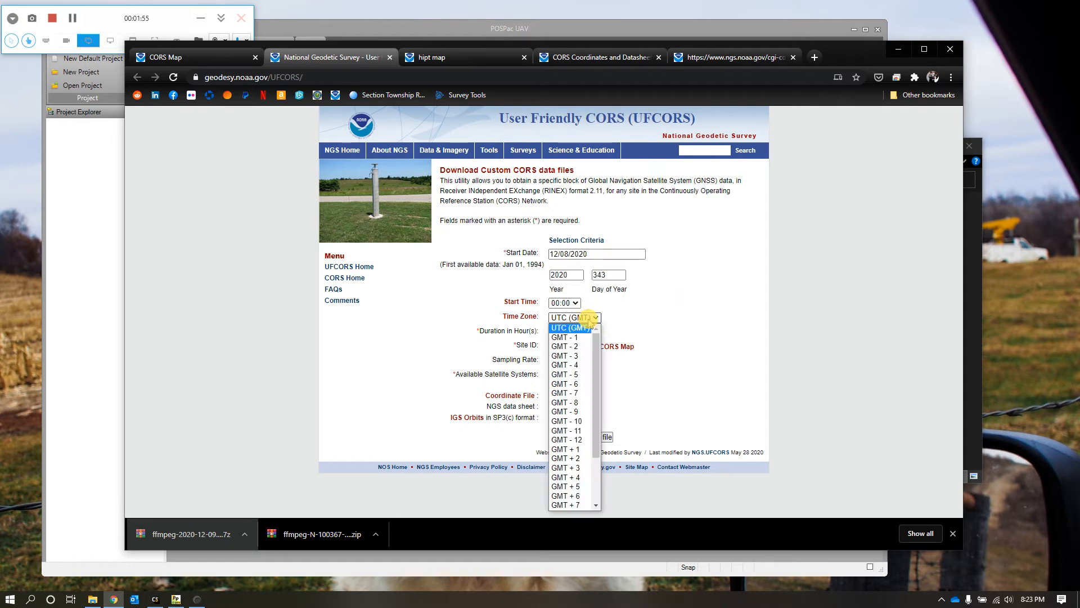
click(580, 376)
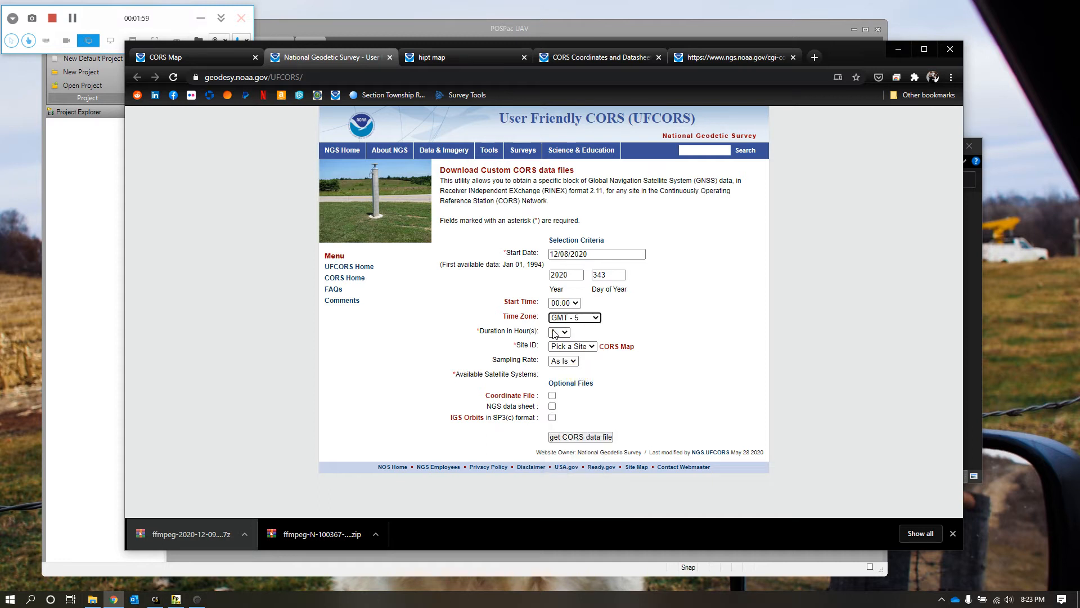
click(576, 304)
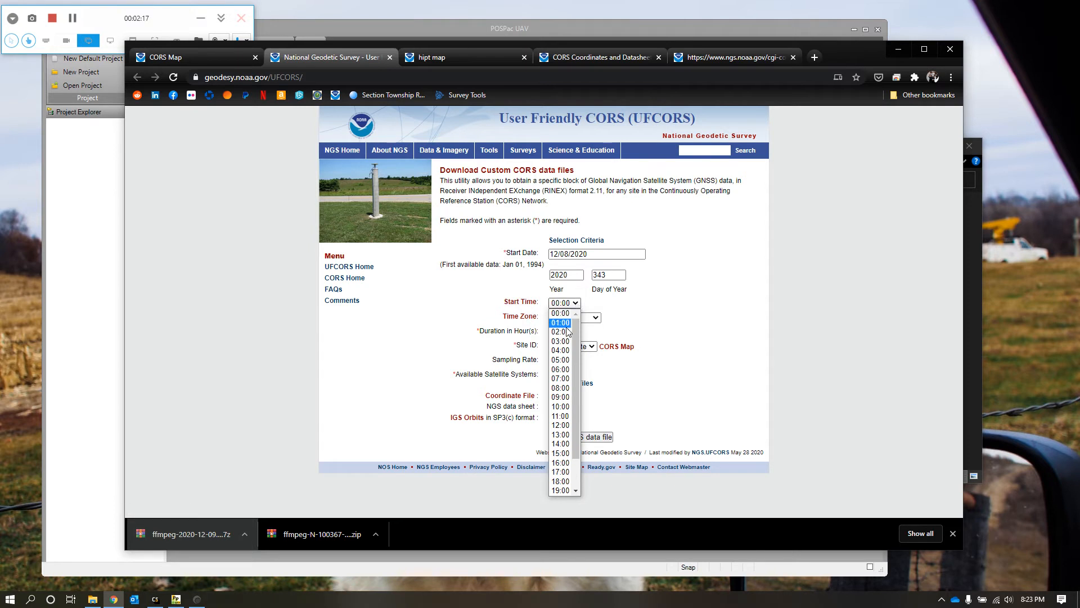
click(565, 325)
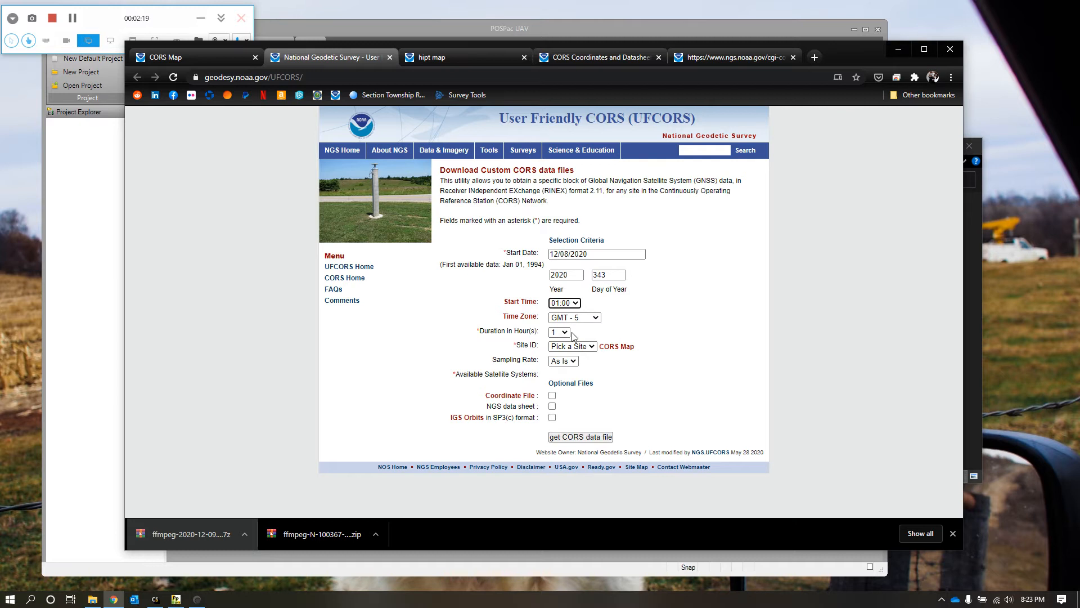
click(563, 332)
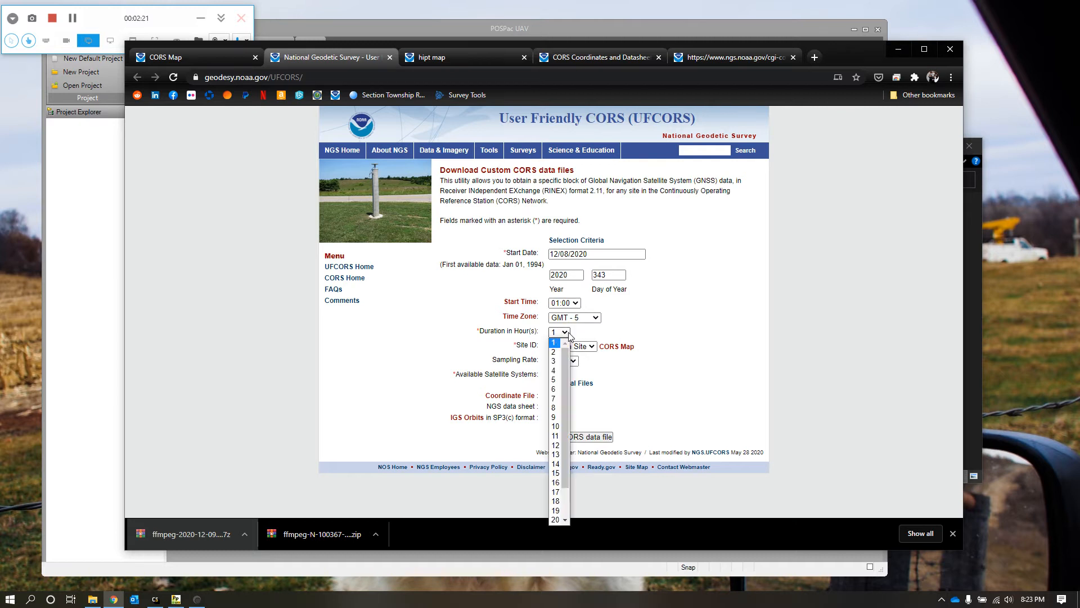
click(554, 426)
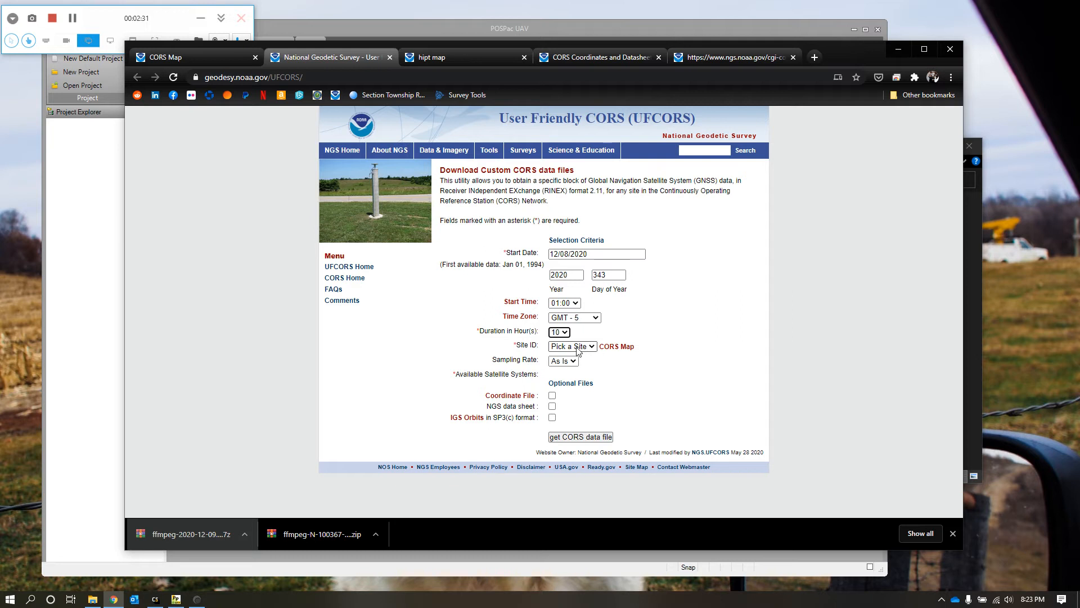
Step: Recheck the station name on the CORS Map and choose HIPT as the request's site ID
click(192, 57)
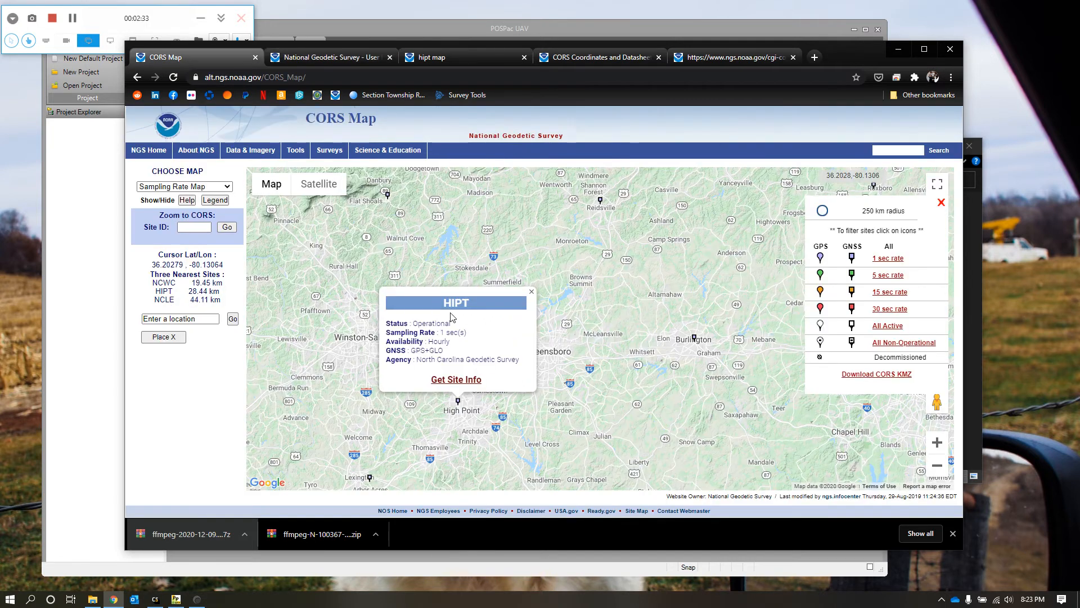
click(334, 59)
click(585, 346)
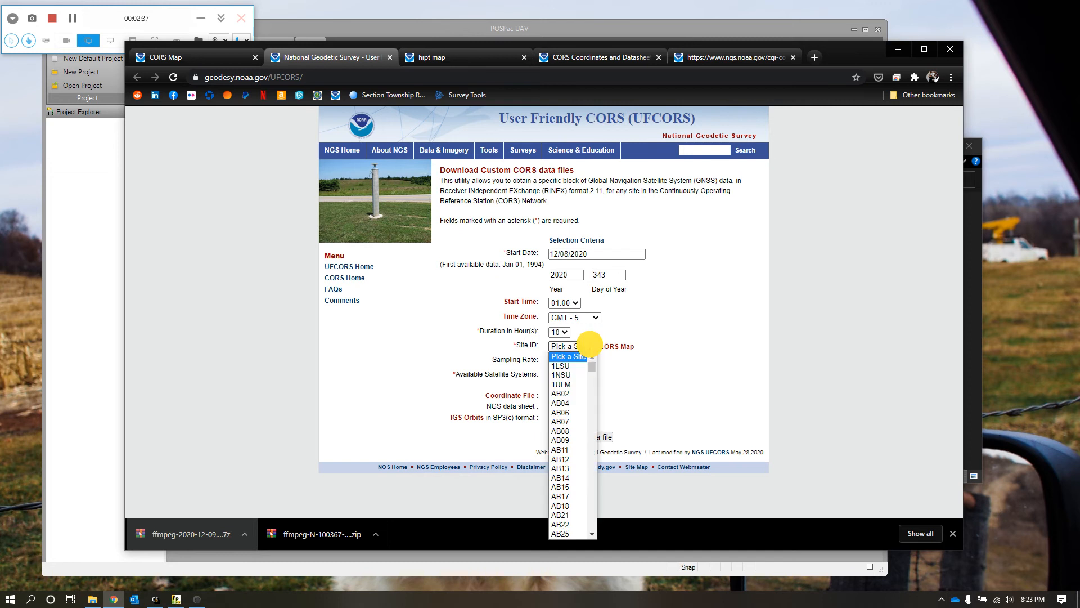
scroll(560, 496, down, 10)
key(h)
scroll(563, 517, down, 8)
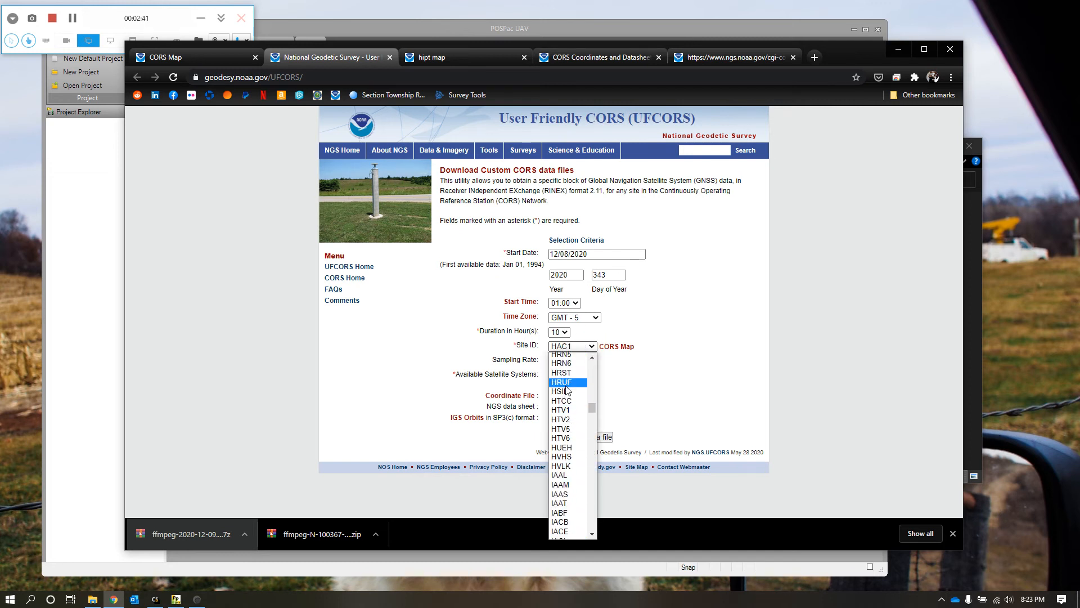
scroll(569, 389, up, 2)
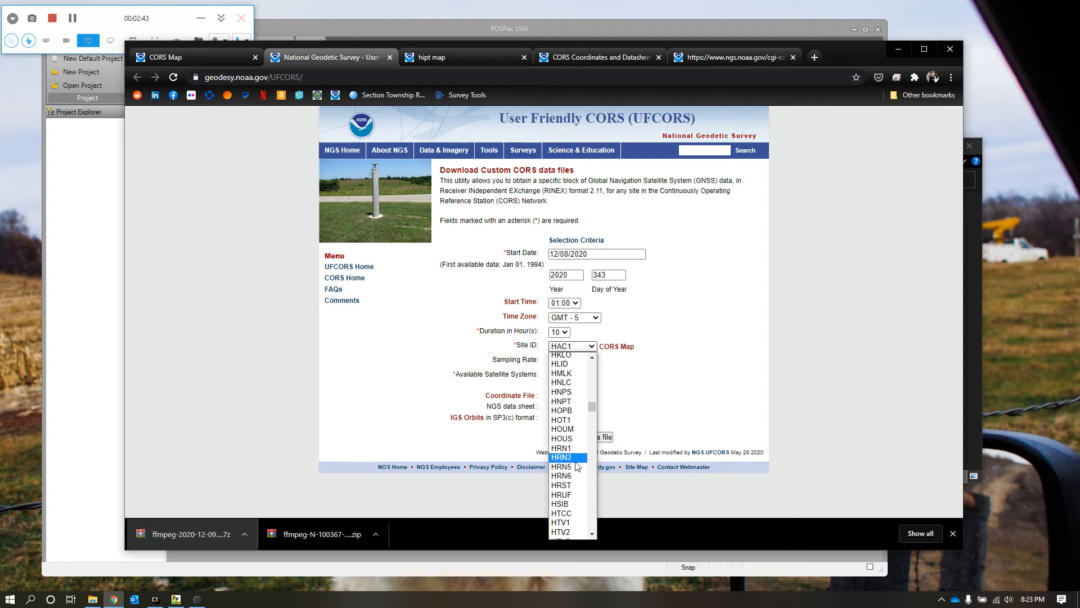
scroll(579, 488, down, 3)
scroll(579, 496, up, 7)
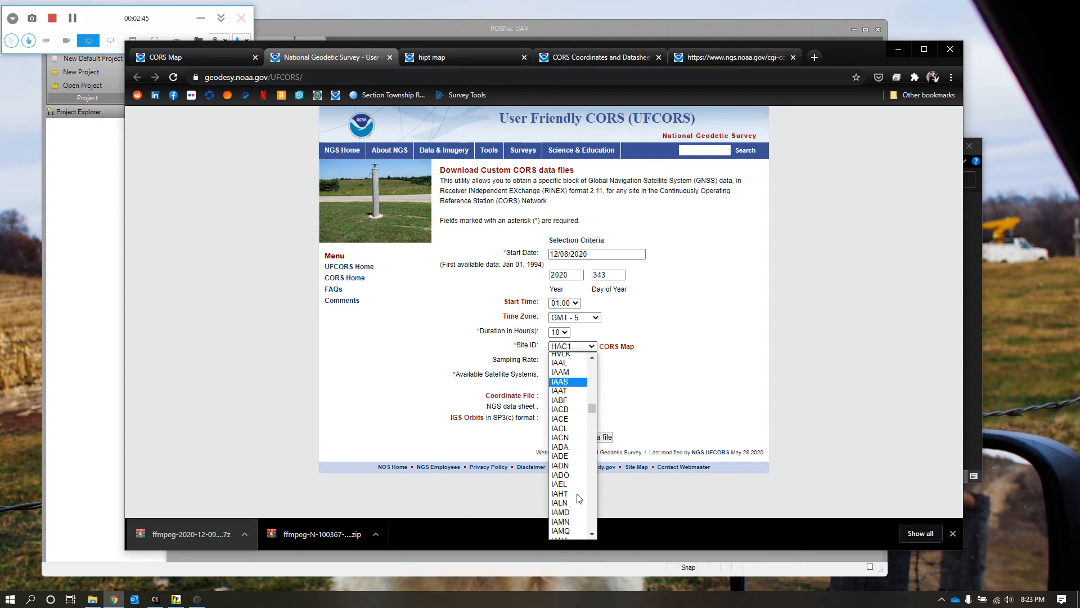
scroll(579, 496, up, 4)
scroll(579, 494, down, 4)
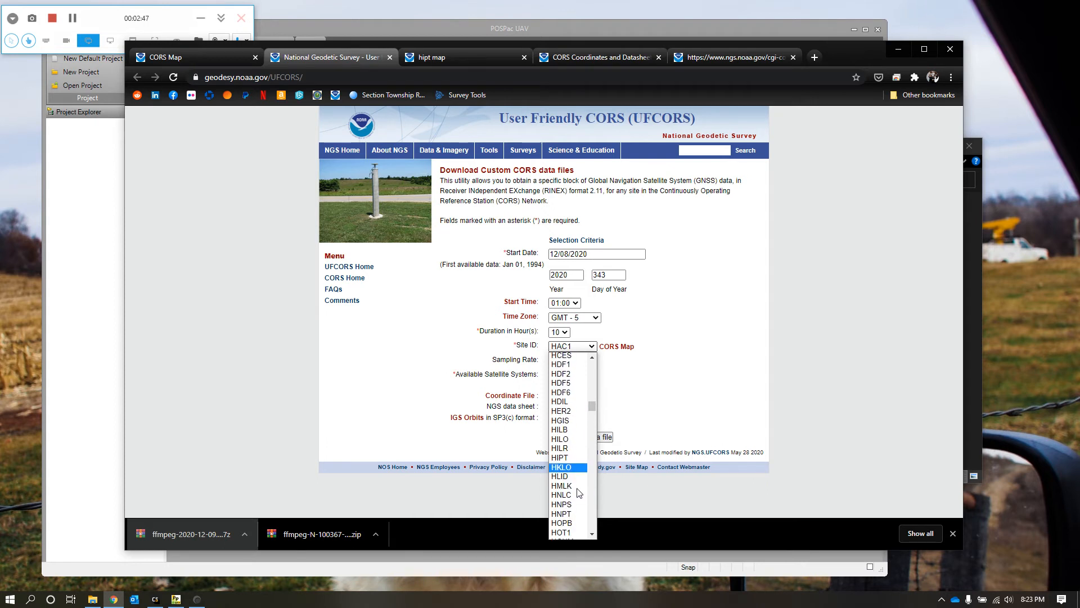
scroll(574, 506, down, 4)
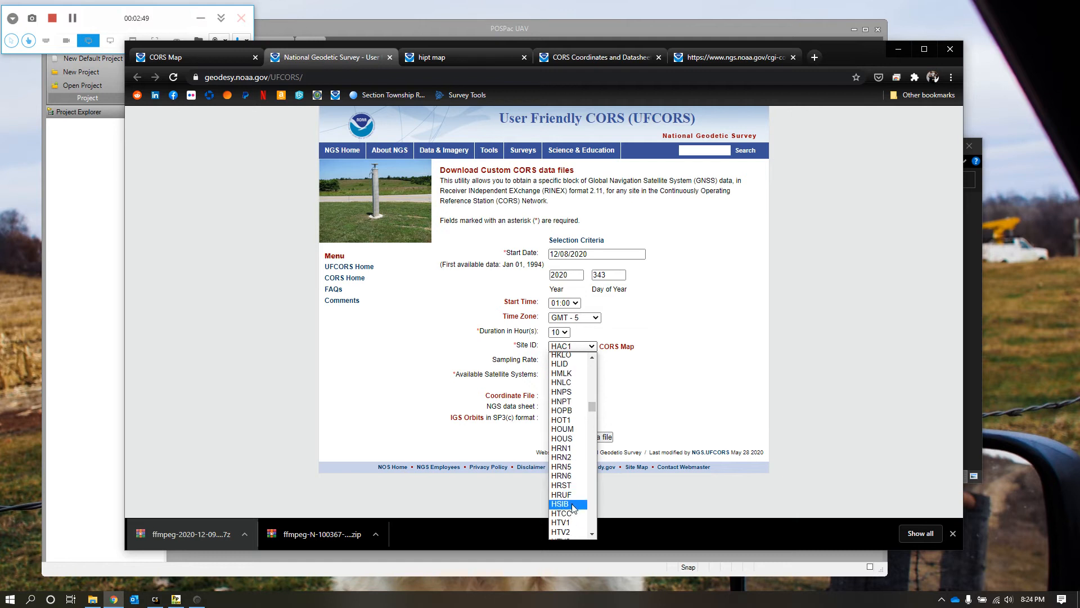
scroll(572, 501, down, 4)
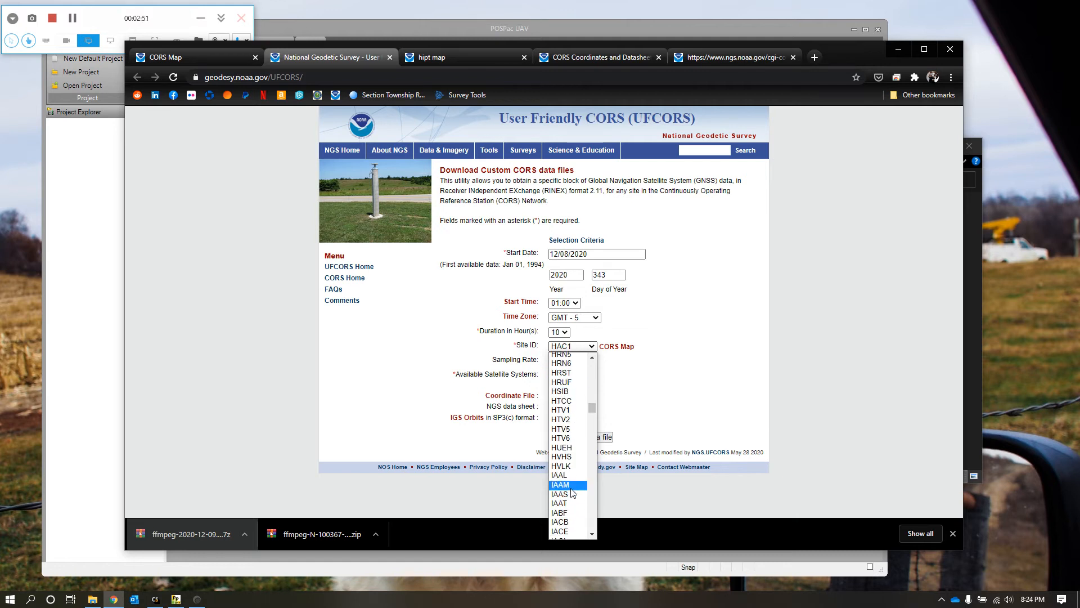
scroll(572, 417, up, 4)
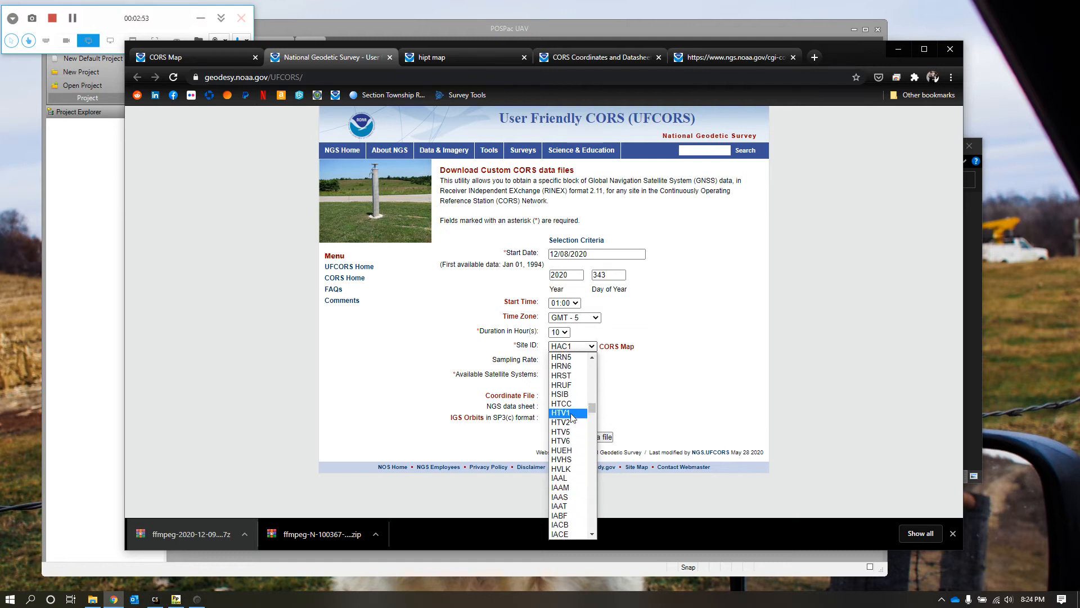
scroll(571, 416, up, 8)
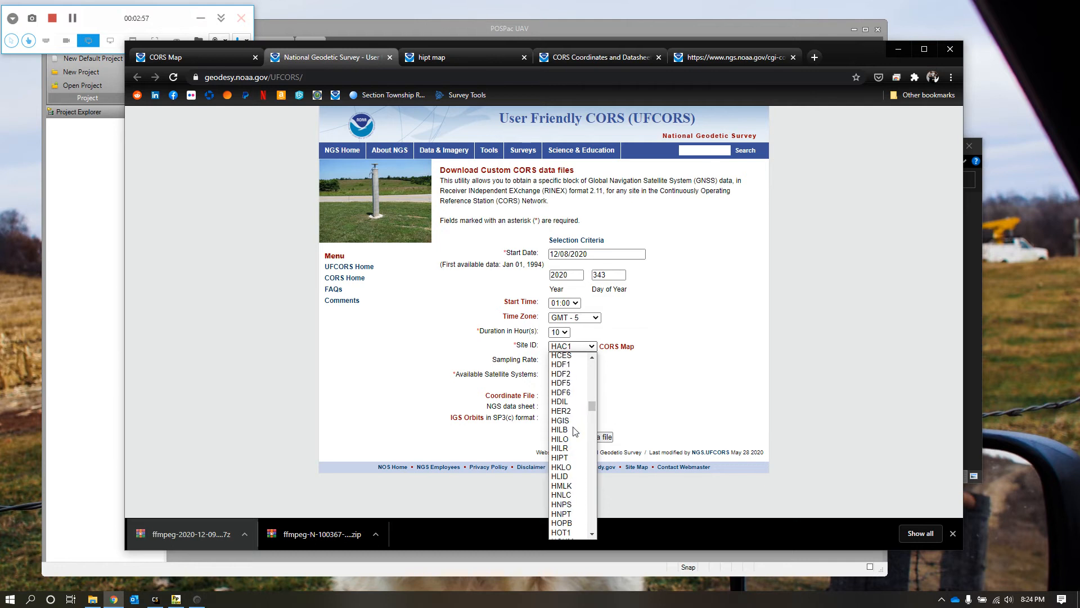
scroll(573, 434, down, 4)
click(574, 458)
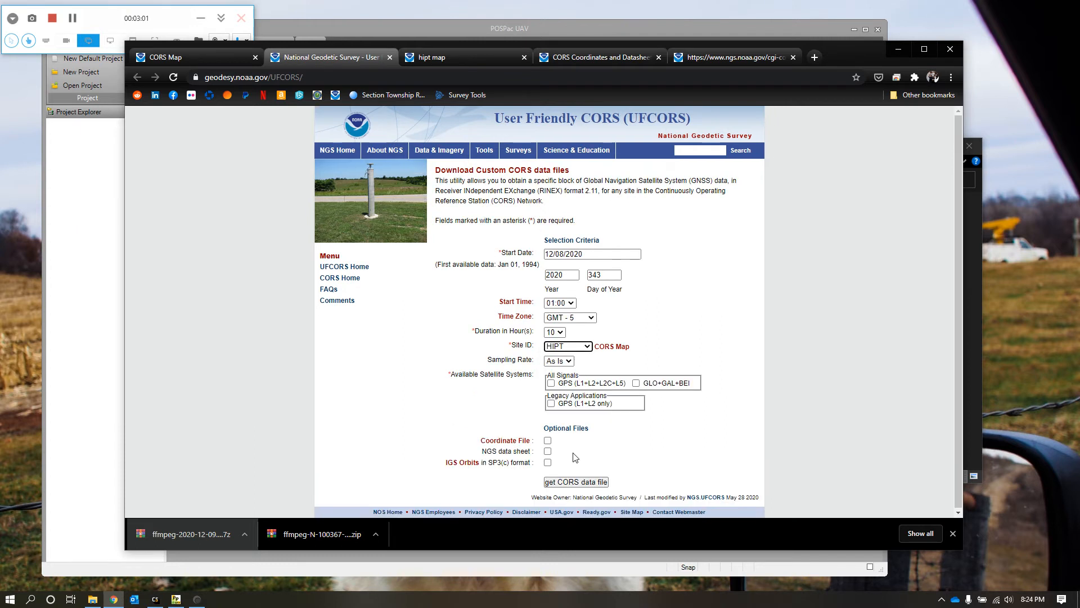
Step: Set the sampling rate to 1 and include the GPS (L1+L2+L2C+L5) and GLO+GAL+BEI satellite systems
click(701, 333)
click(567, 361)
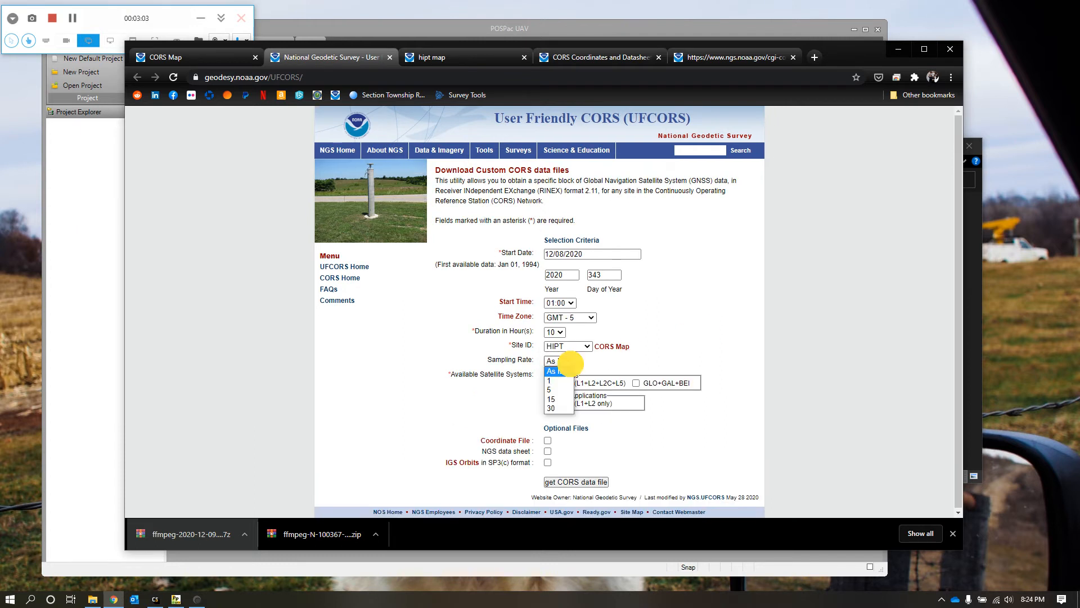
click(550, 385)
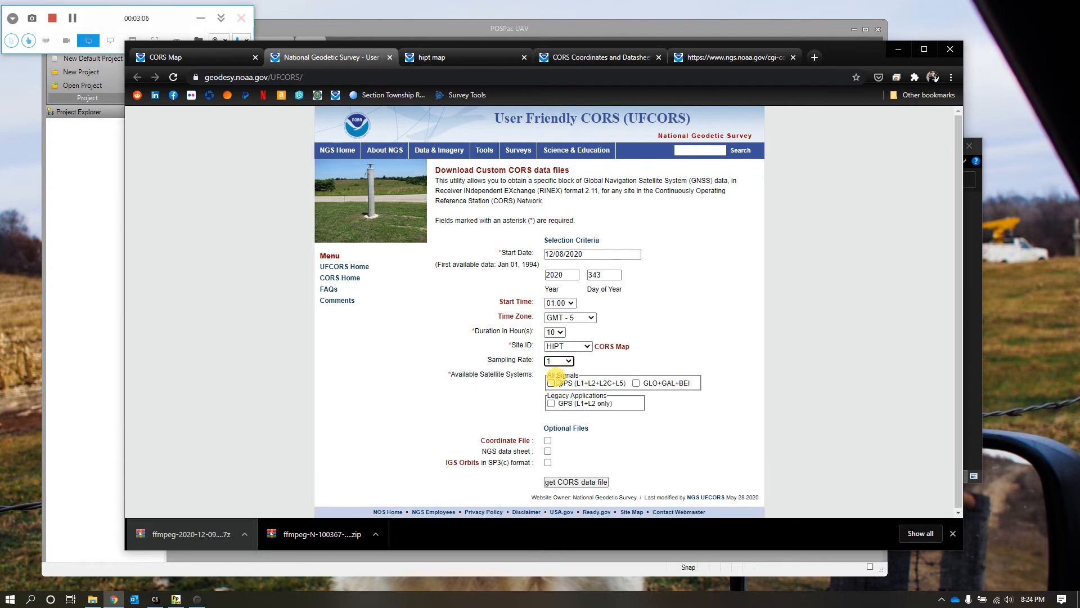
click(551, 383)
click(636, 383)
click(595, 483)
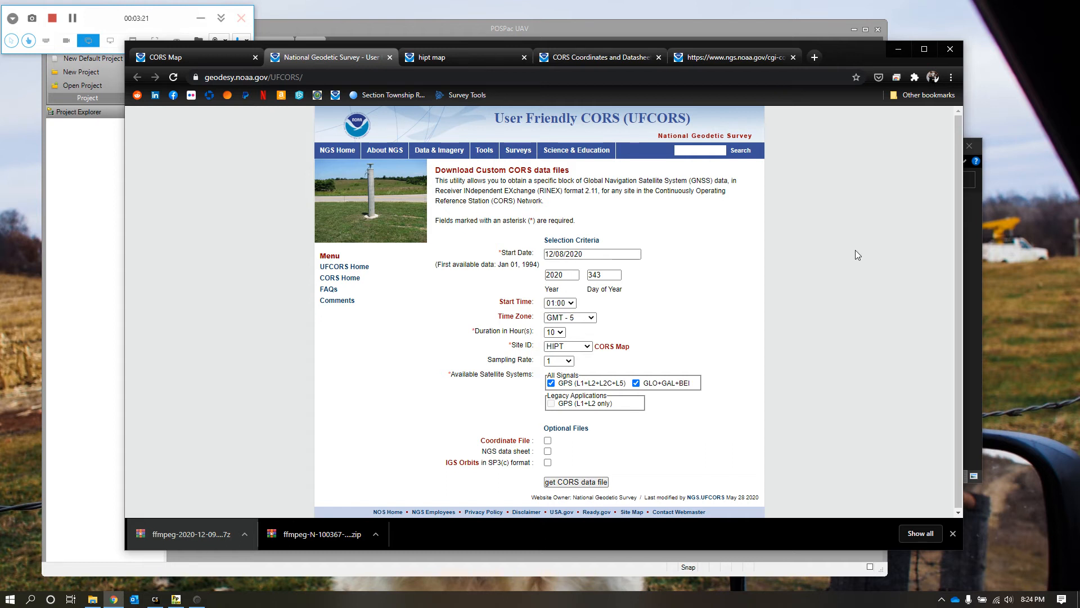
Step: Examine the downloaded station files in the CORS folder inside PP_CS, and return to the browser
click(983, 296)
key(alt+Up)
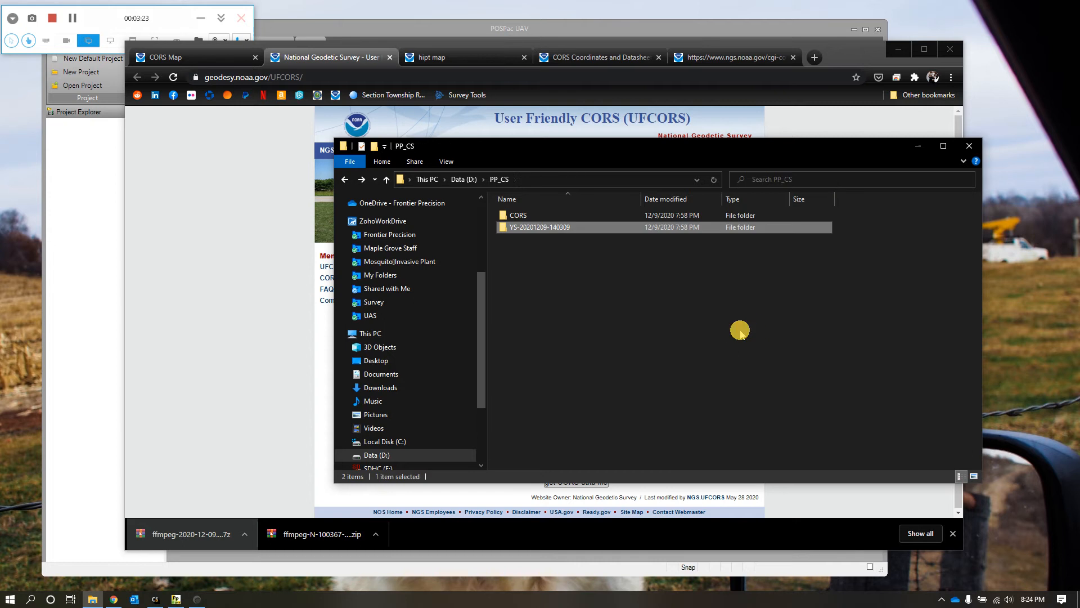
double_click(514, 213)
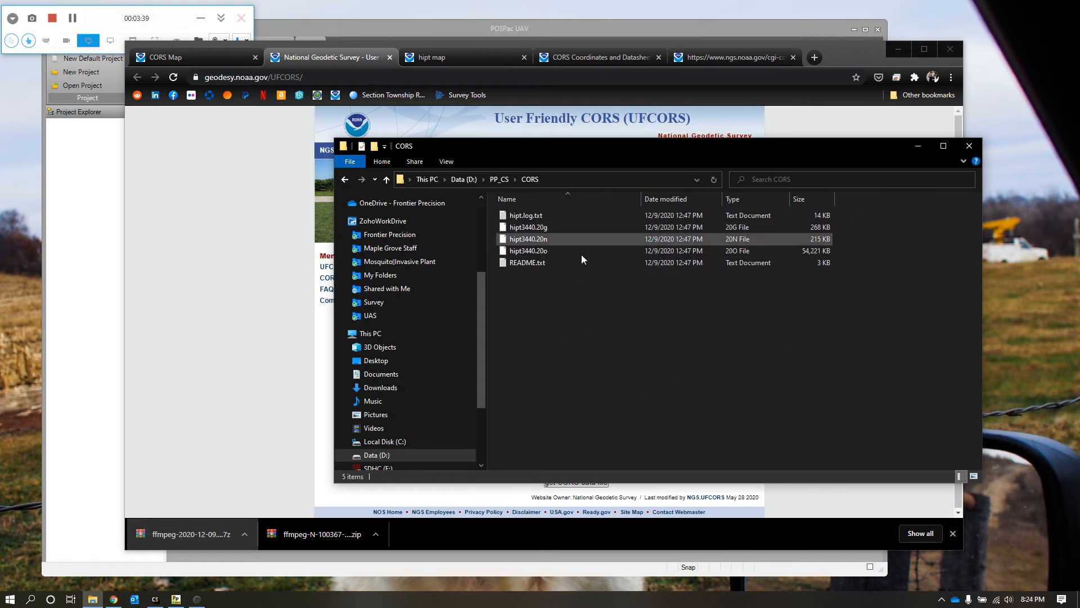
click(254, 298)
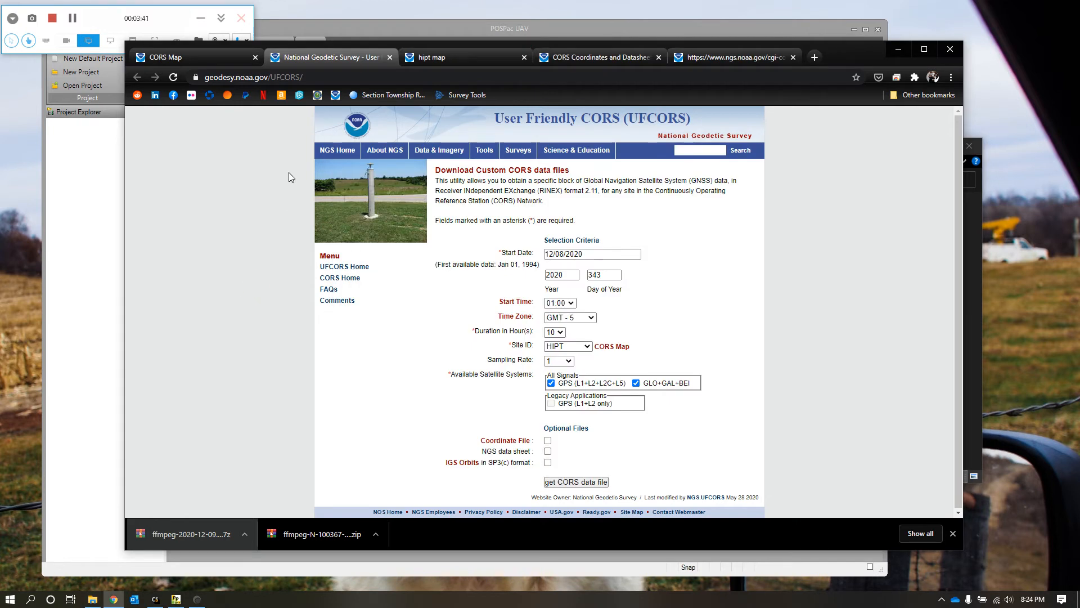
Step: Open the HIPT site's new-coordinates Position and Velocity sheet and highlight its NAD_83 (2011) latitude, longitude and ellipsoid height
click(460, 56)
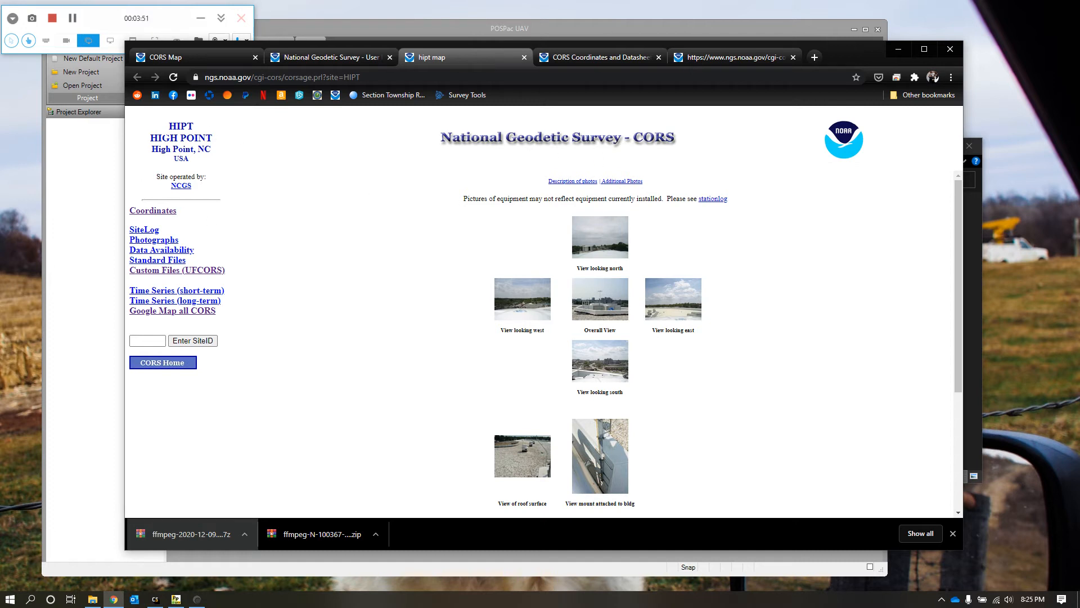
click(162, 210)
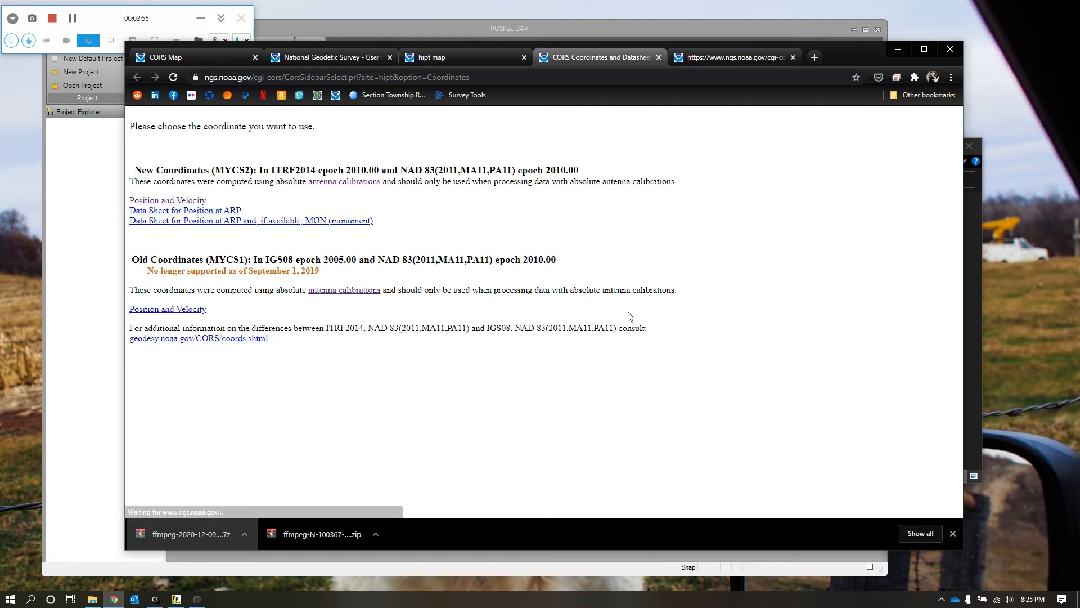
click(166, 203)
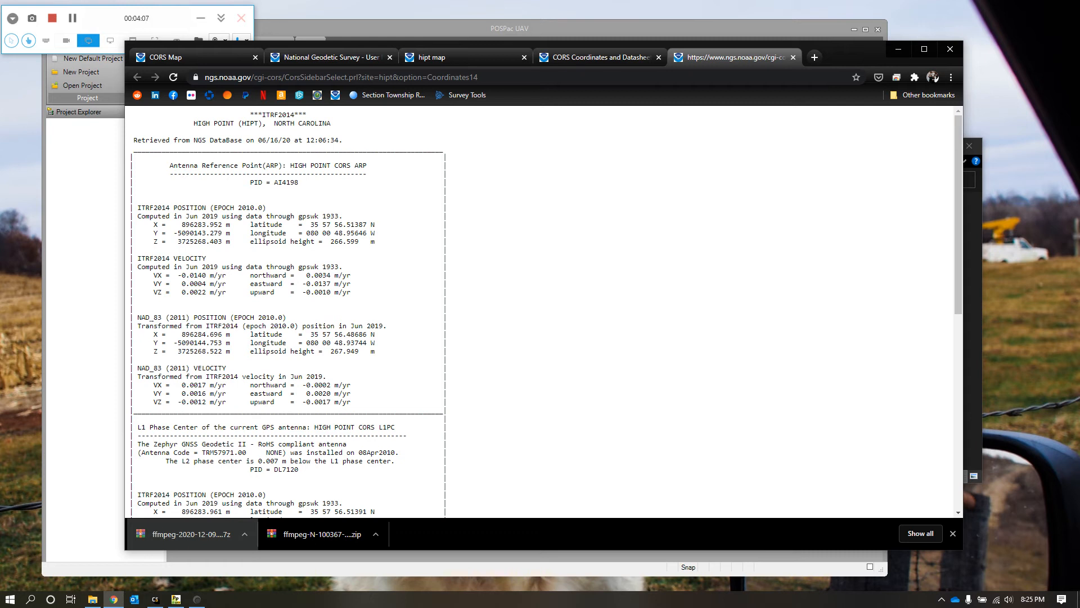
drag(249, 335, 379, 352)
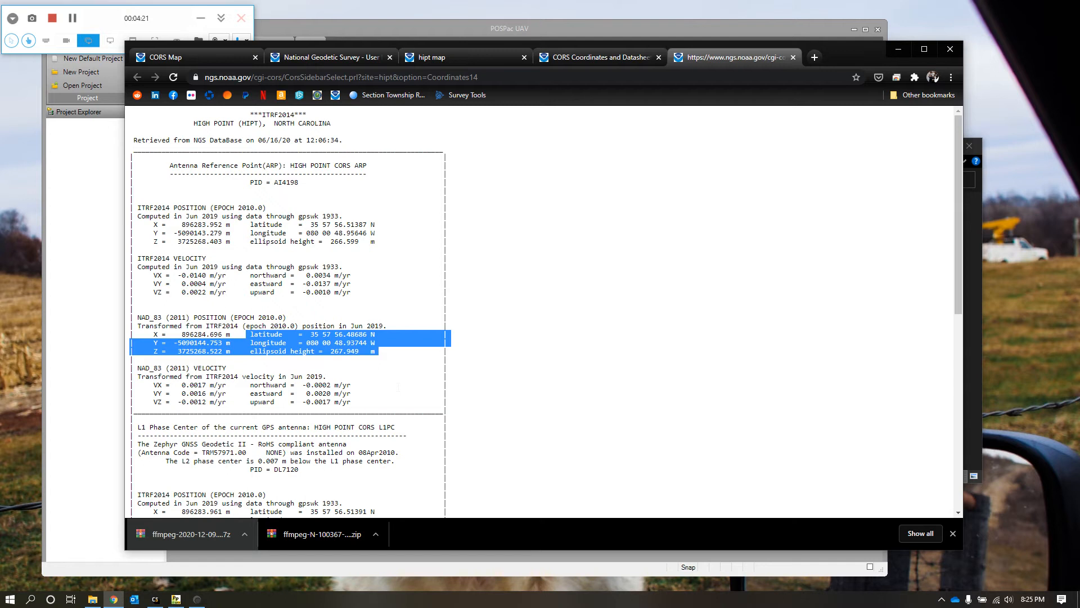
Step: Switch to POSPac UAV, create a new default project and import YS-20201209-140309.T04 from the flight folder in PP_CS
click(83, 199)
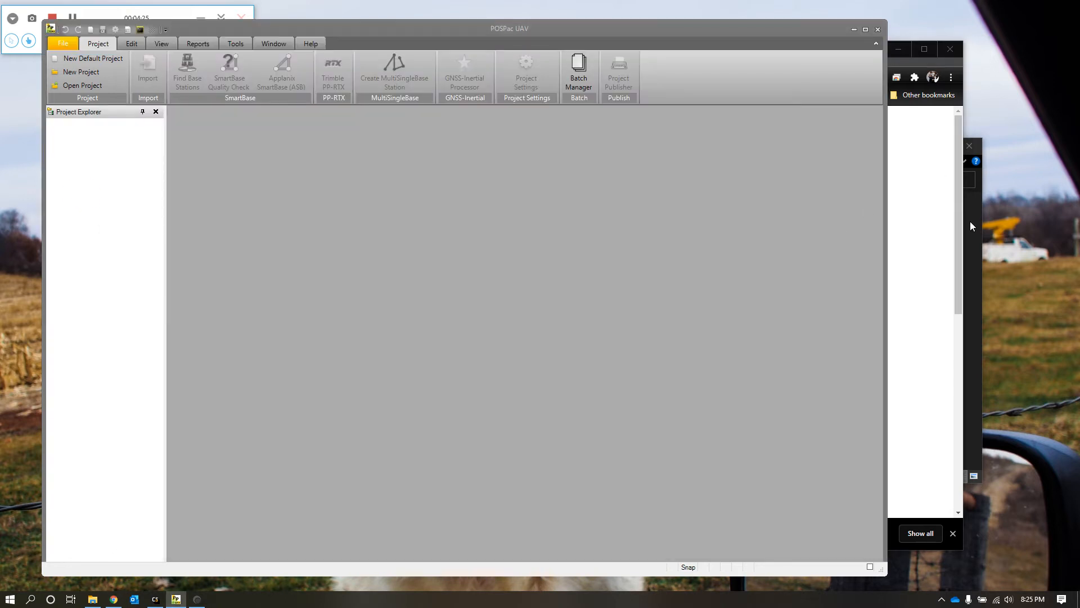
click(112, 58)
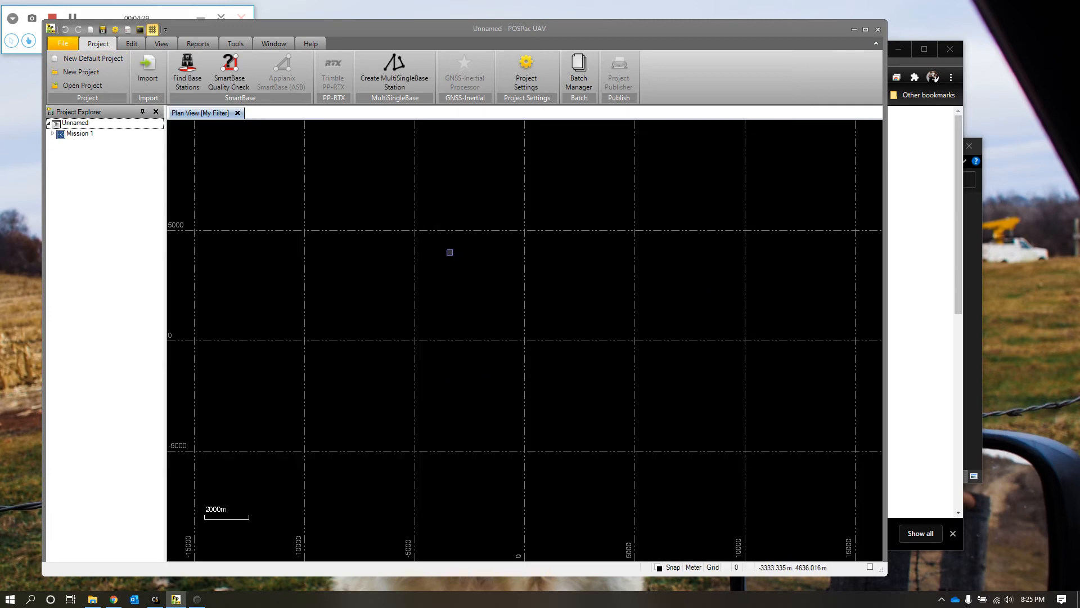
click(984, 217)
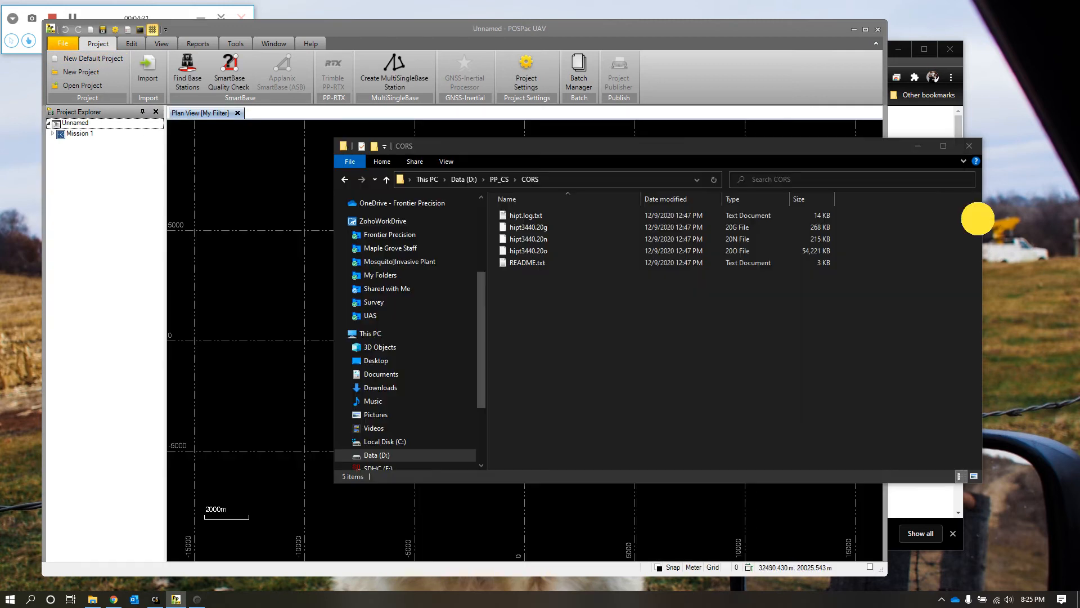
key(alt+Left)
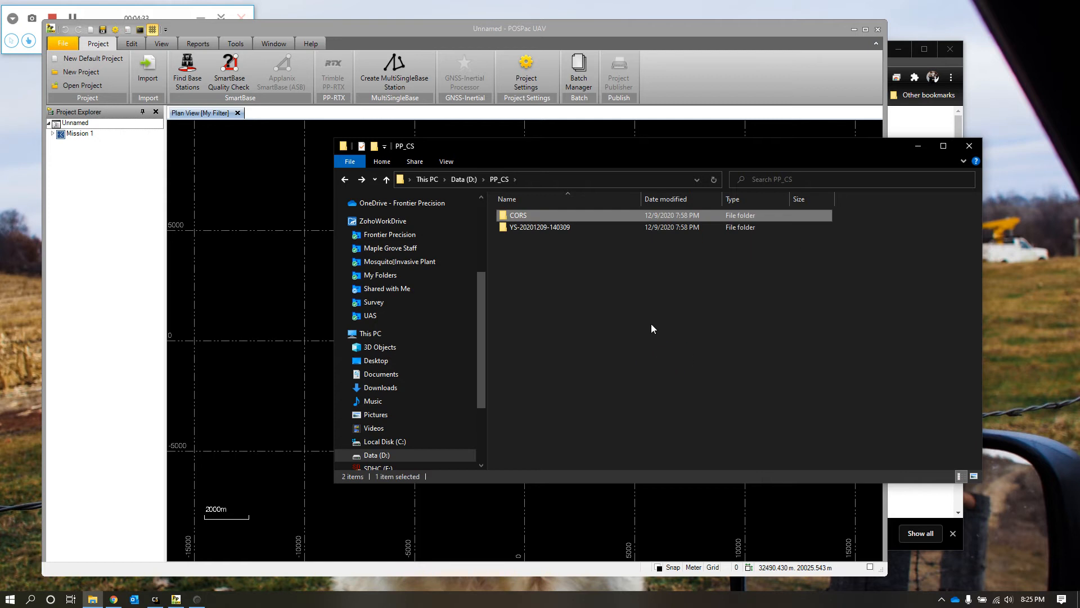
double_click(558, 227)
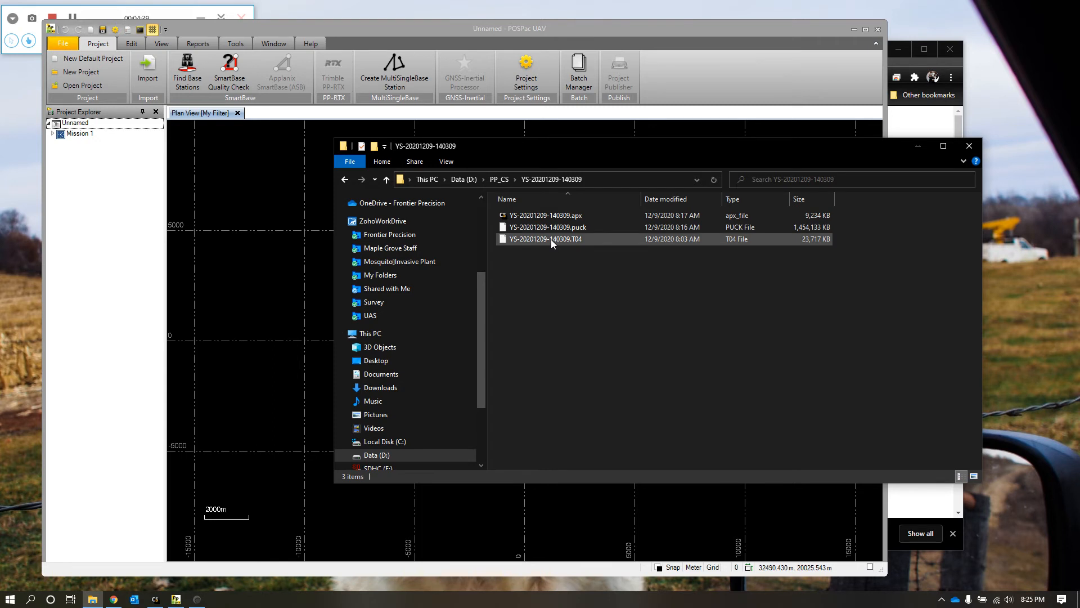
drag(551, 239, 273, 310)
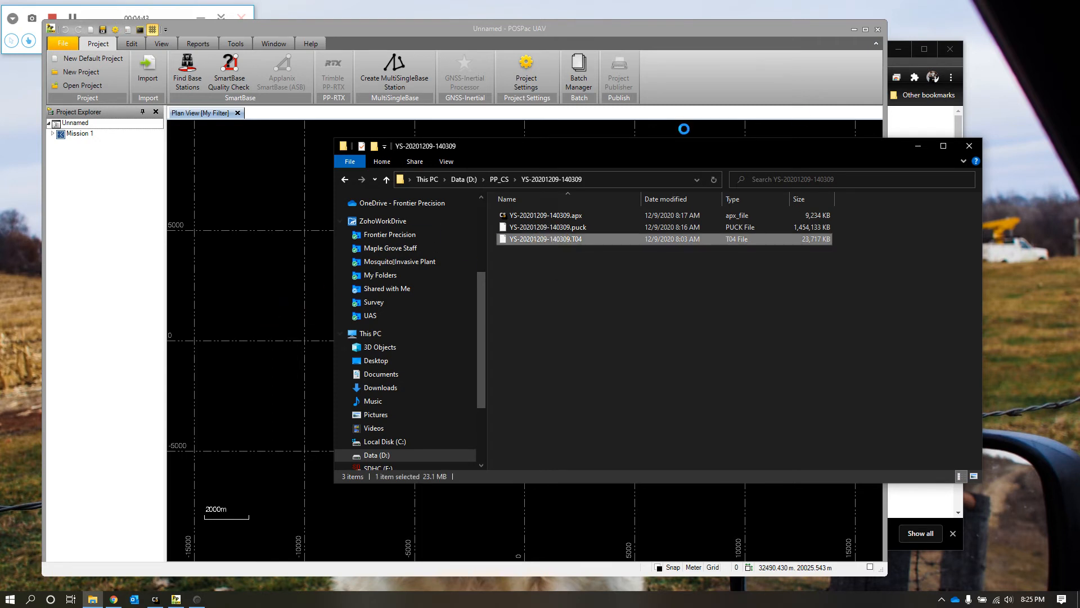
drag(872, 153, 968, 466)
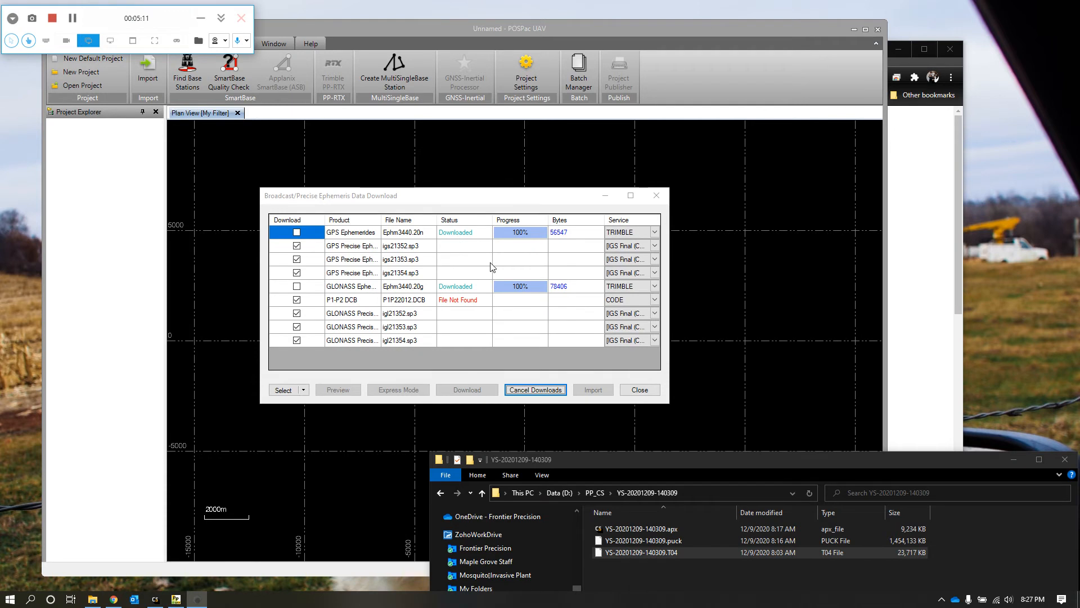
click(613, 281)
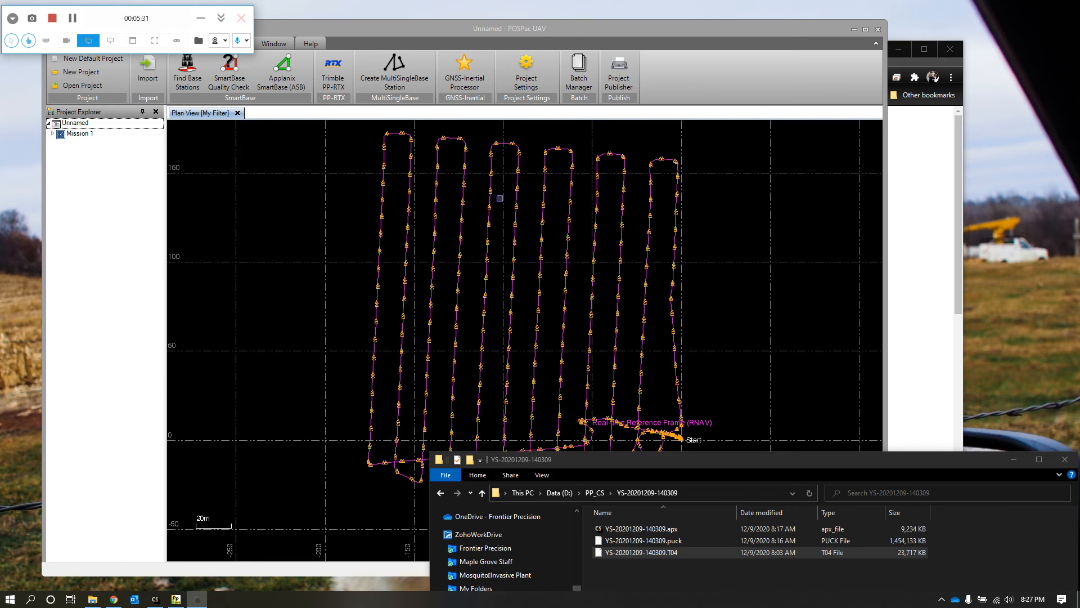
Step: Inspect the imported flight trajectory in the plan view, from the turns of individual flight lines to its full extent
scroll(681, 166, up, 5)
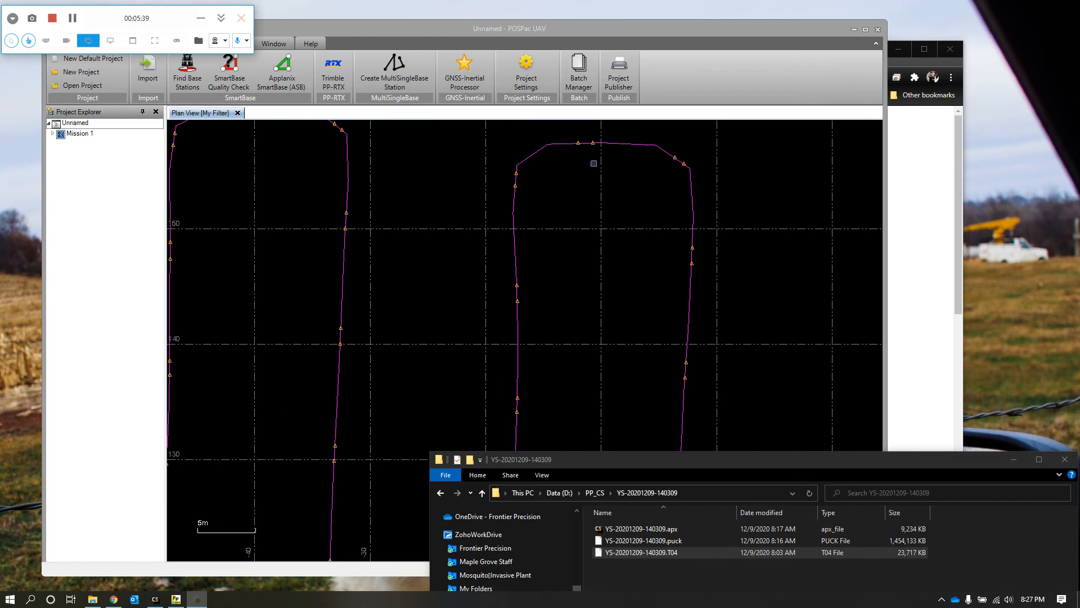
scroll(557, 138, down, 5)
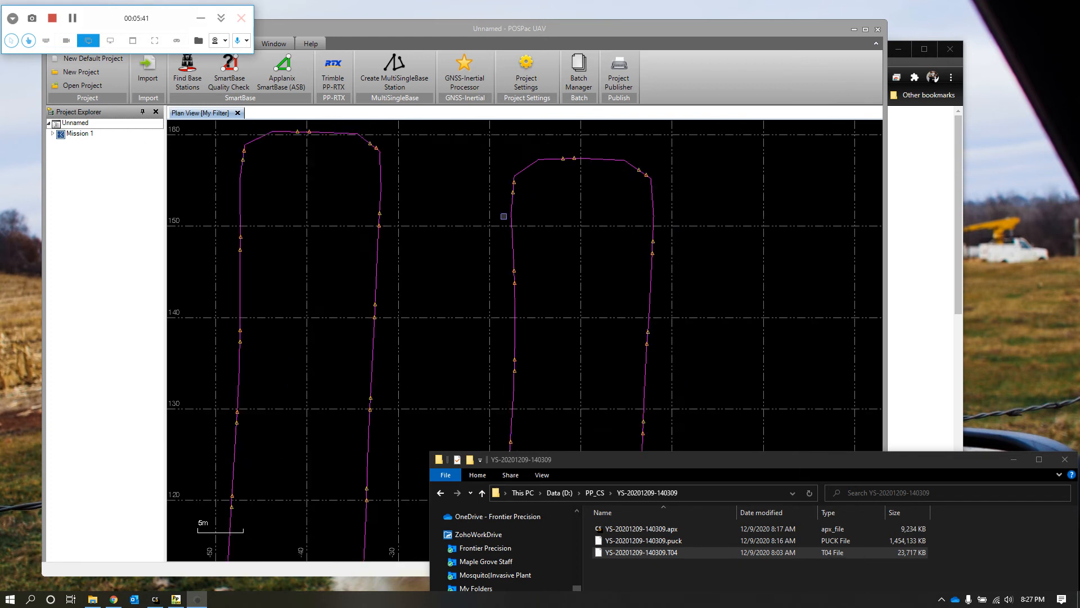
scroll(608, 239, down, 1)
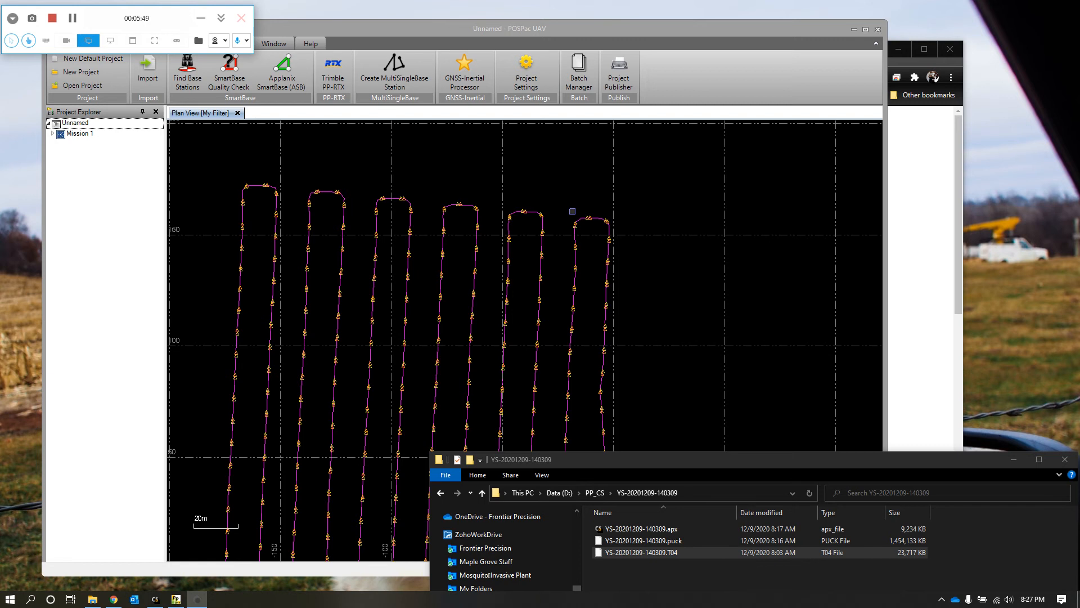
drag(693, 35, 656, 26)
scroll(694, 361, down, 1)
scroll(692, 496, down, 2)
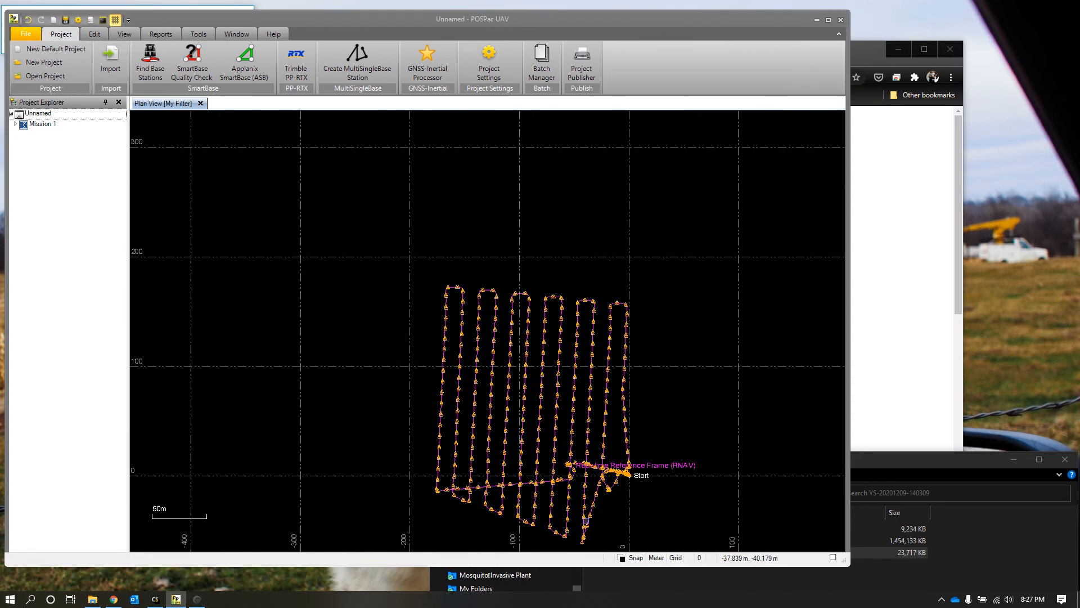
scroll(602, 543, up, 2)
Step: Import the base station observation file hipt3440.20o from the CORS folder into the project
drag(930, 459, 928, 106)
click(878, 316)
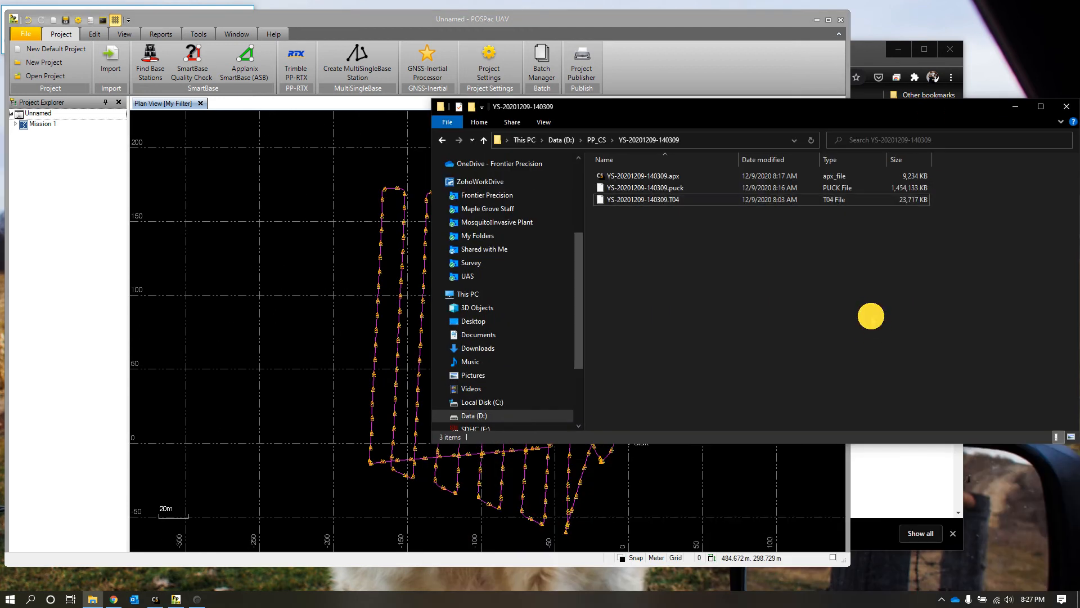
key(alt+Up)
double_click(624, 175)
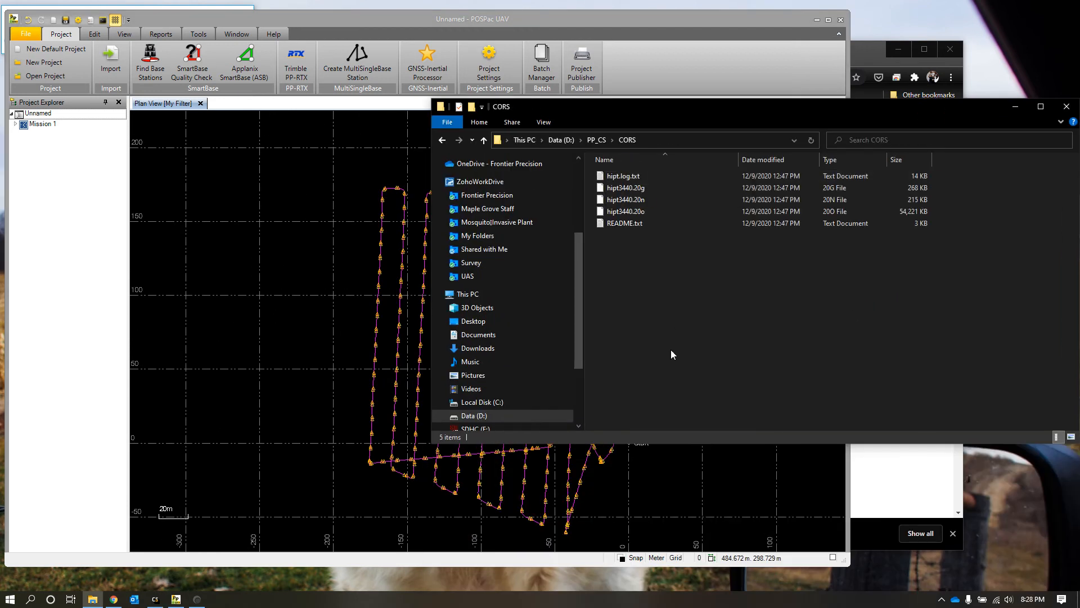
drag(675, 109, 893, 115)
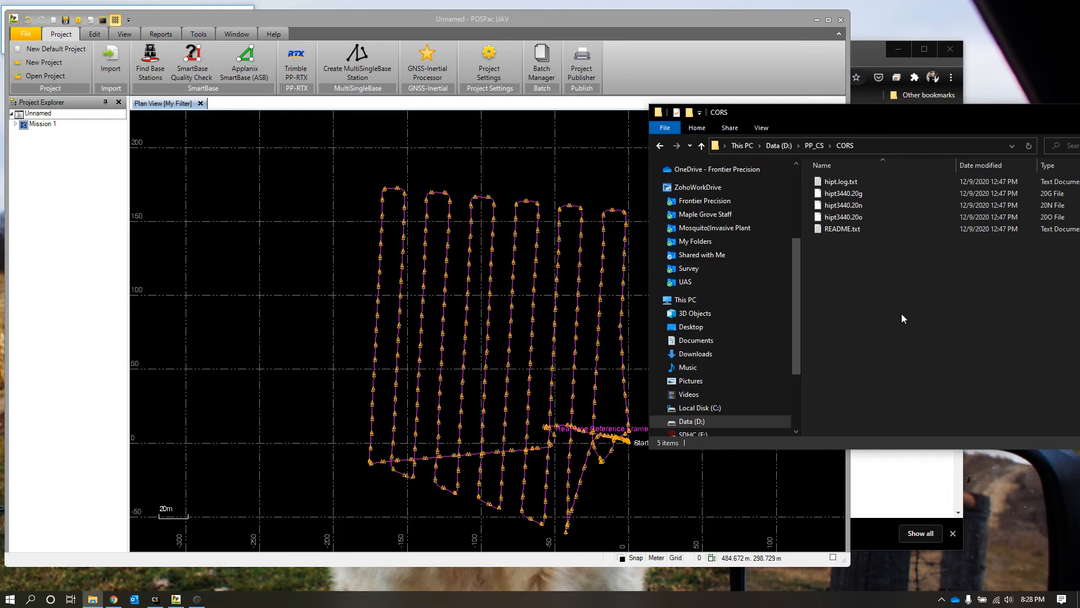
click(856, 219)
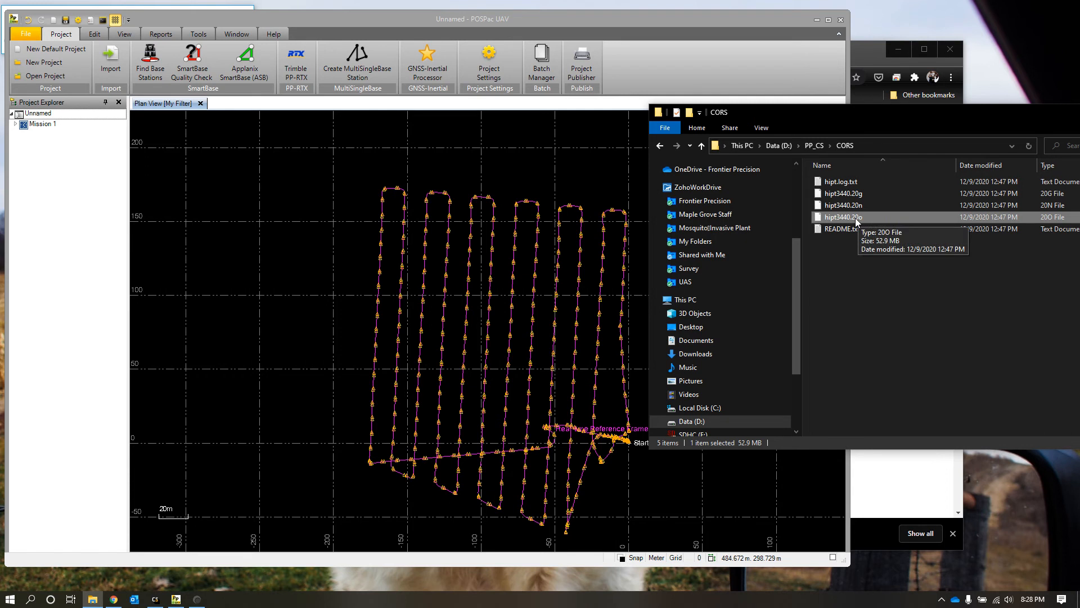
drag(849, 218, 535, 166)
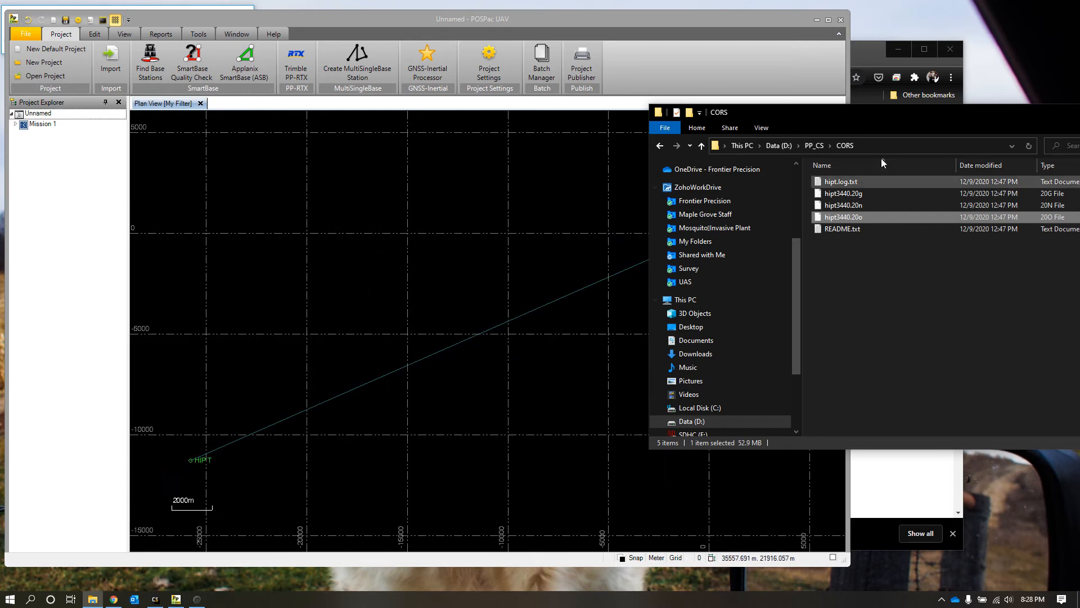
Step: Select the HIPT base station in the plan view and open it in the Coordinate Manager
click(744, 50)
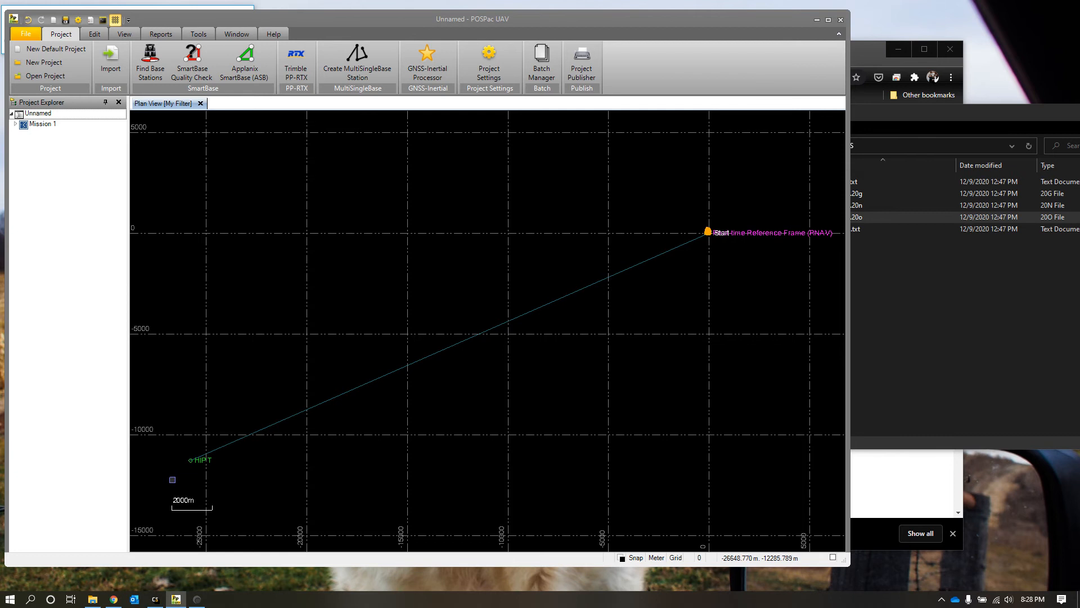
scroll(172, 476, up, 3)
scroll(254, 393, down, 1)
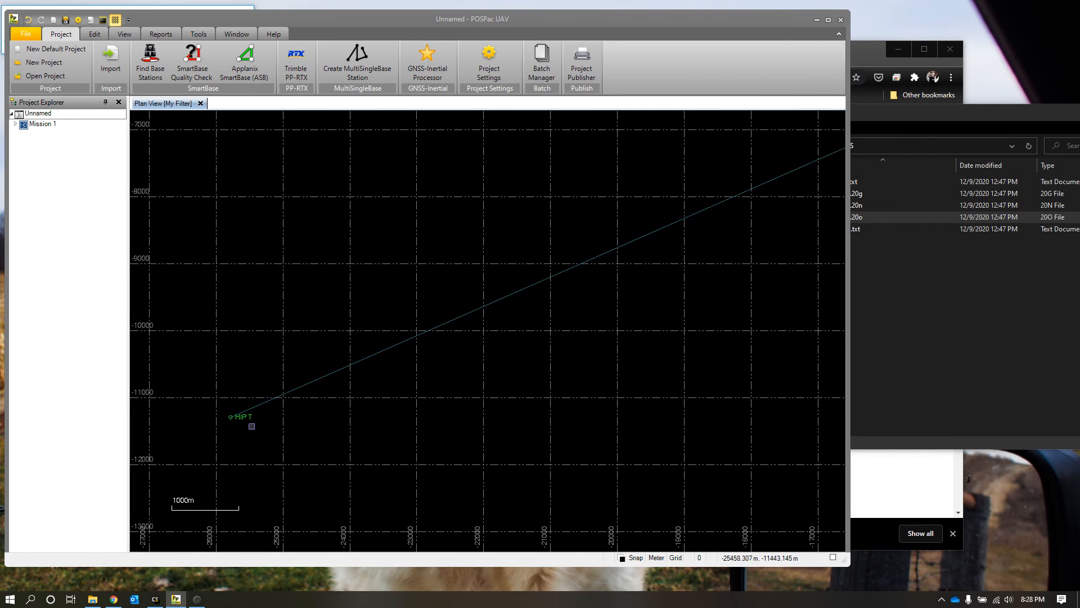
scroll(235, 451, down, 1)
scroll(415, 405, down, 3)
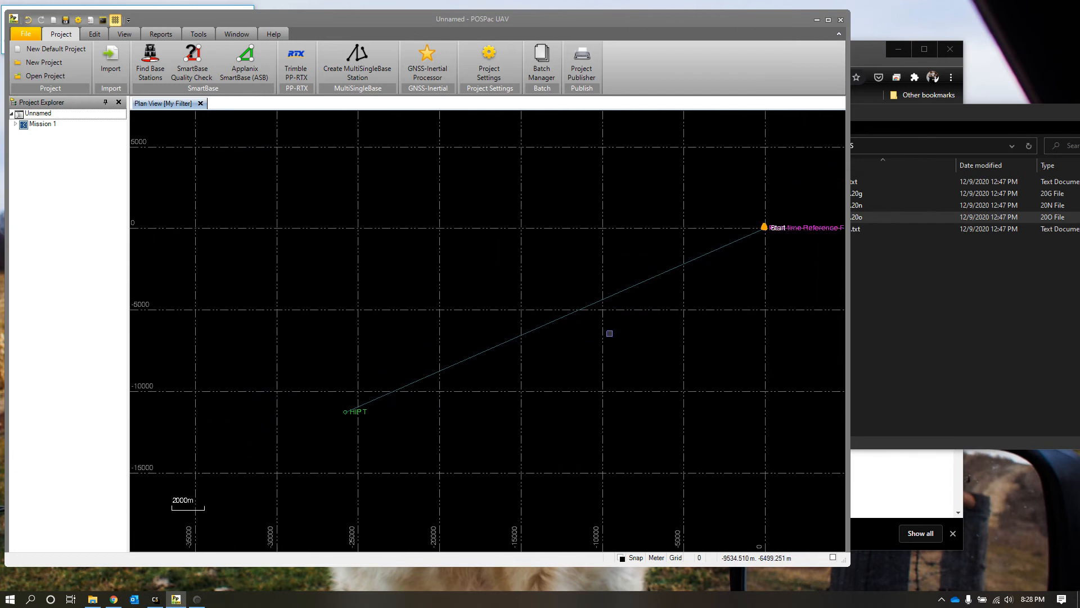
click(365, 411)
right_click(354, 412)
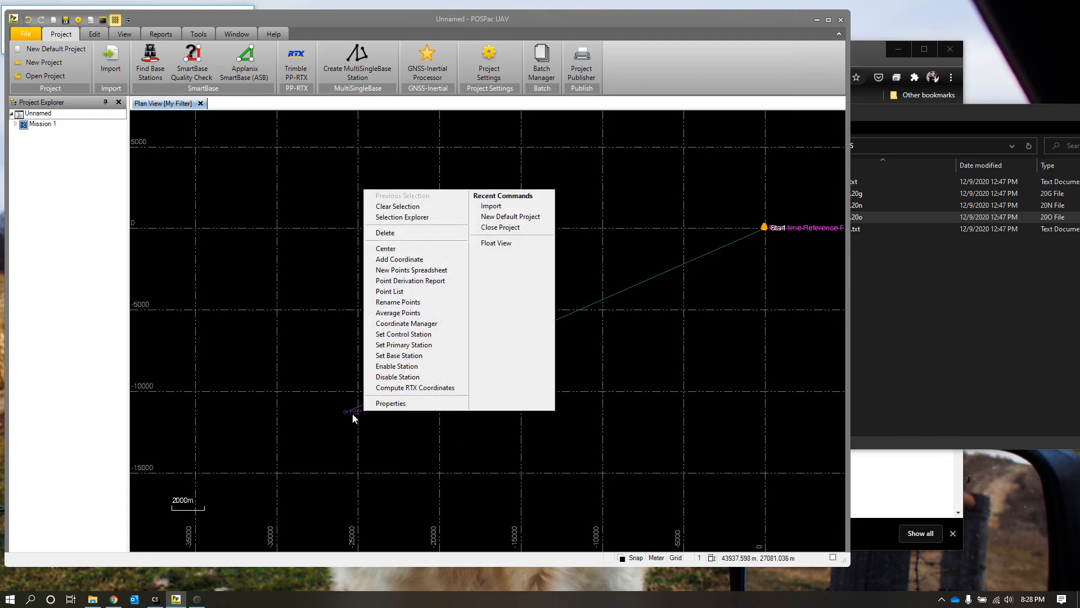
click(424, 324)
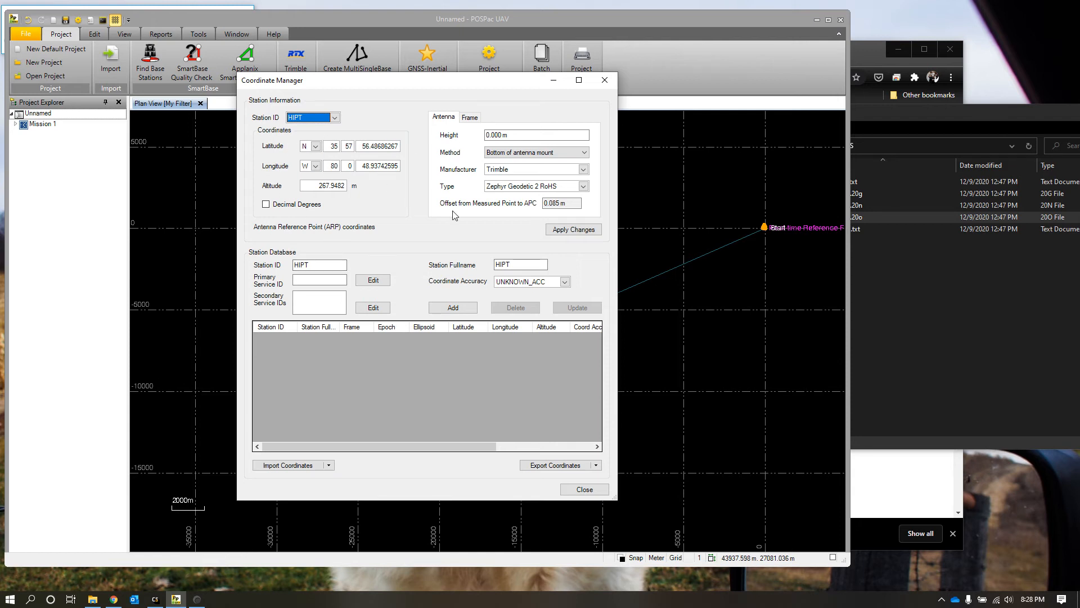
Step: Narrow the browser window with the NGS coordinate sheet and place it beside the Coordinate Manager
click(932, 497)
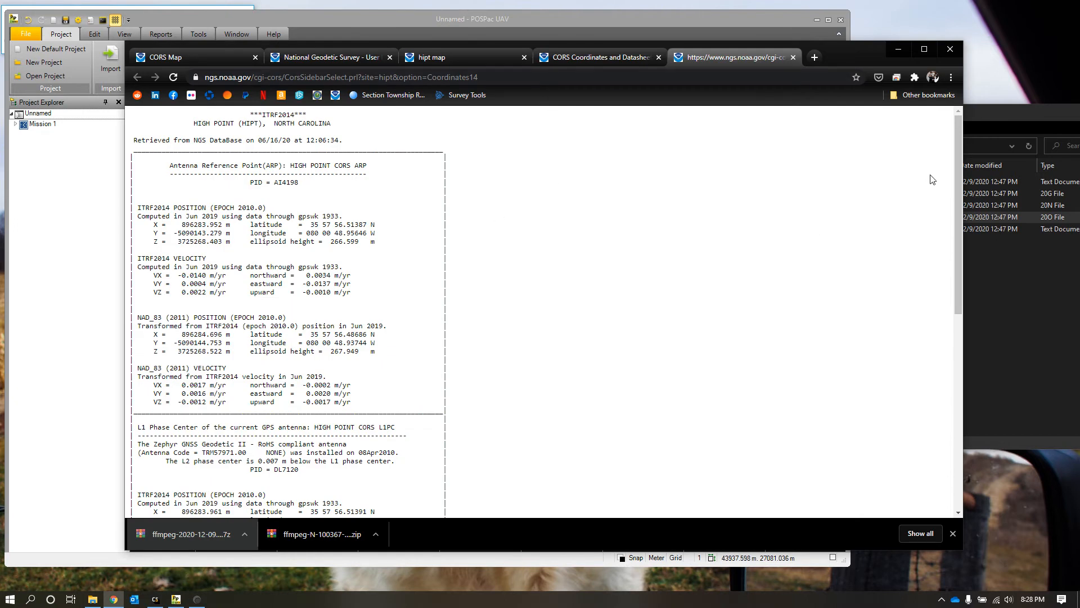
drag(963, 169, 757, 166)
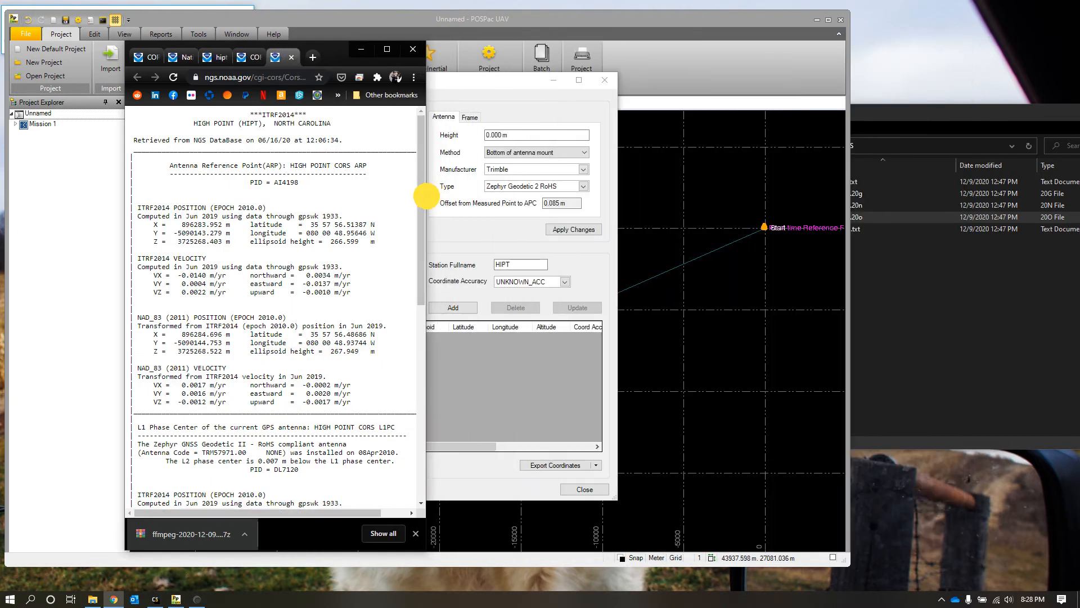
drag(335, 57, 1000, 74)
click(414, 207)
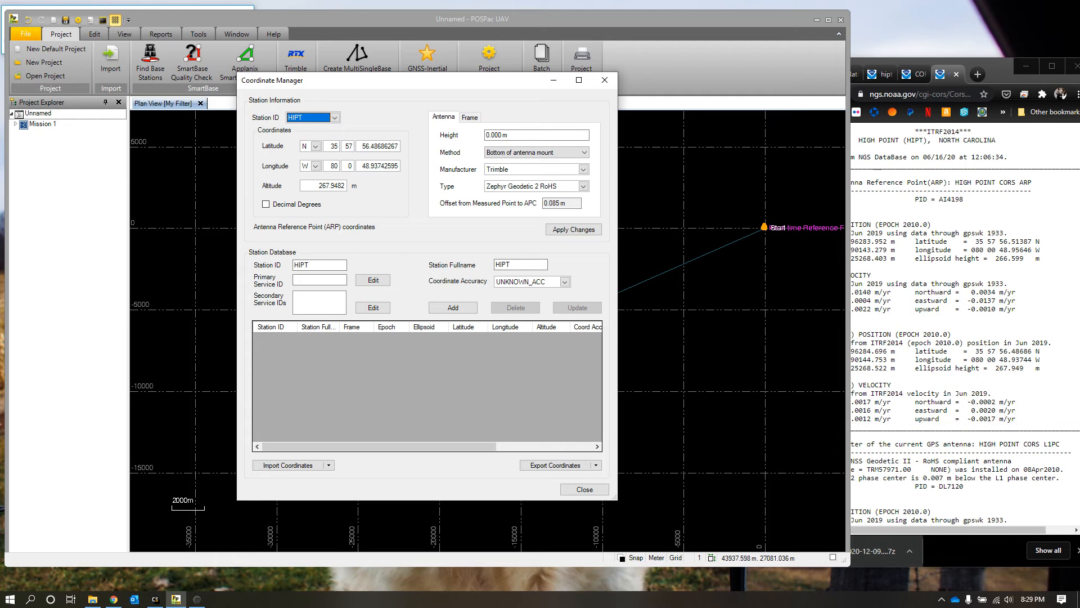
Step: Set HIPT's latitude seconds to 56.48686, copied from the NAD_83 (2011) position on the NGS sheet
drag(996, 350, 1032, 351)
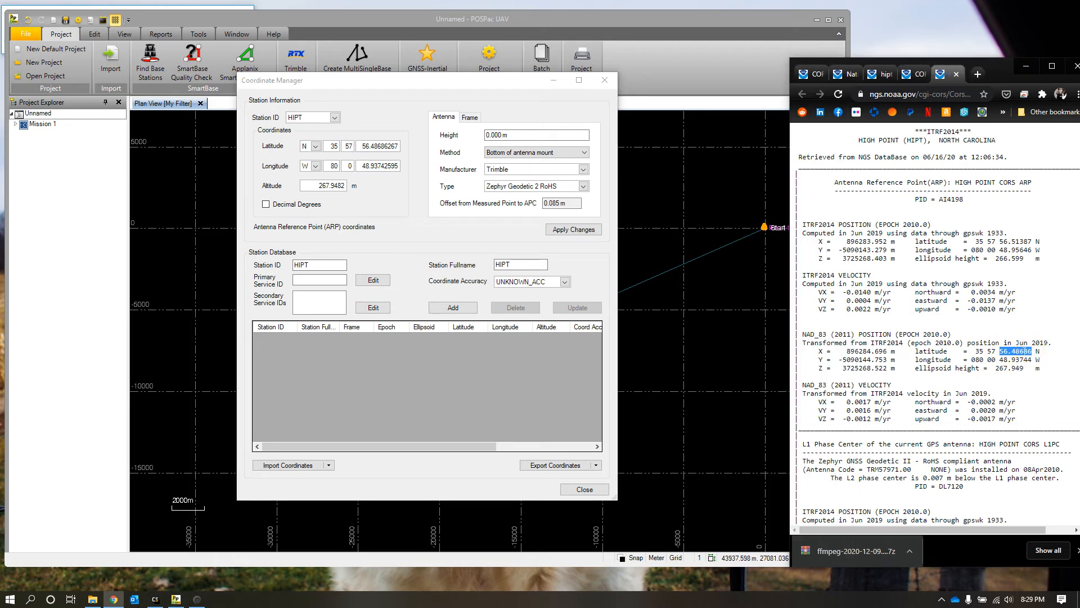
right_click(1025, 351)
click(1014, 357)
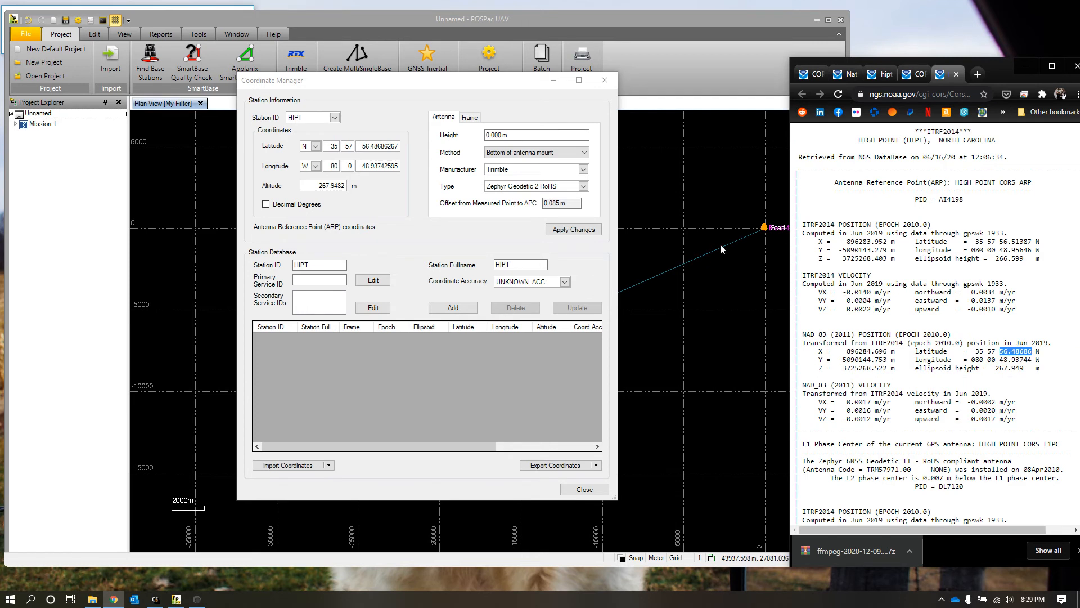
double_click(371, 147)
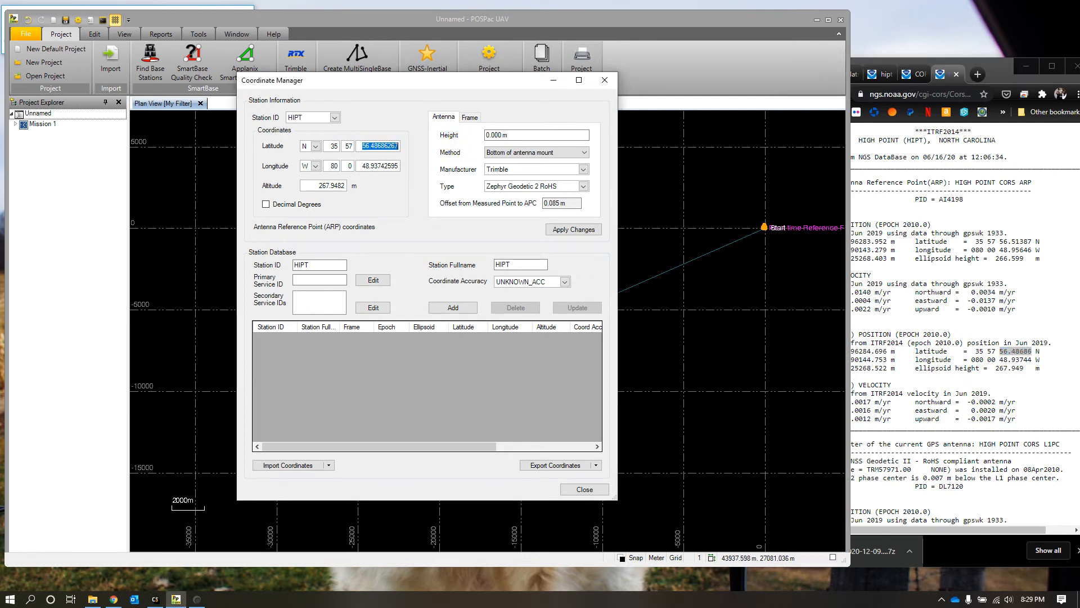
click(1000, 359)
double_click(1015, 351)
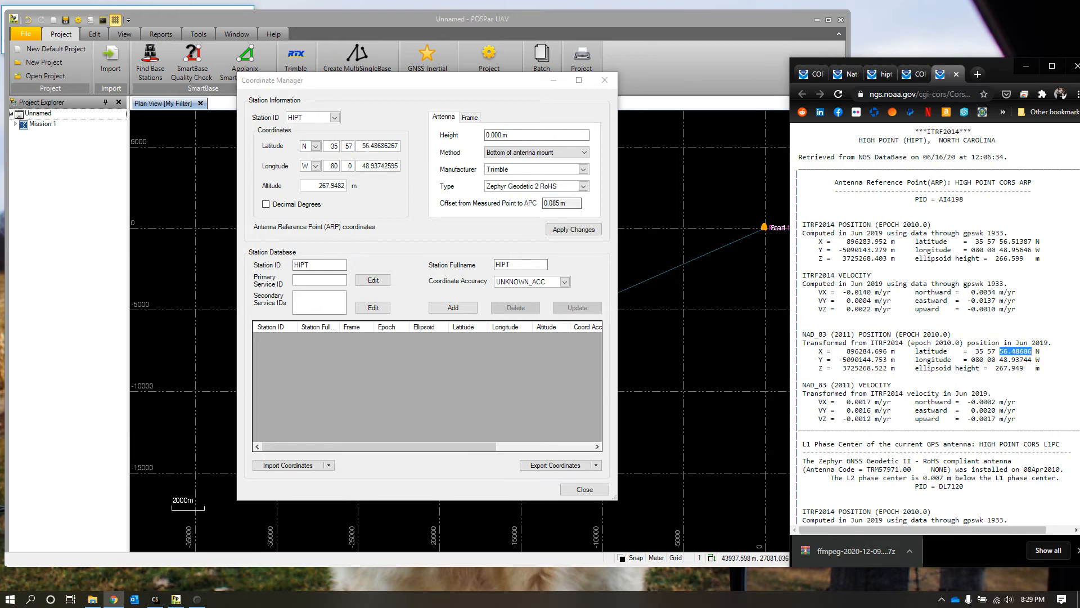
click(434, 146)
key(ctrl+v)
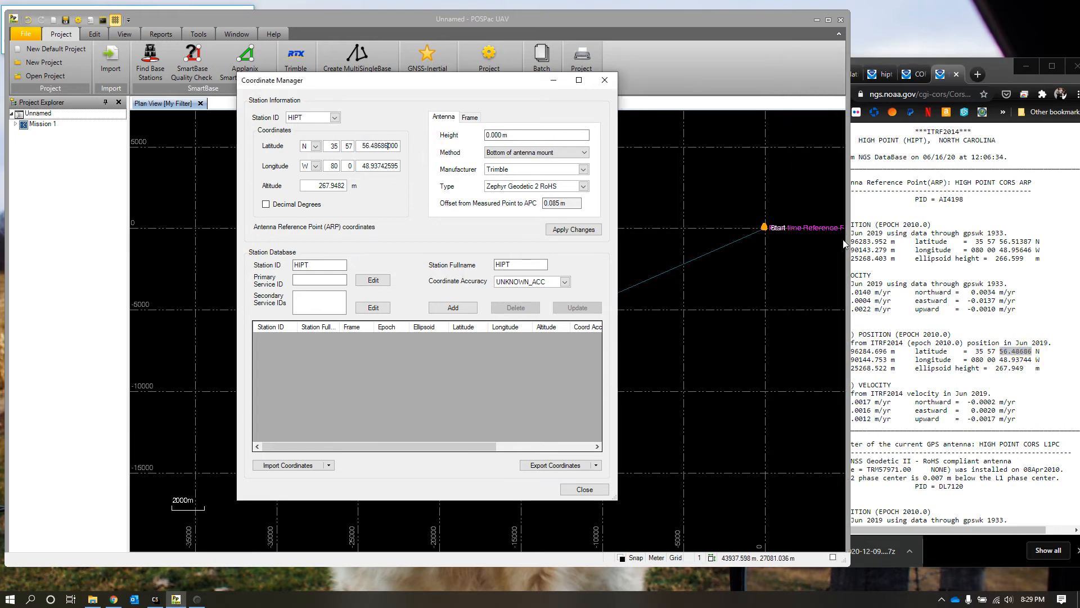
Step: Set HIPT's longitude seconds to 48.93744, copied from the NAD_83 (2011) position on the NGS sheet
drag(1000, 360, 1032, 360)
click(369, 164)
drag(361, 165, 400, 165)
key(ctrl+v)
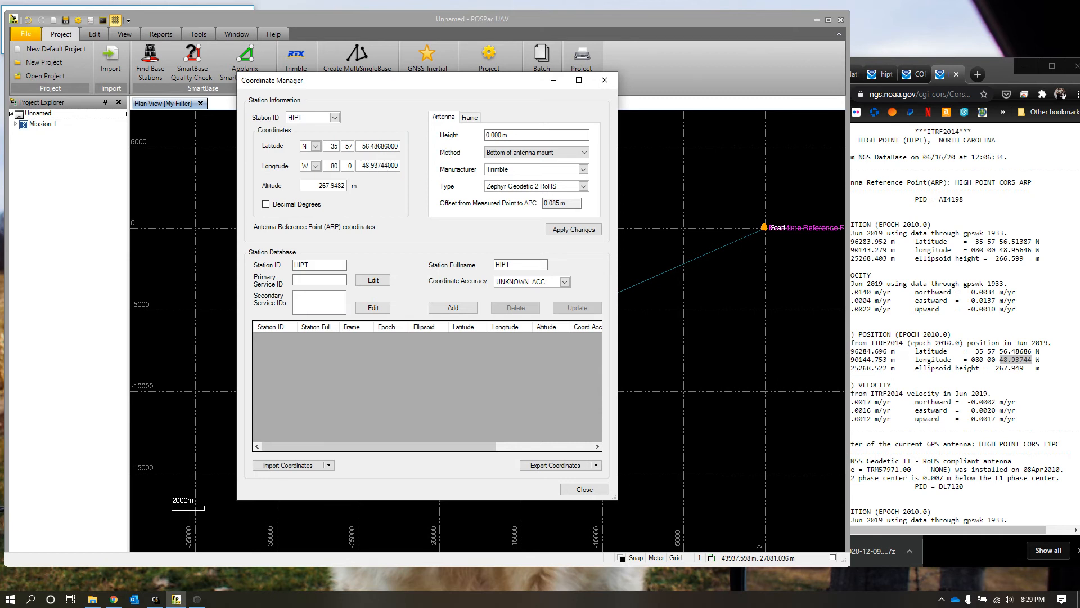
Step: Set HIPT's altitude to 267.949 m, copied from the NAD_83 (2011) ellipsoid height on the NGS sheet
drag(996, 369, 1024, 366)
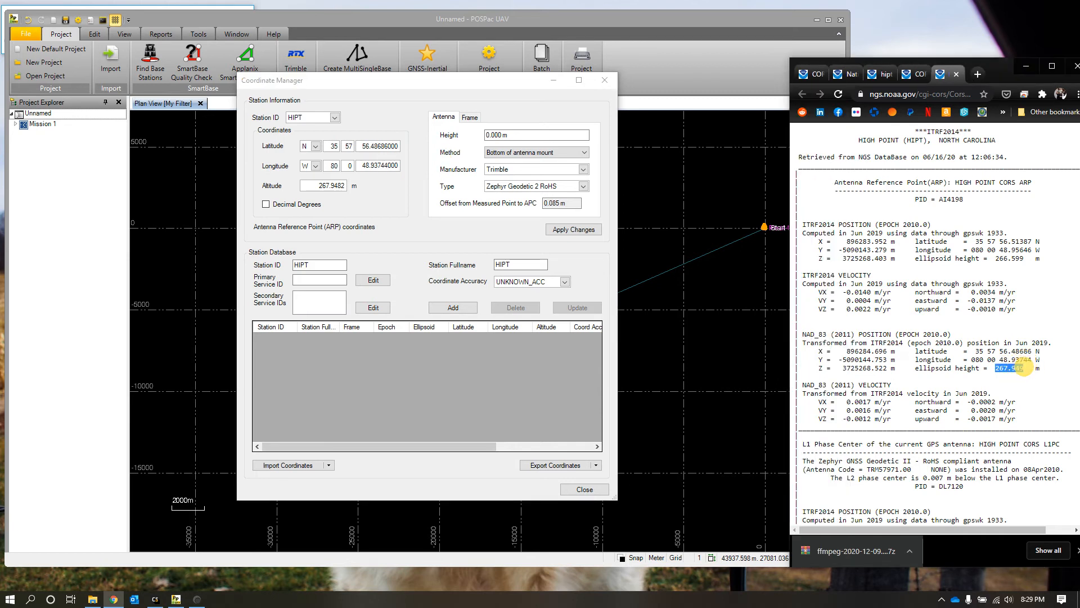
click(316, 187)
double_click(318, 187)
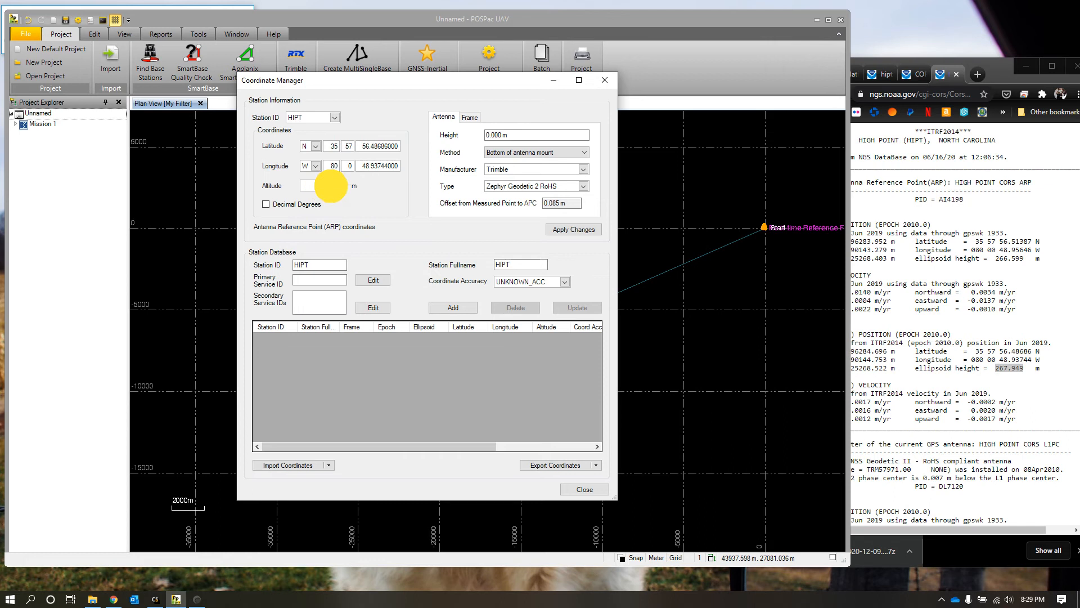
key(ctrl+v)
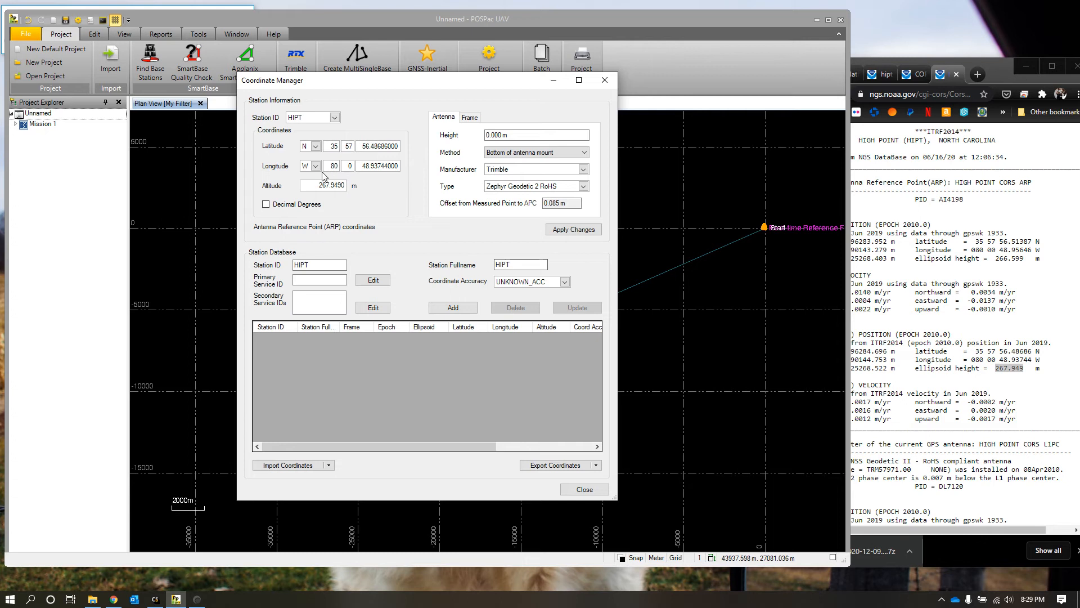
Step: Close the Coordinate Manager and apply the modified coordinates to HIPT
click(875, 372)
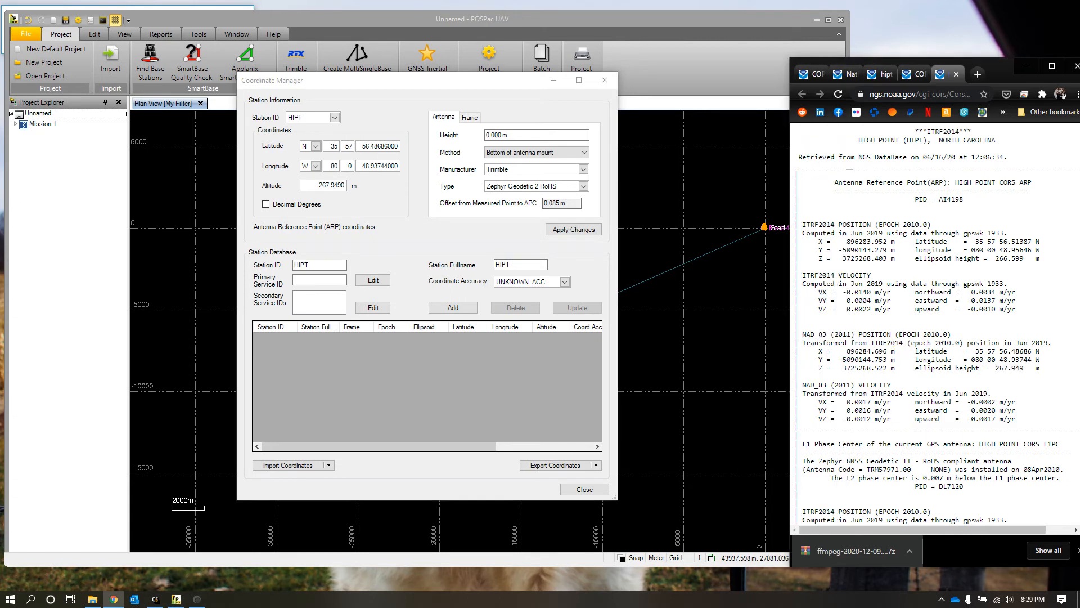
click(455, 239)
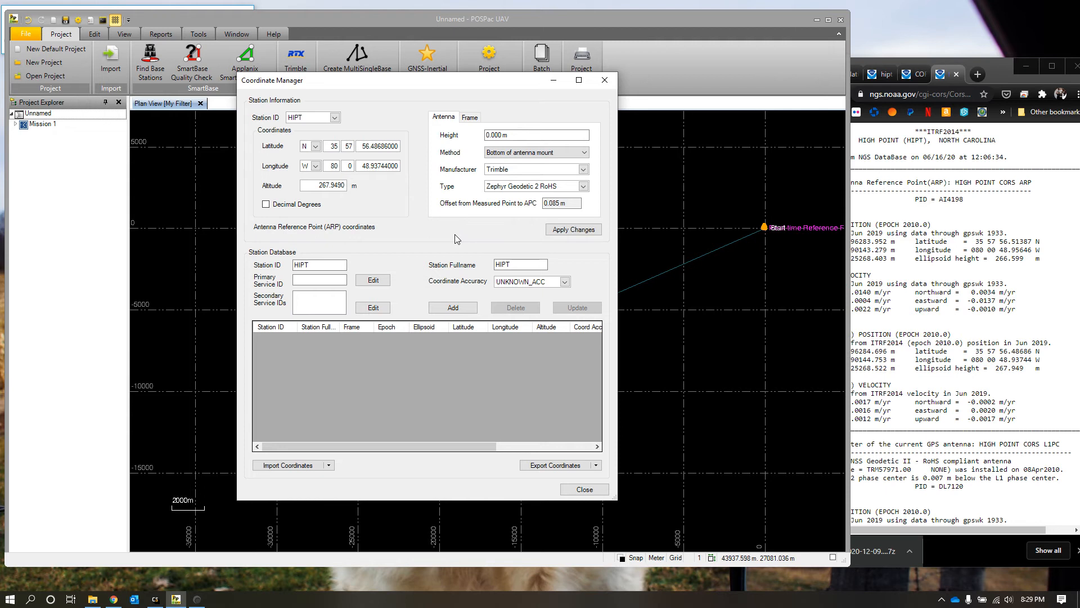
click(584, 489)
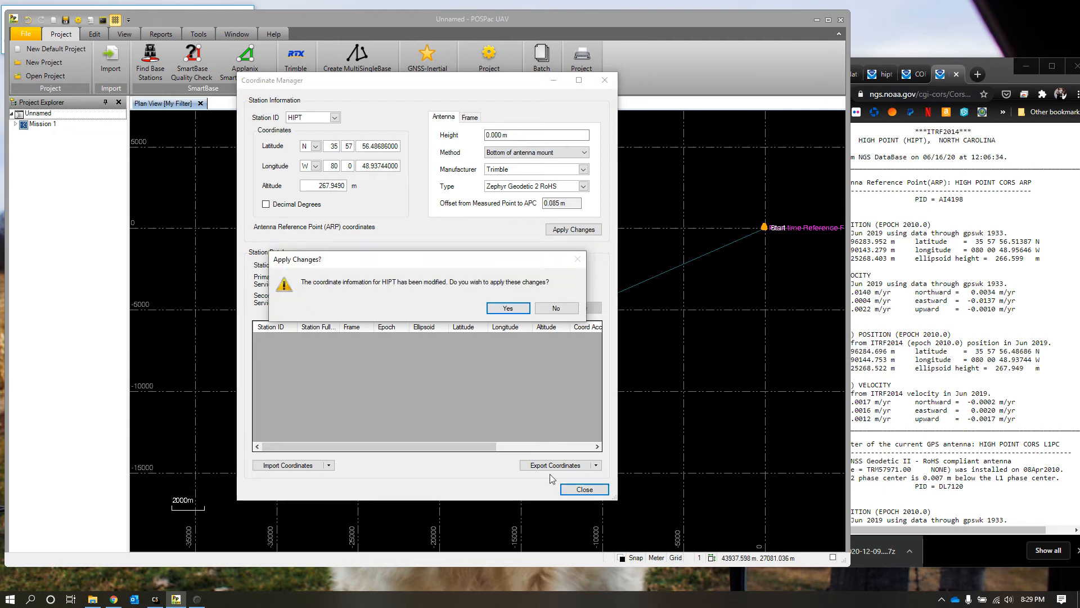
click(506, 315)
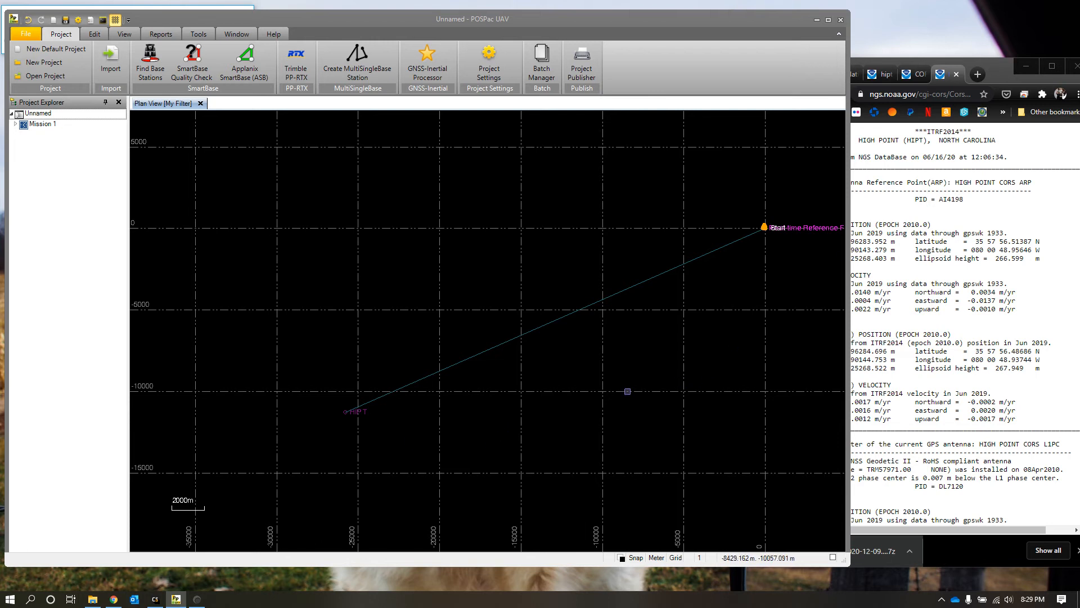
Step: Set HIPT as the base station from the plan view and dismiss the GNSS QC statistics
right_click(363, 412)
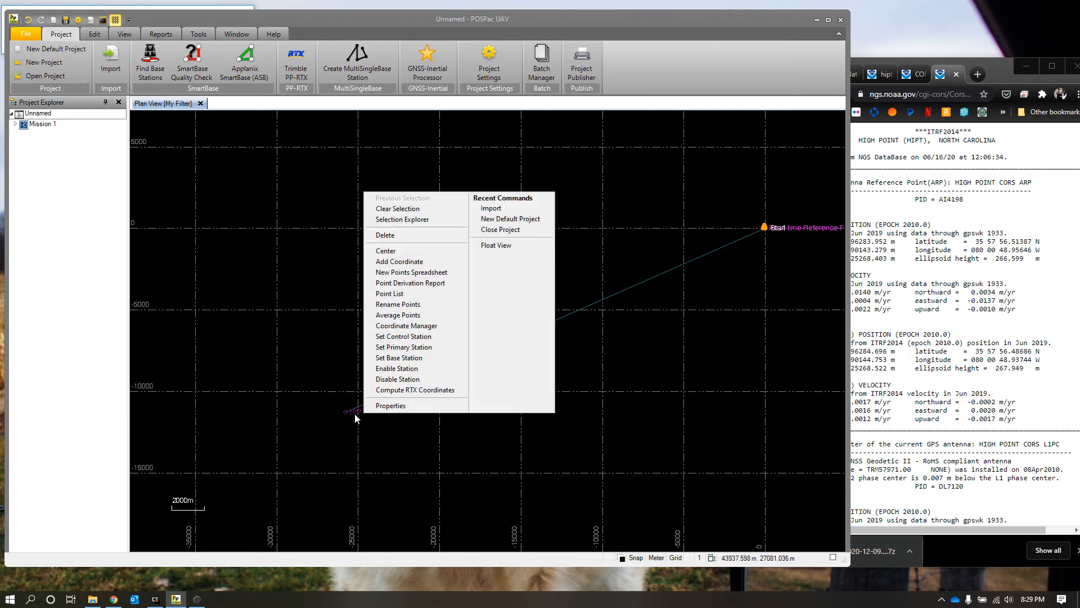
click(456, 359)
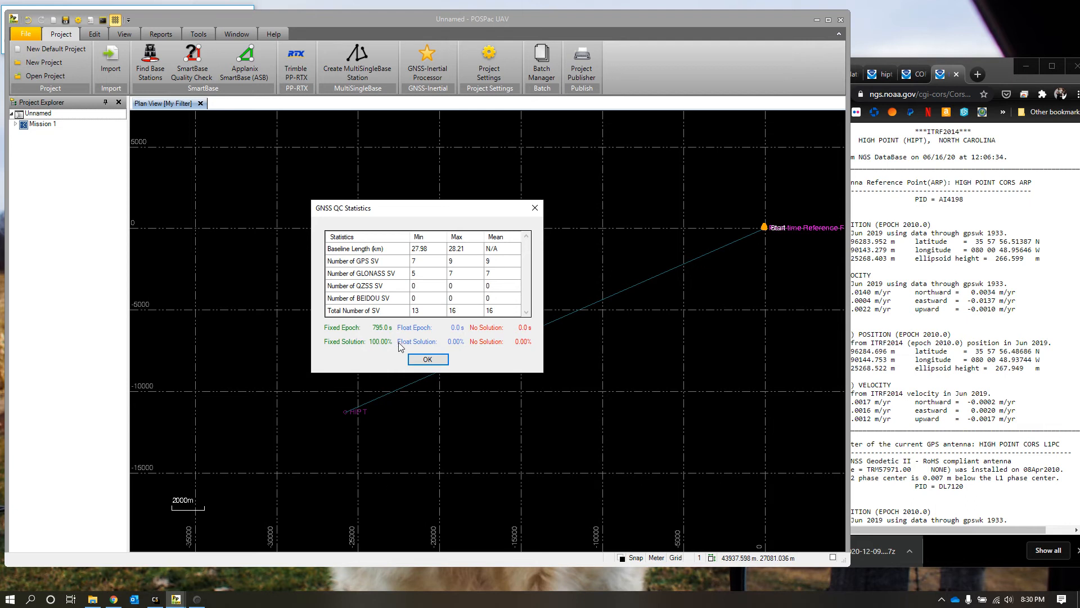
click(442, 361)
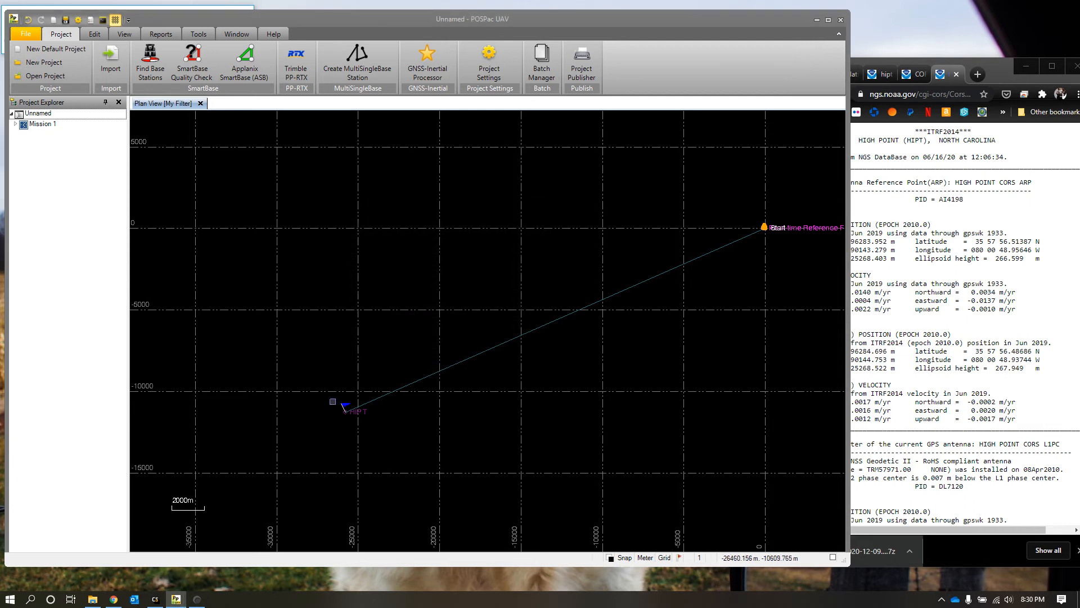
Step: Run the GNSS-Inertial Processor on Mission 1 in IN-Fusion Single Base mode, continuing despite the base-rover separation exceeding 20 km
drag(782, 218, 545, 323)
scroll(538, 325, up, 10)
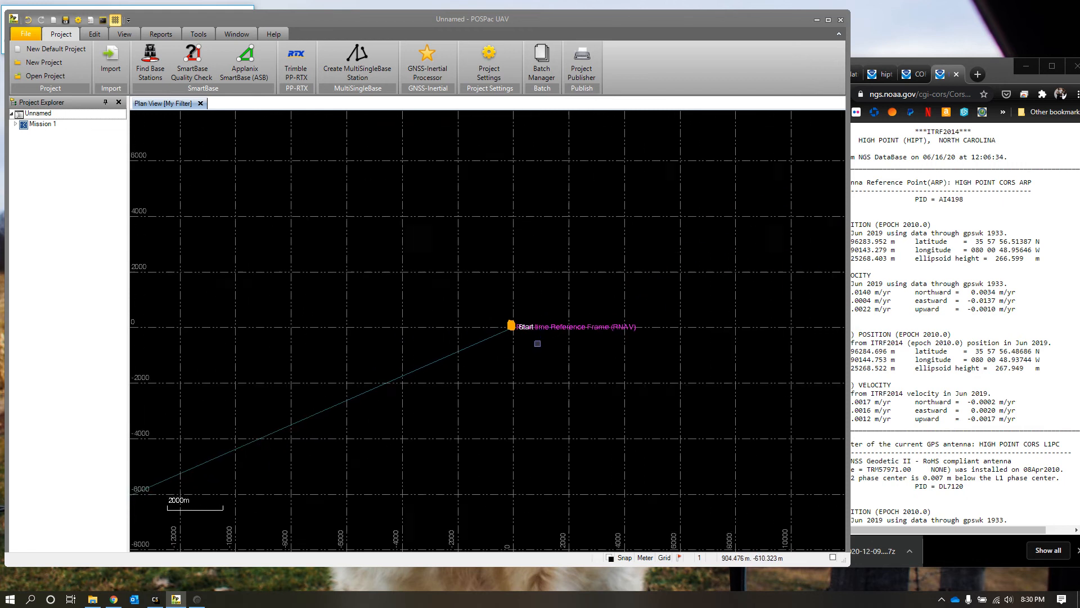
scroll(510, 302, up, 6)
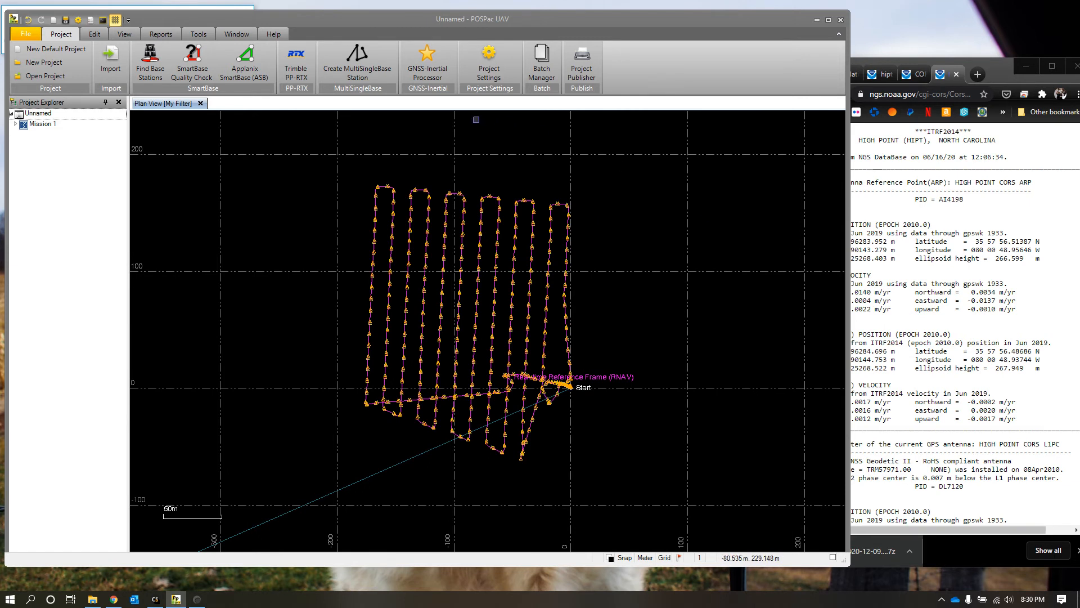
click(427, 53)
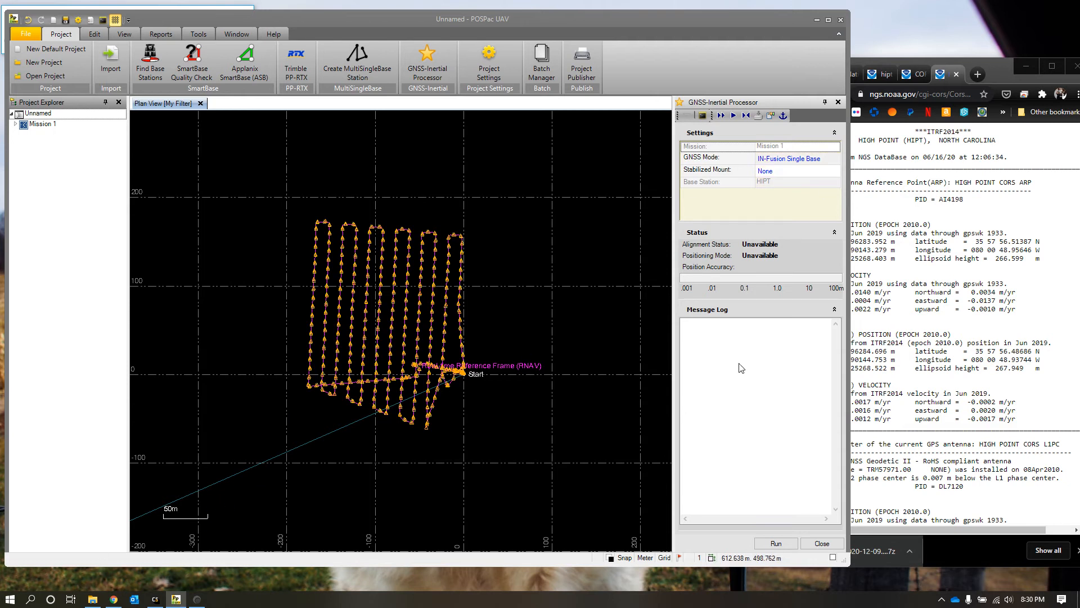
click(775, 544)
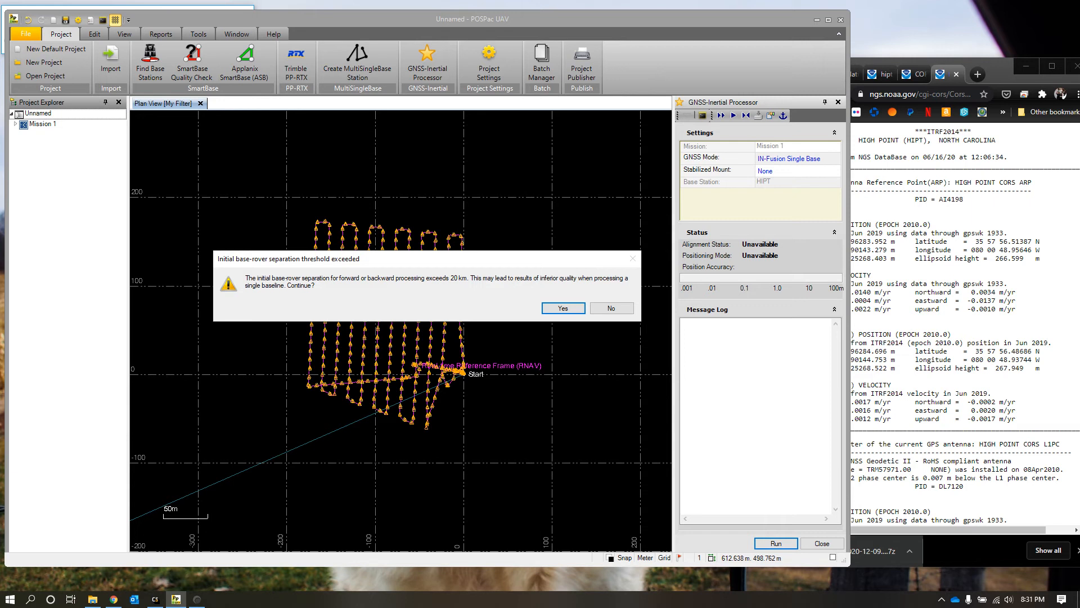
click(569, 311)
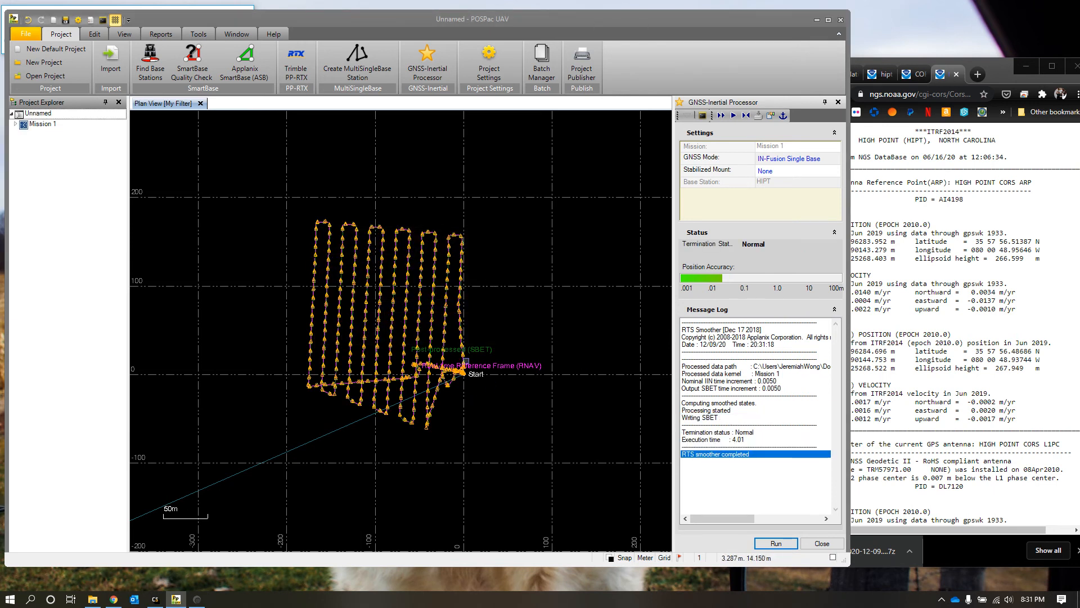
Step: Compare the post-processed SBET trajectory with the real-time RNAV trajectory along the flight lines, and close the GNSS-Inertial Processor
scroll(414, 307, up, 2)
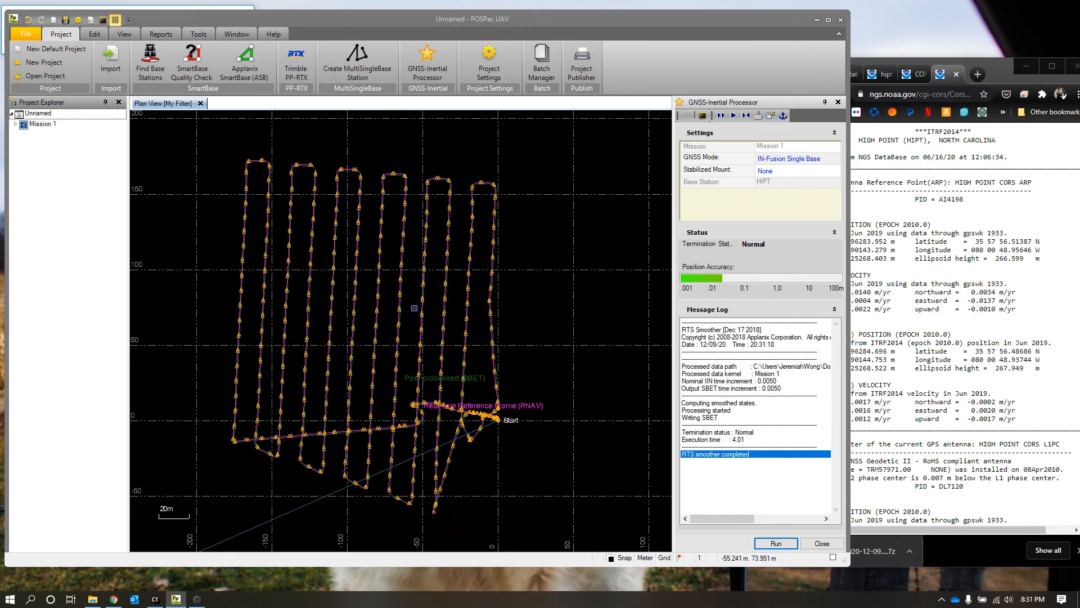
scroll(416, 307, up, 5)
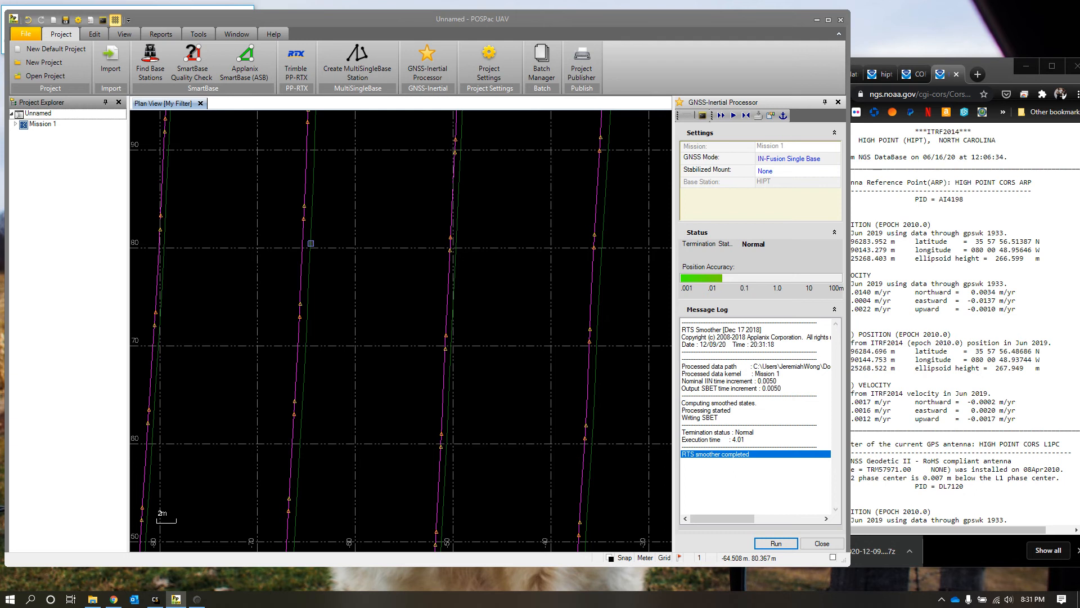
scroll(368, 321, down, 2)
scroll(350, 332, down, 1)
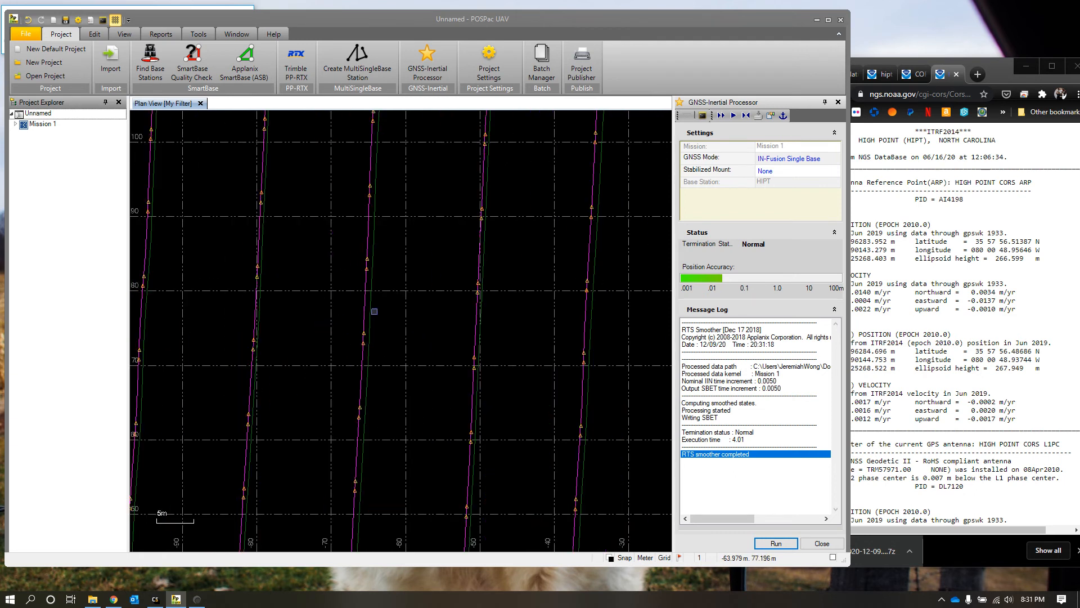
scroll(363, 315, up, 2)
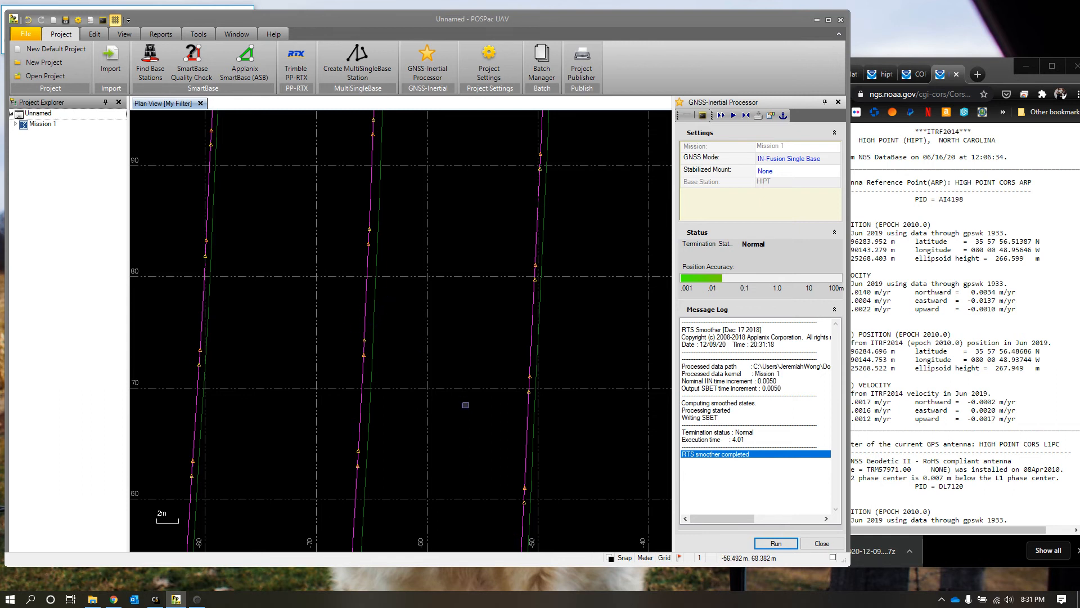
scroll(388, 404, down, 5)
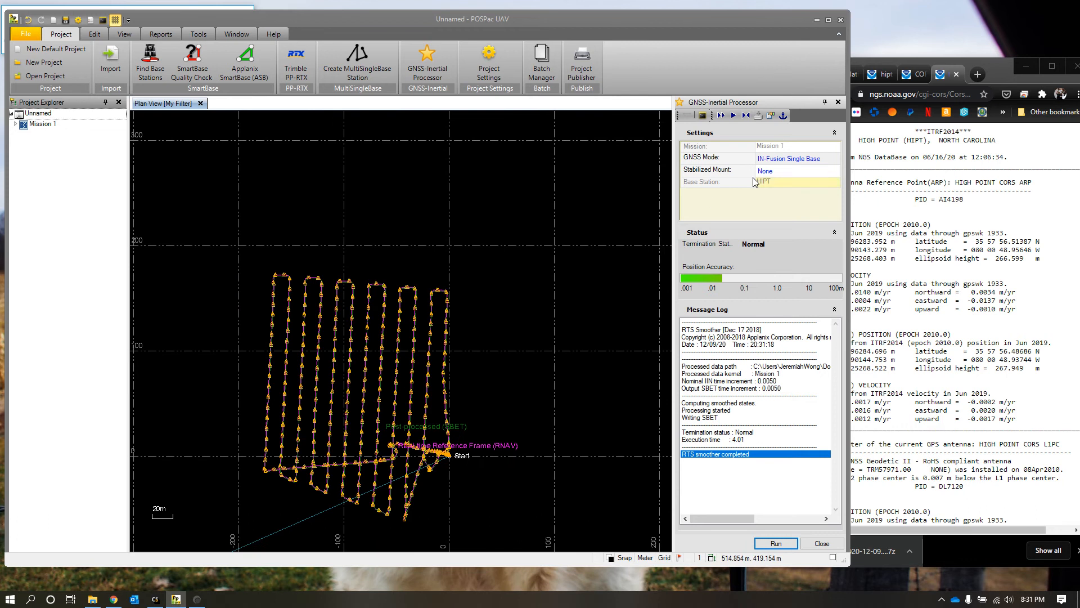
click(822, 543)
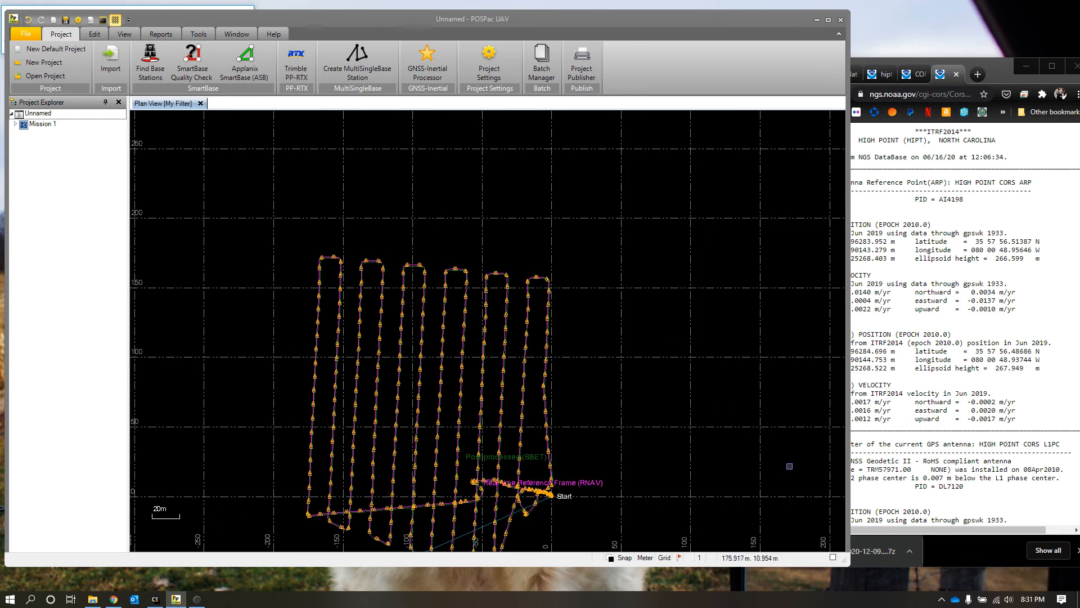
drag(616, 379, 649, 308)
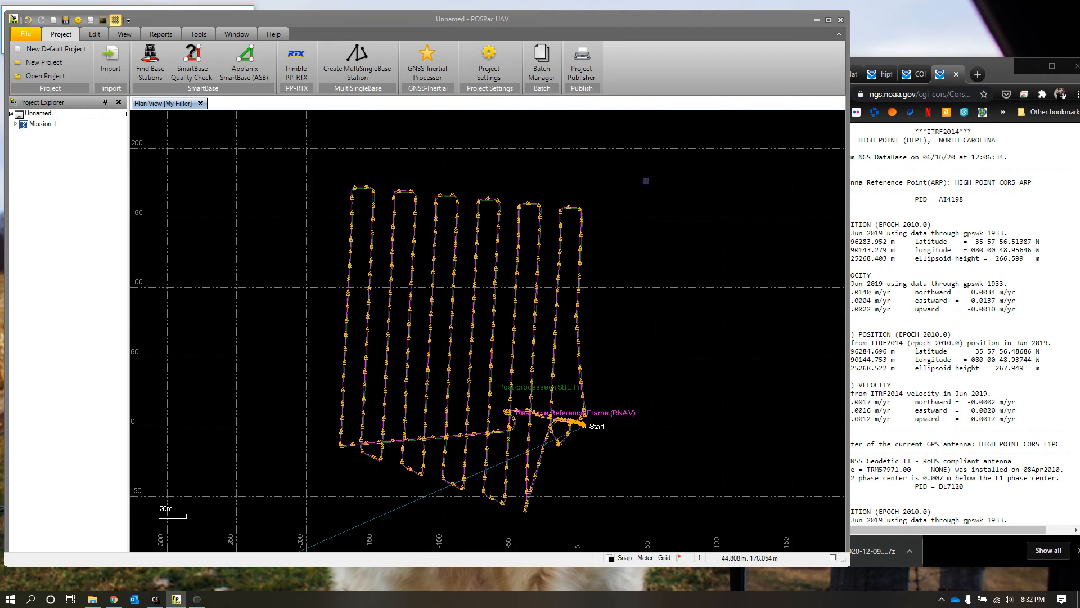
Step: In the project's export settings, choose orthometric heights with the GEOID18 (Conus) geoid model and enable the WGS84 height option
click(490, 61)
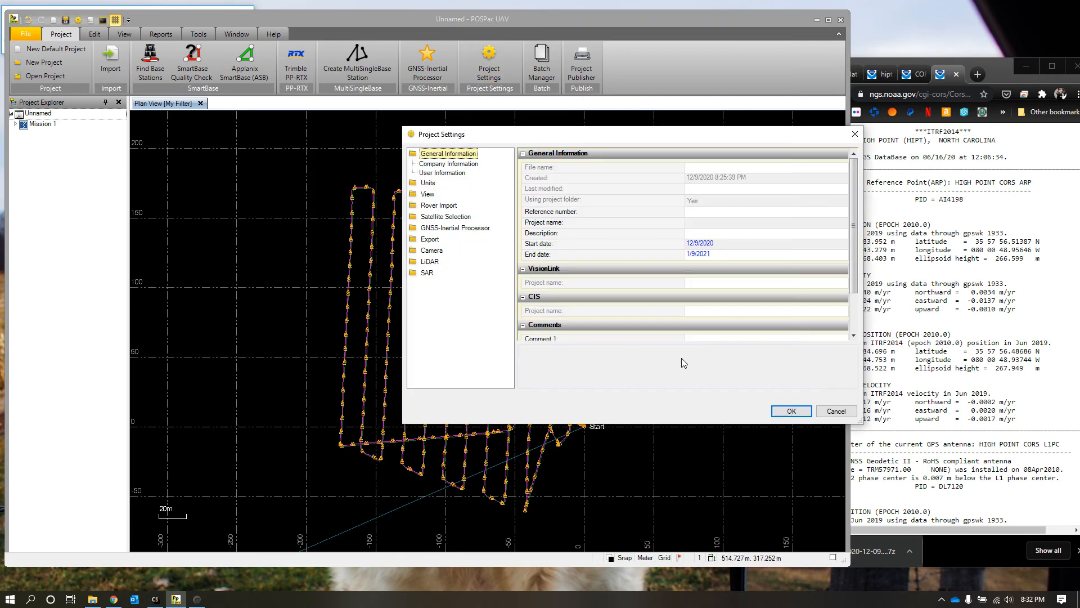
click(430, 240)
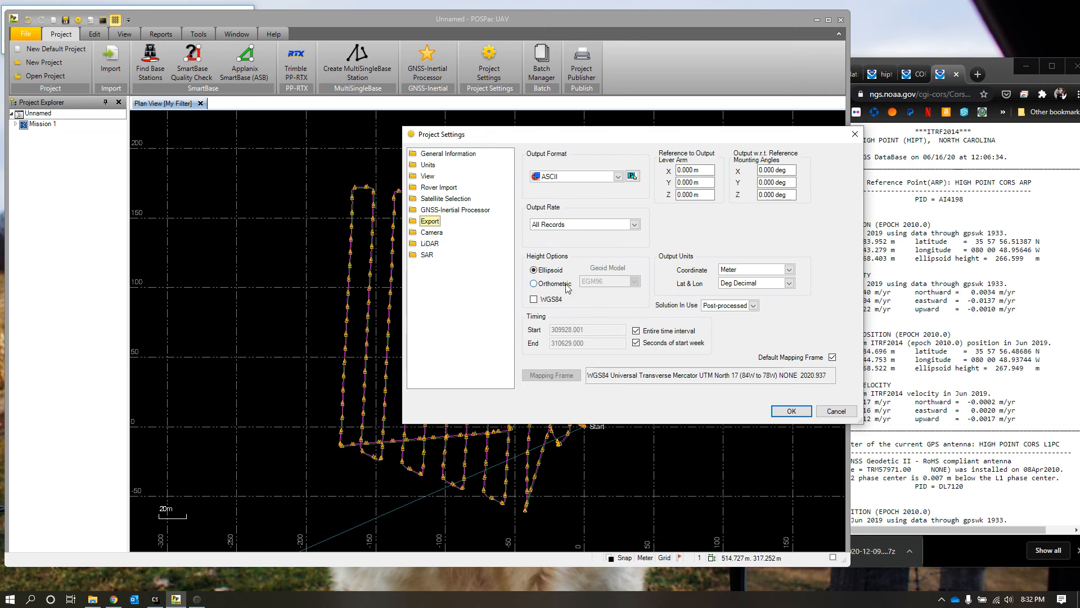
click(548, 286)
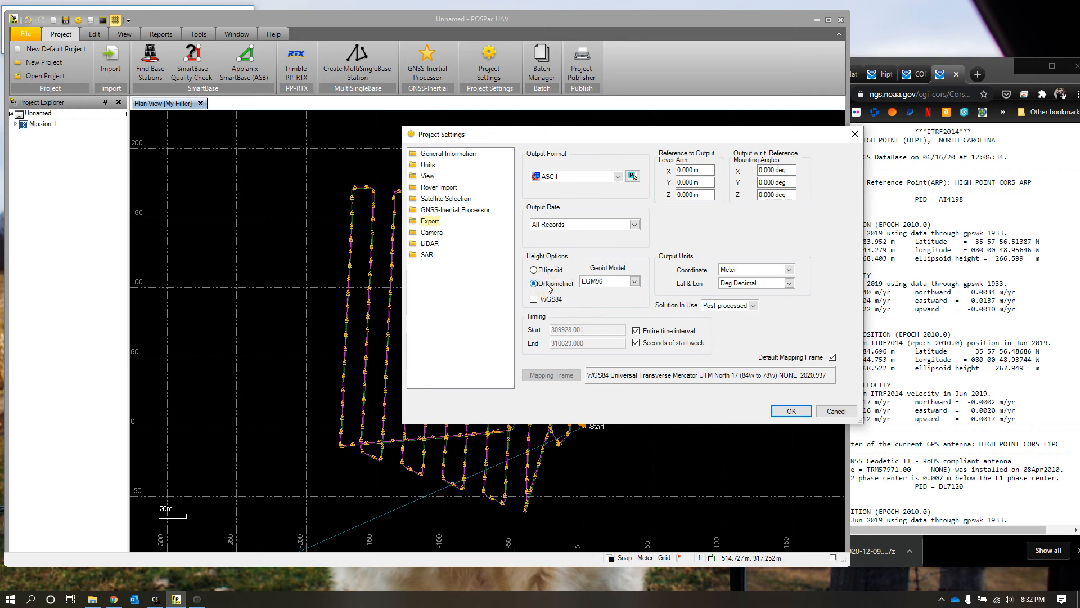
click(635, 282)
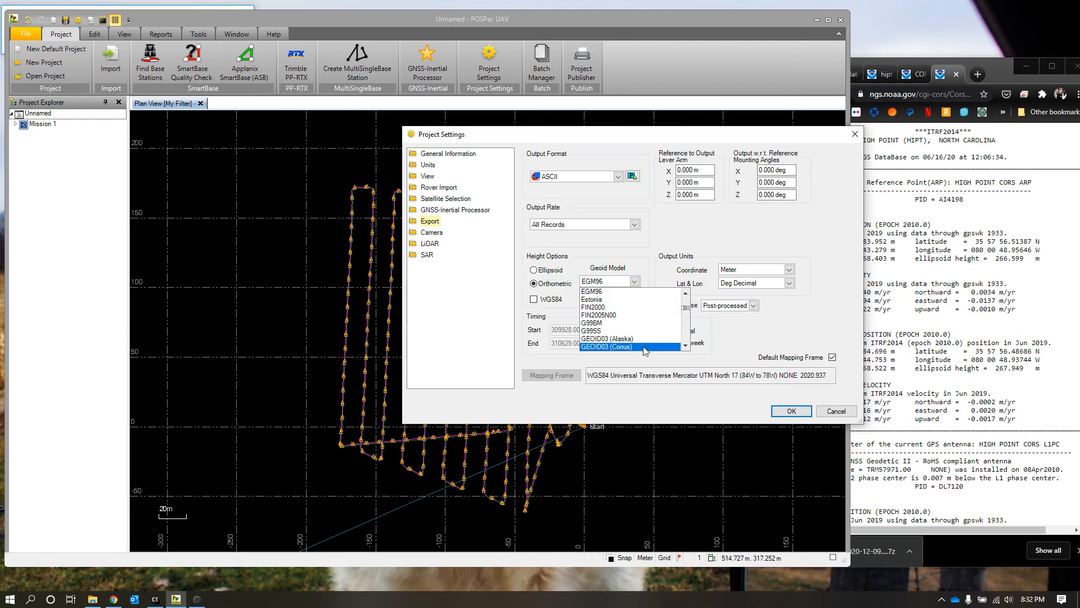
scroll(645, 348, down, 4)
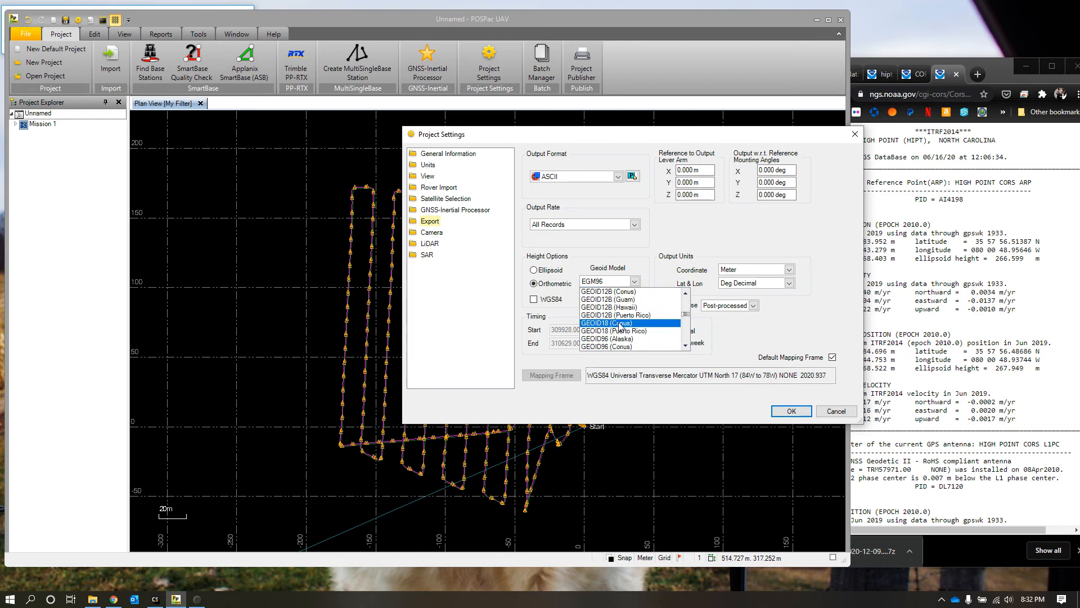
click(630, 325)
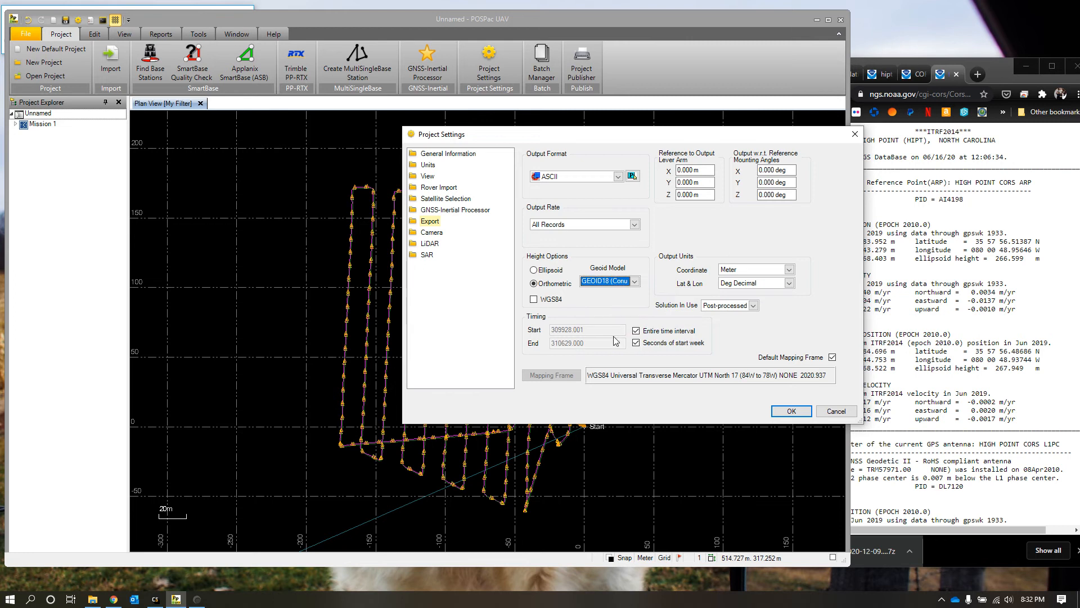
click(533, 299)
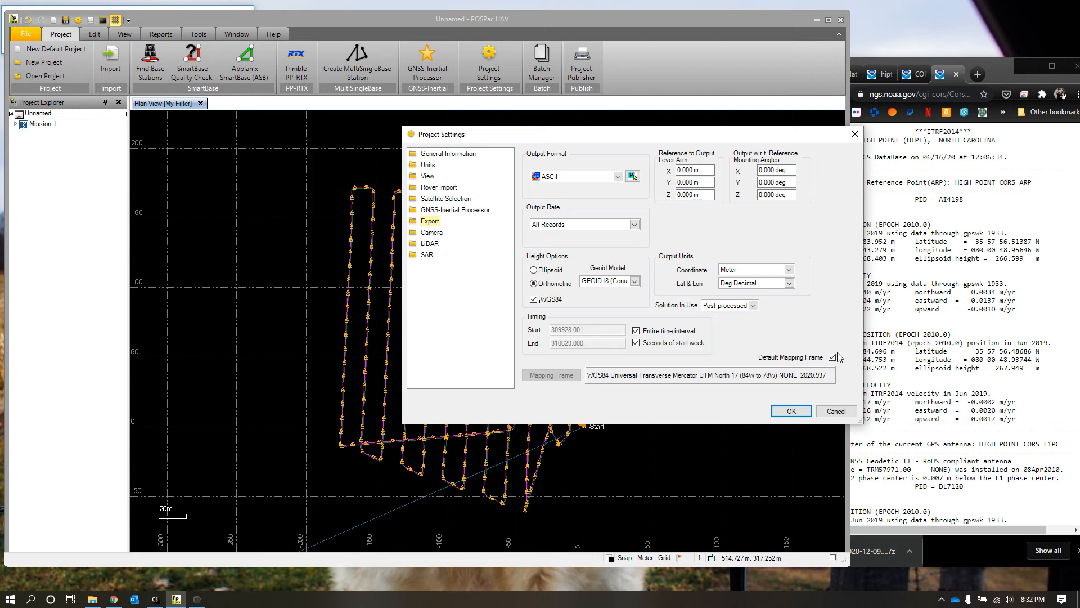
Step: Turn off the default mapping frame for the export and set the mapping frame grid to USA State Plane 1983
click(829, 356)
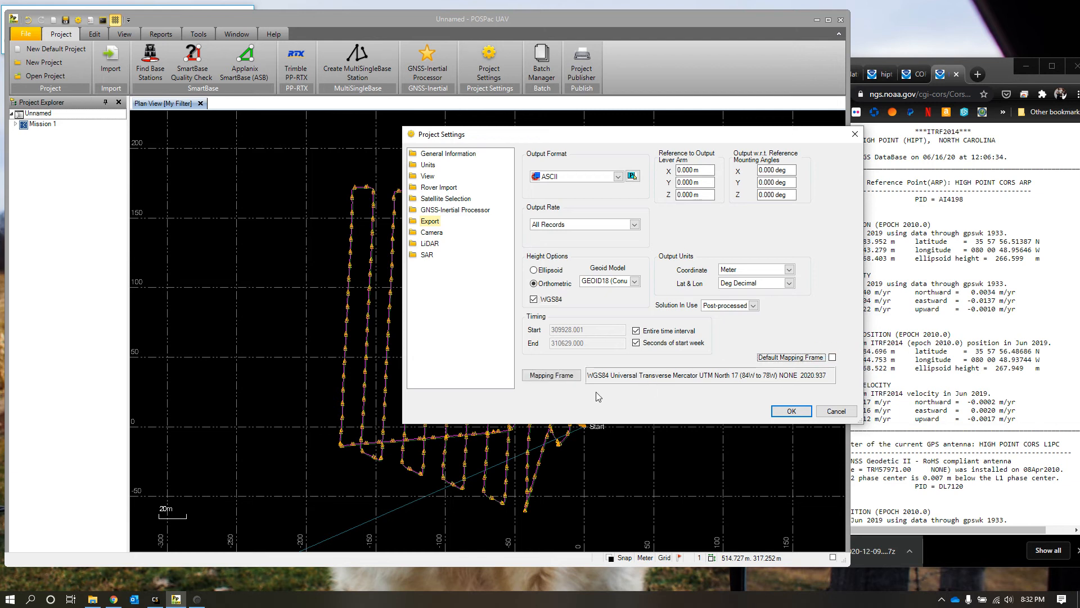
click(560, 375)
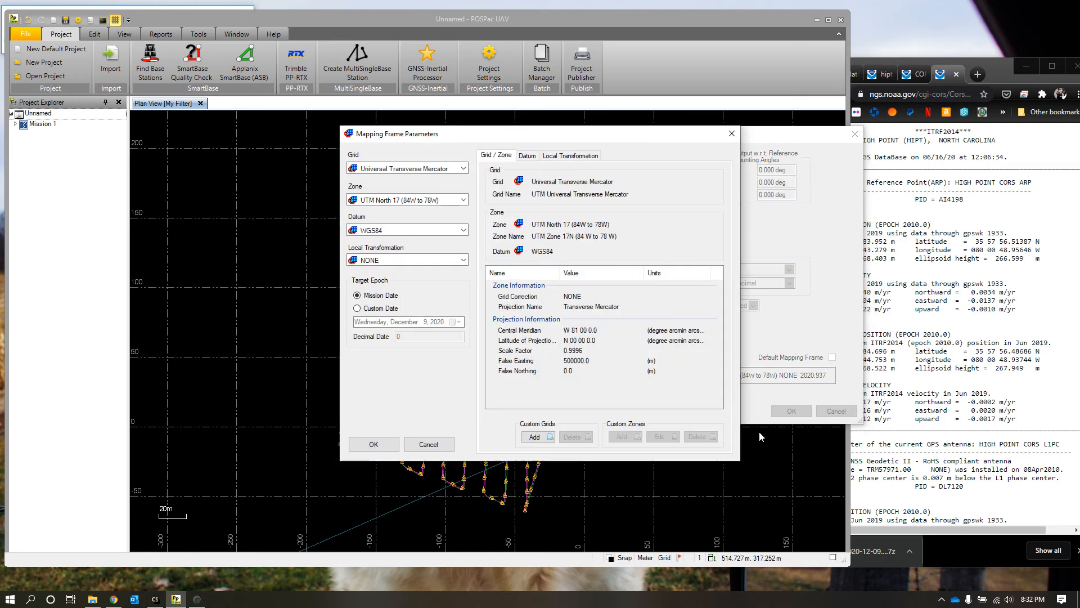
mouse_move(576, 138)
mouse_down()
mouse_move(308, 148)
mouse_move(604, 119)
mouse_move(570, 128)
mouse_up()
drag(370, 147, 699, 75)
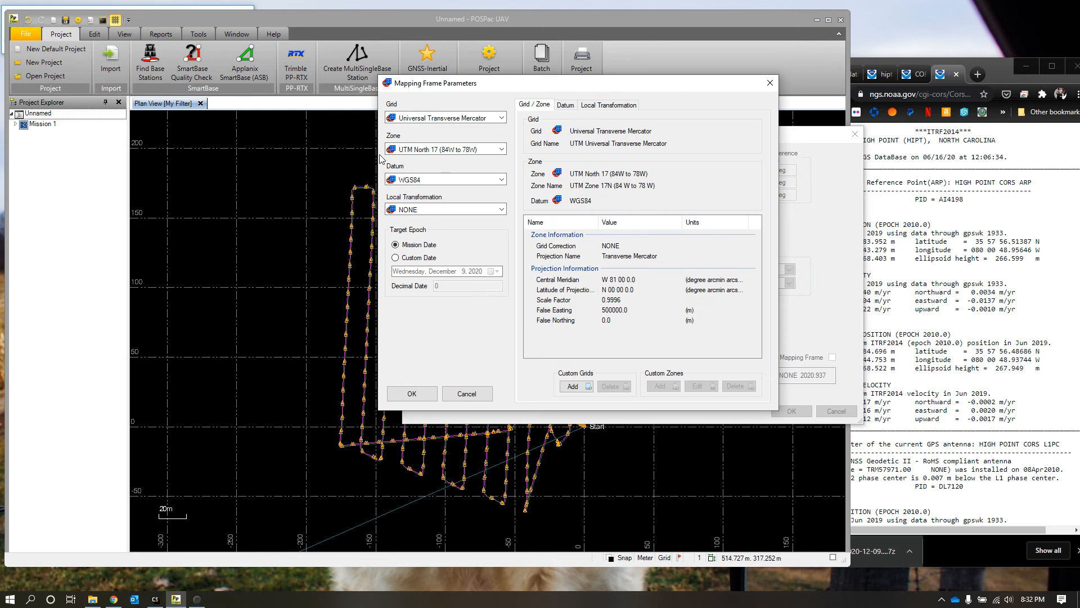
click(450, 117)
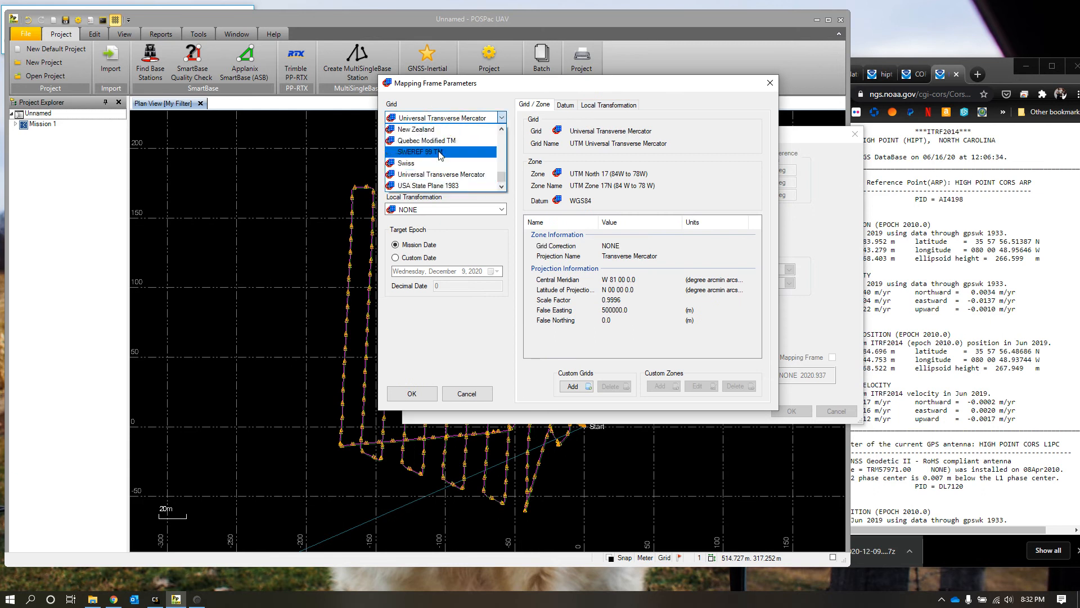
click(414, 187)
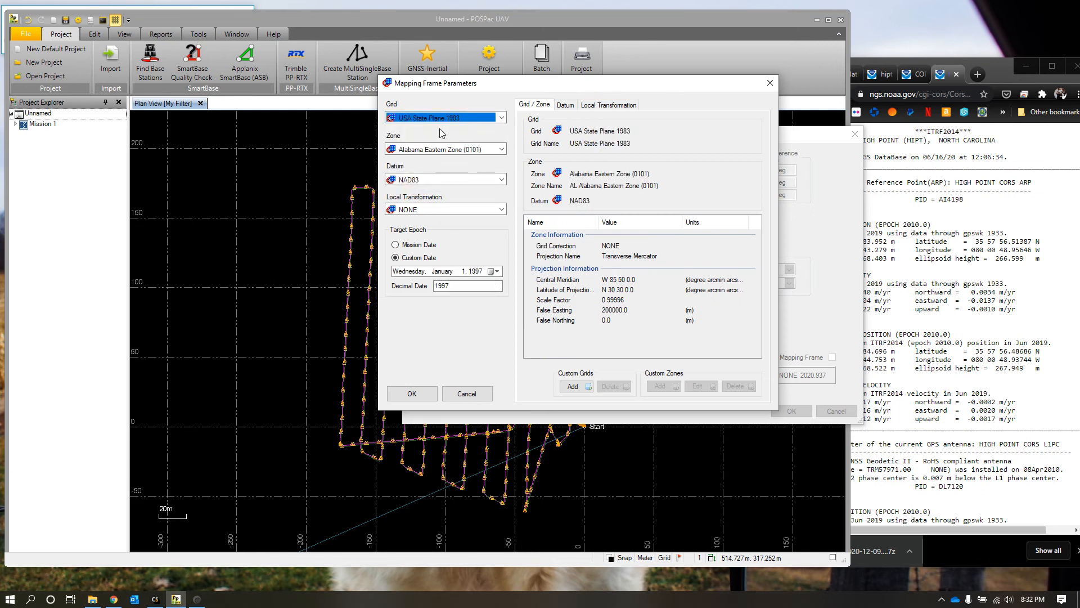
Step: Set the mapping frame zone to North Carolina Zone 1 (3200) and accept the mapping frame and project settings
click(478, 150)
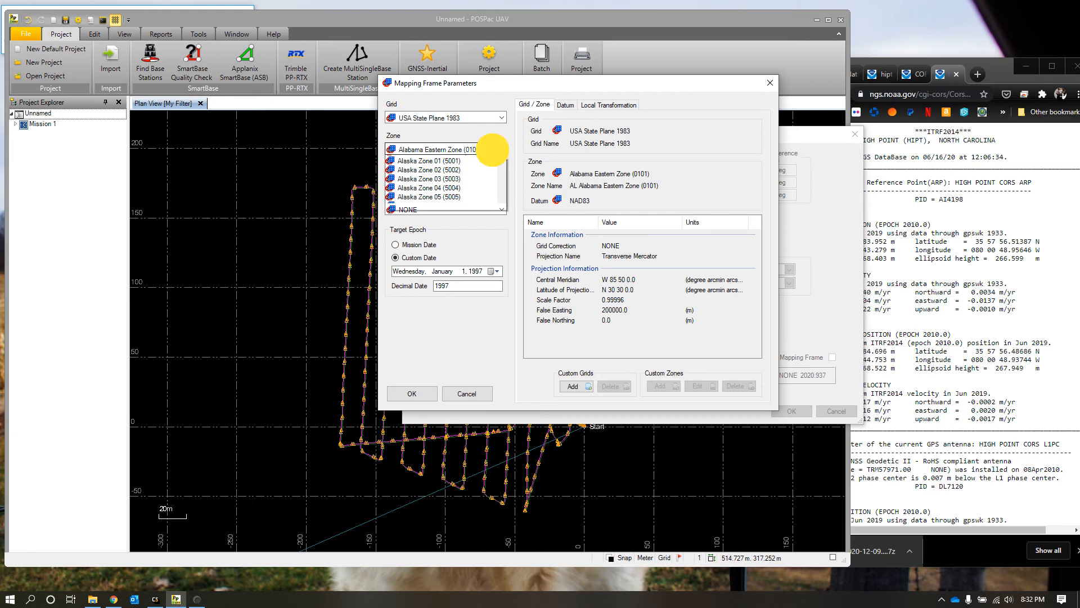
scroll(466, 197, down, 2)
scroll(466, 211, down, 20)
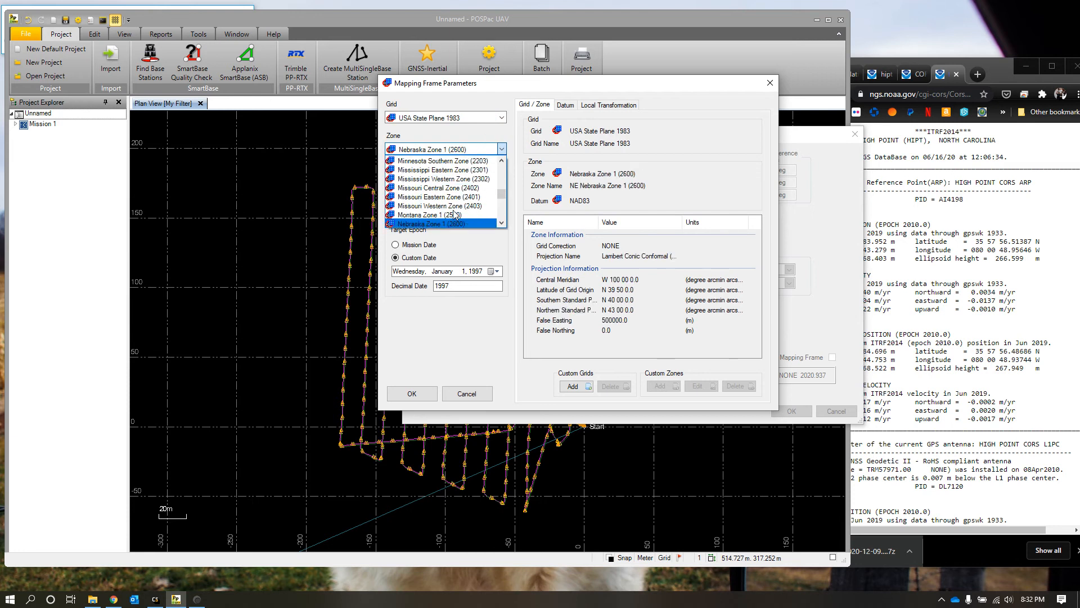
scroll(466, 210, down, 3)
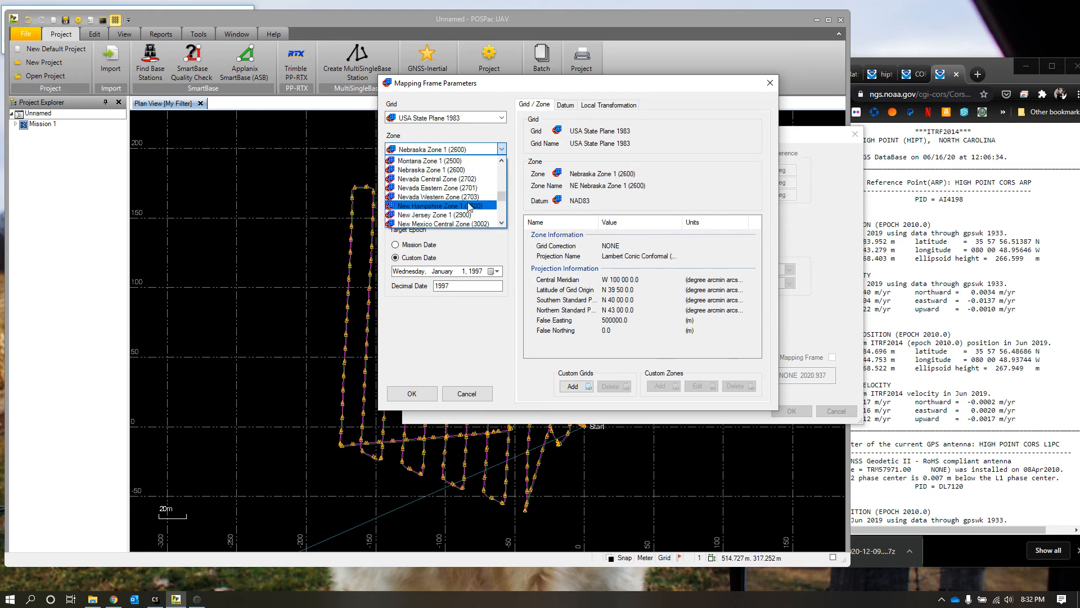
scroll(453, 211, down, 3)
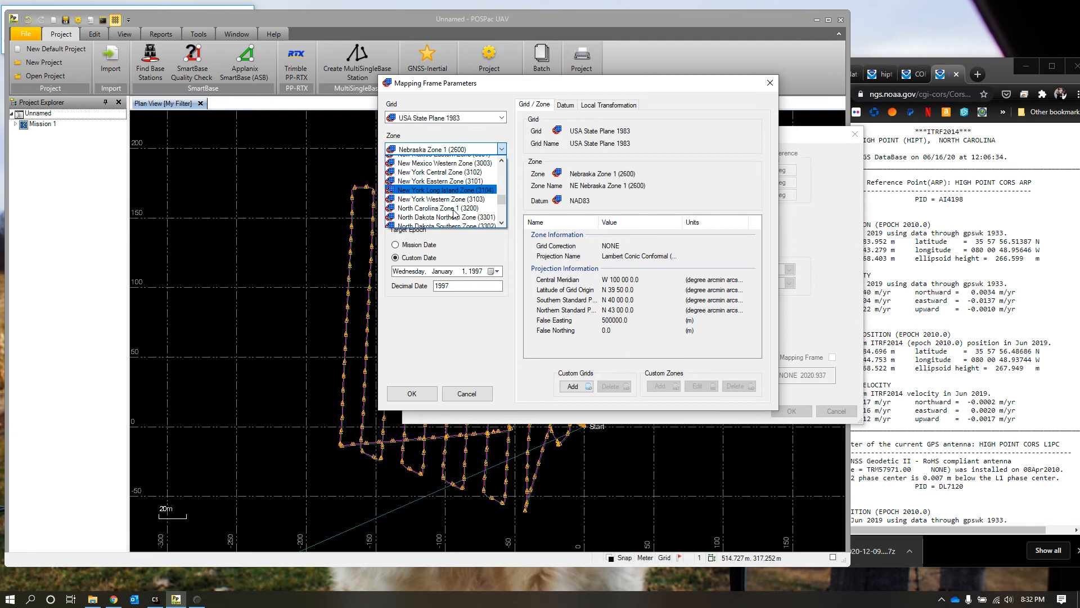
scroll(447, 211, down, 1)
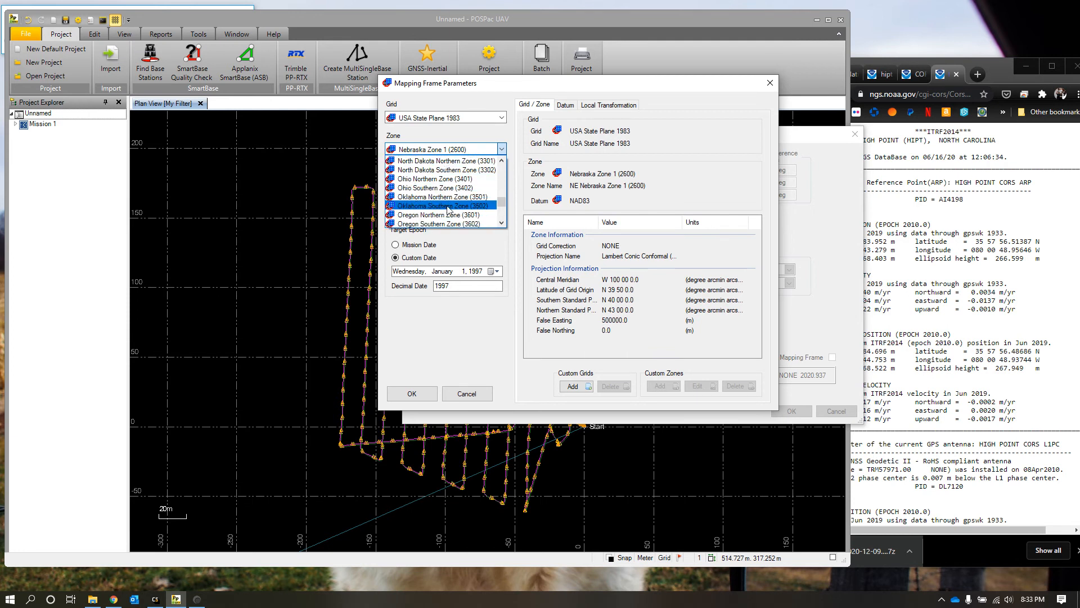
scroll(449, 209, up, 2)
click(448, 180)
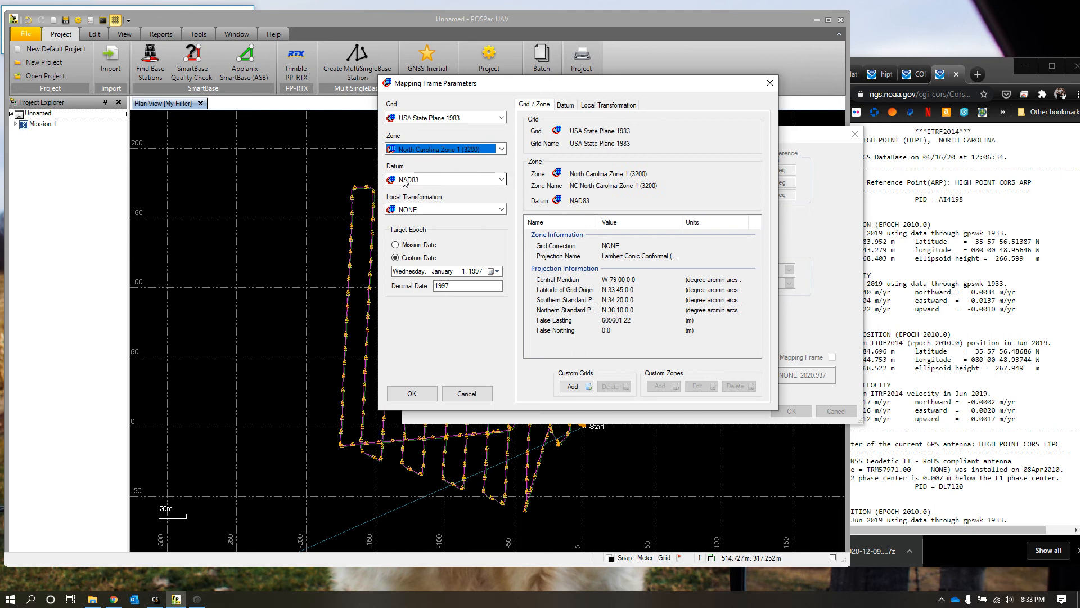
click(415, 394)
click(792, 411)
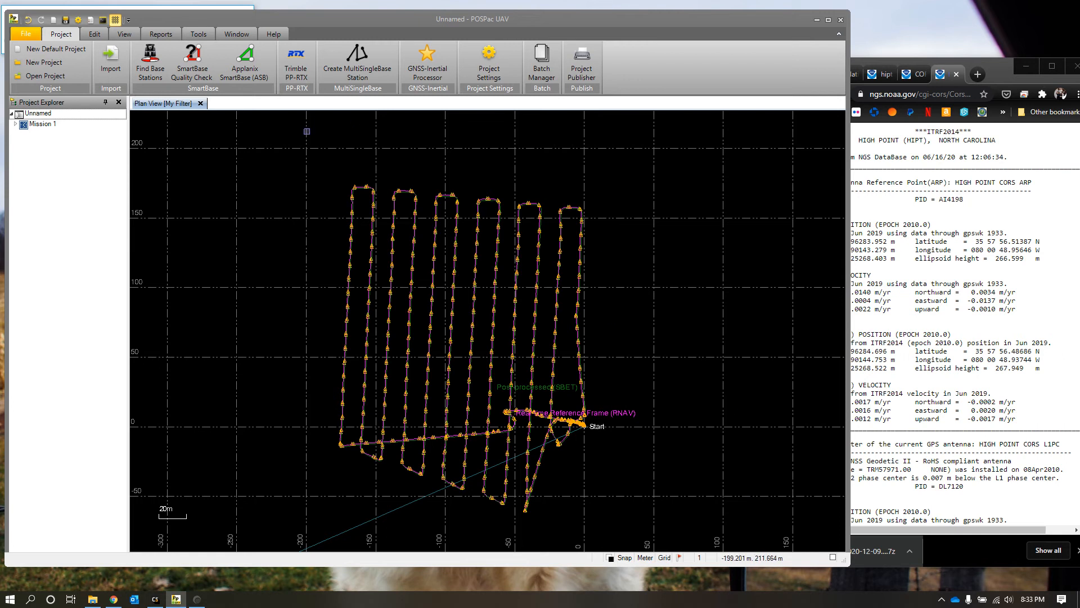
click(198, 34)
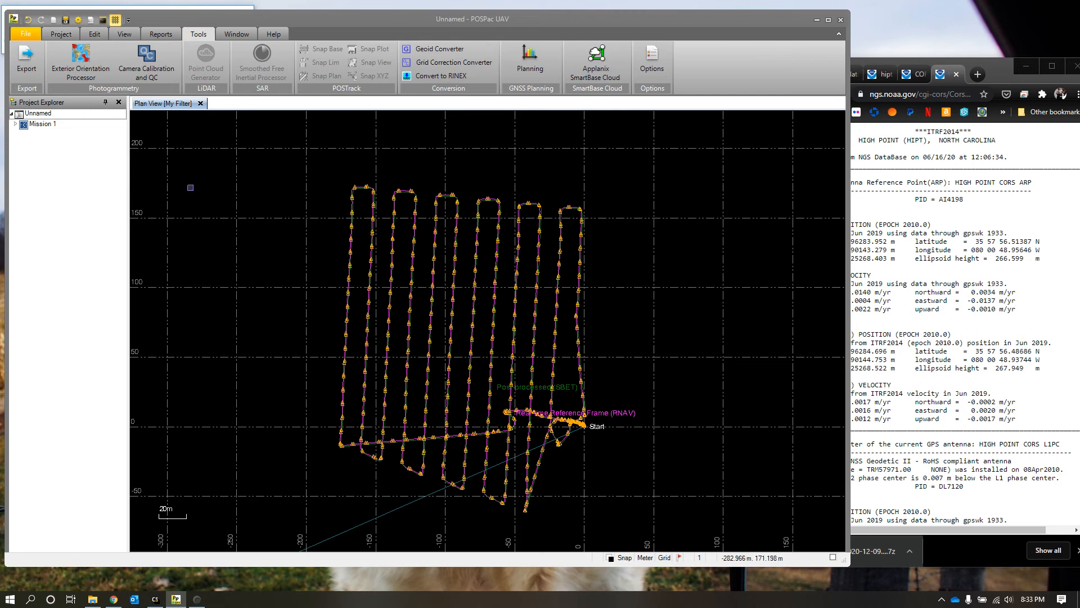
click(20, 66)
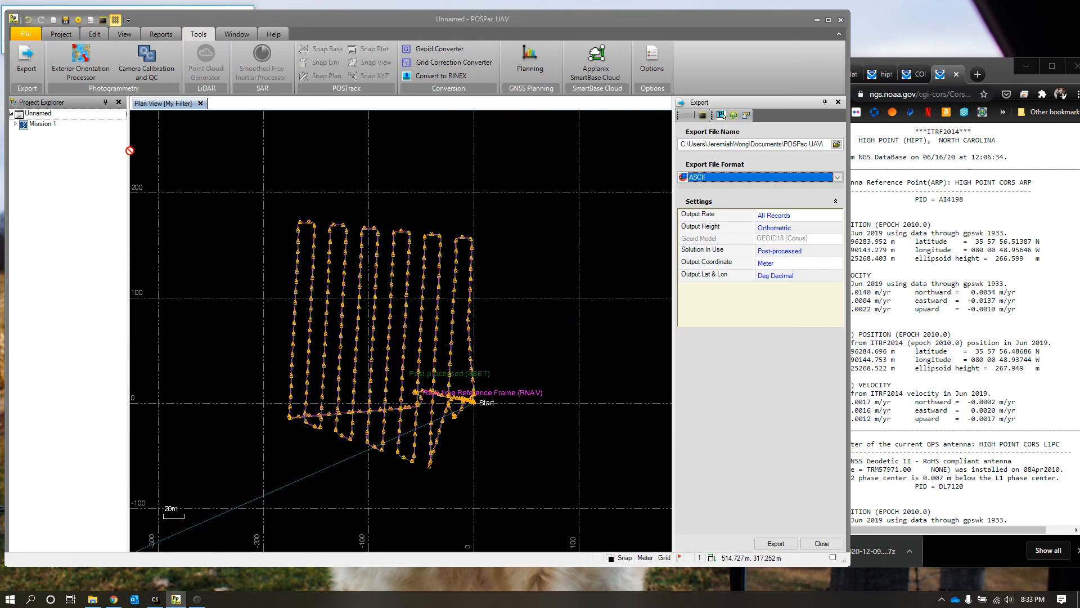
click(837, 145)
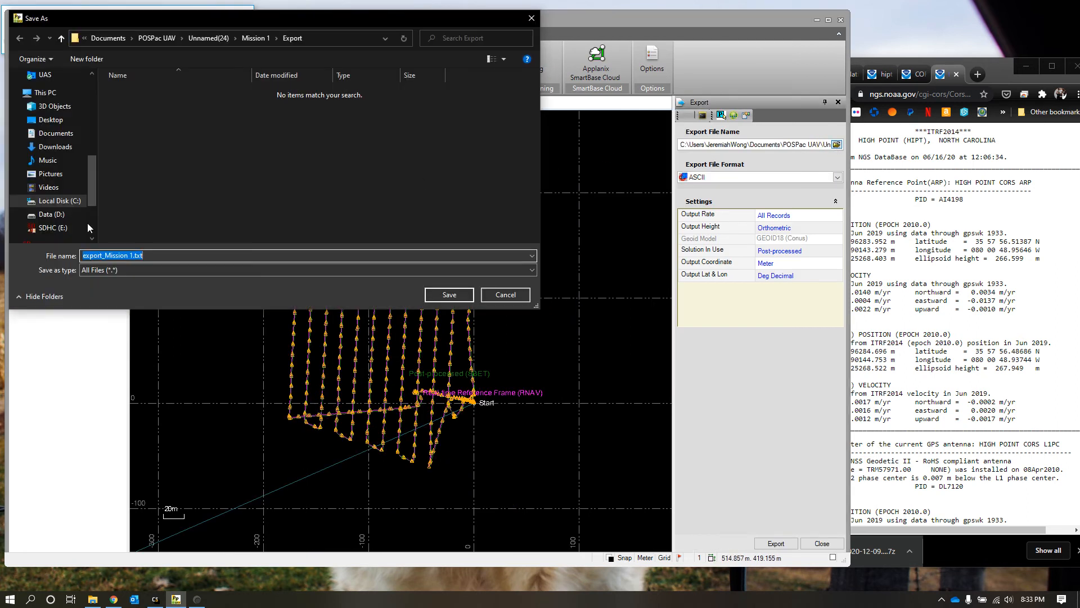
click(53, 214)
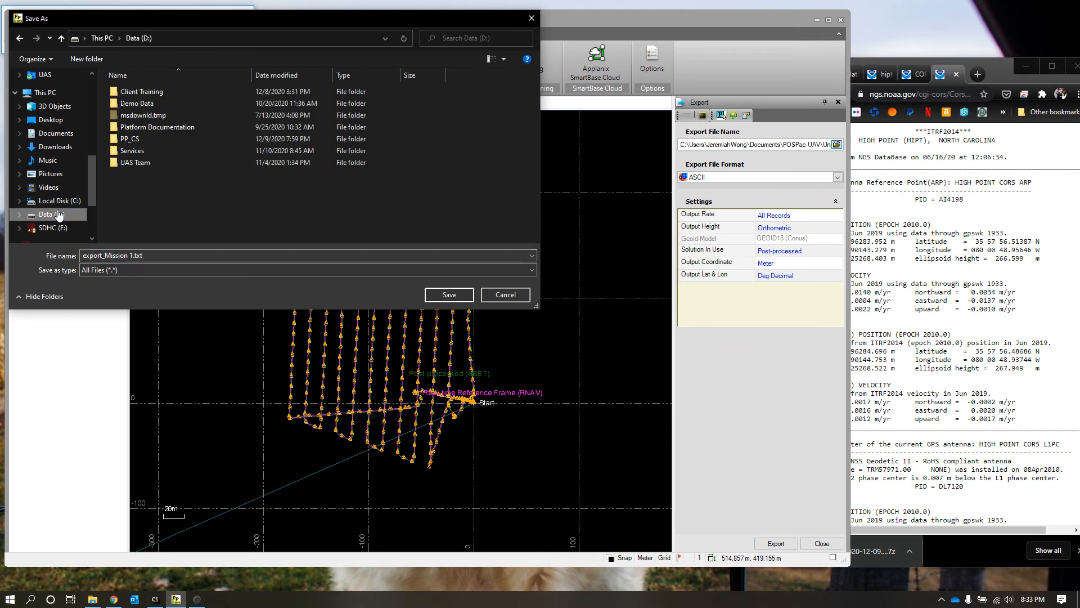
double_click(149, 139)
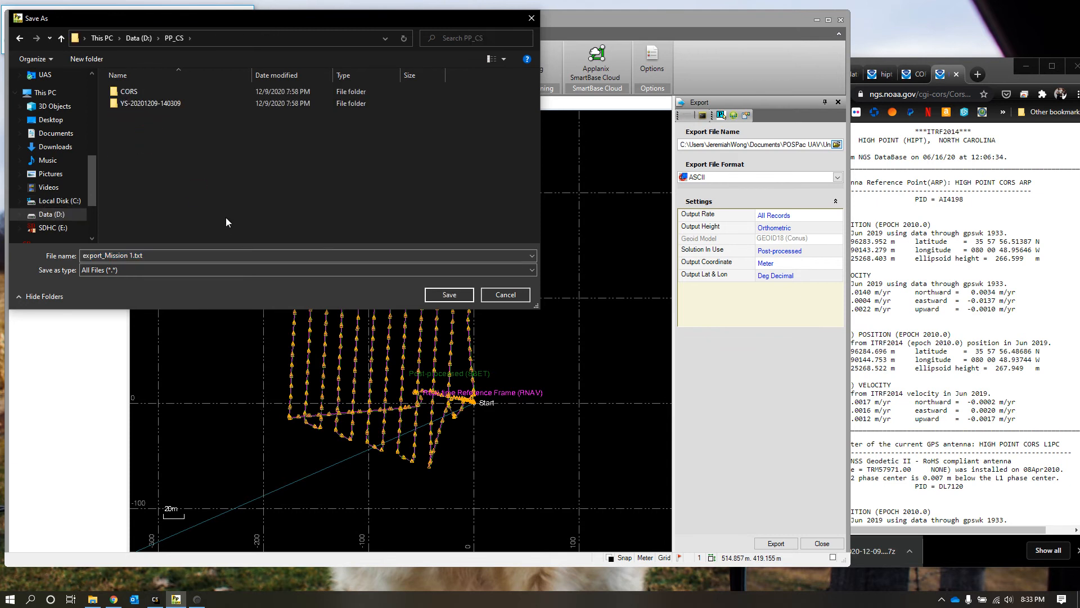
double_click(177, 107)
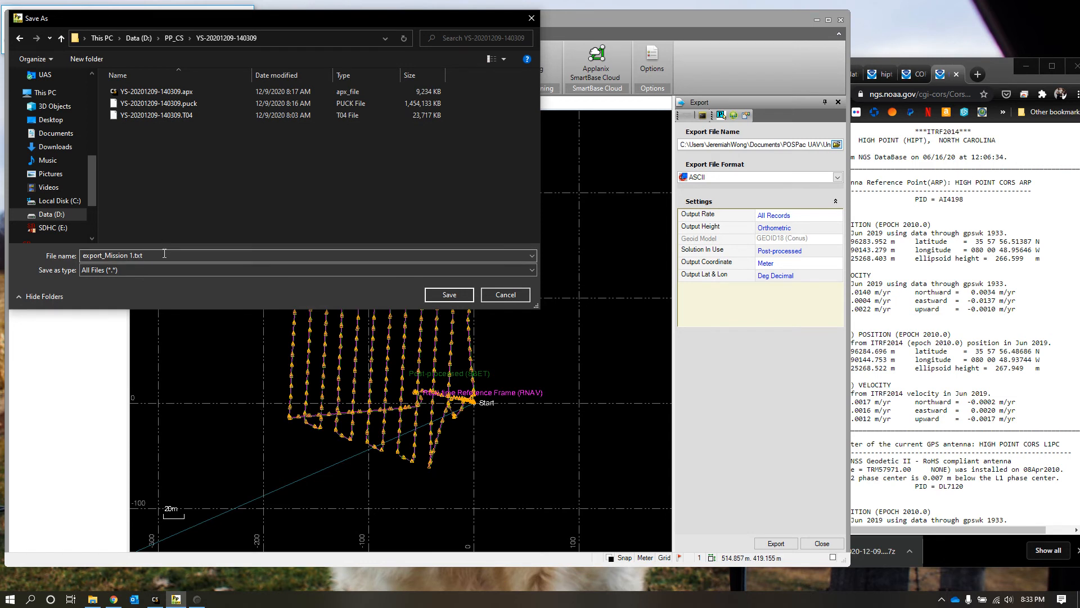
drag(163, 255, 31, 255)
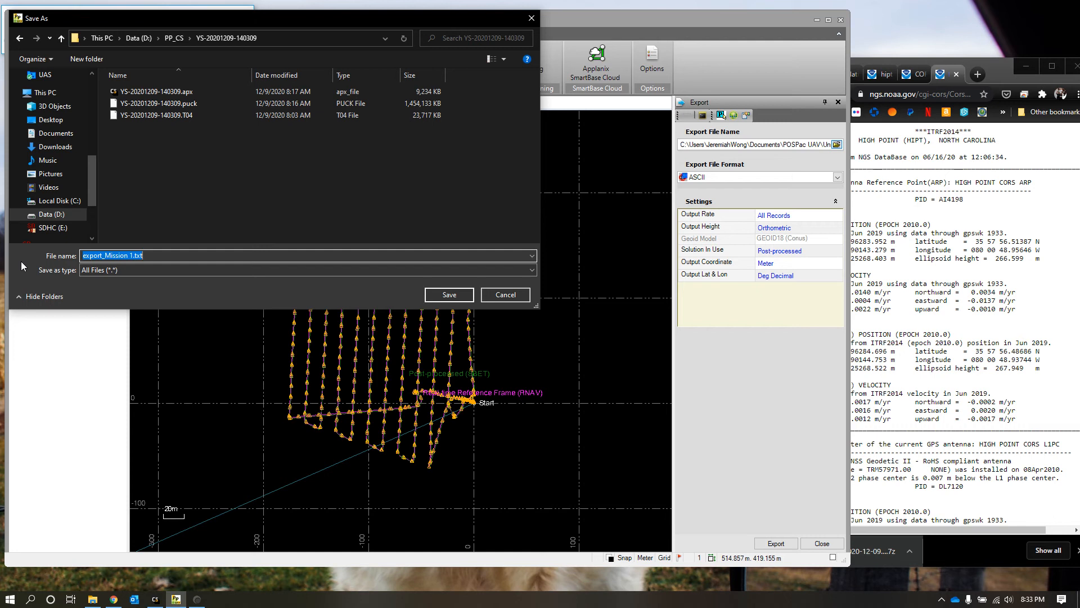
text(YS-20201209-1)
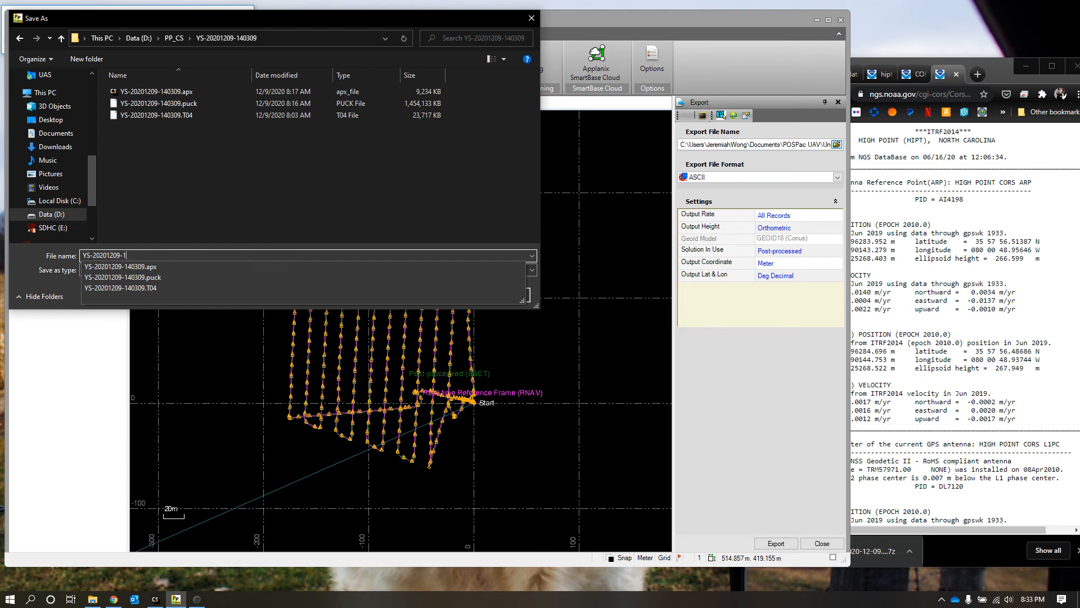
text(430)
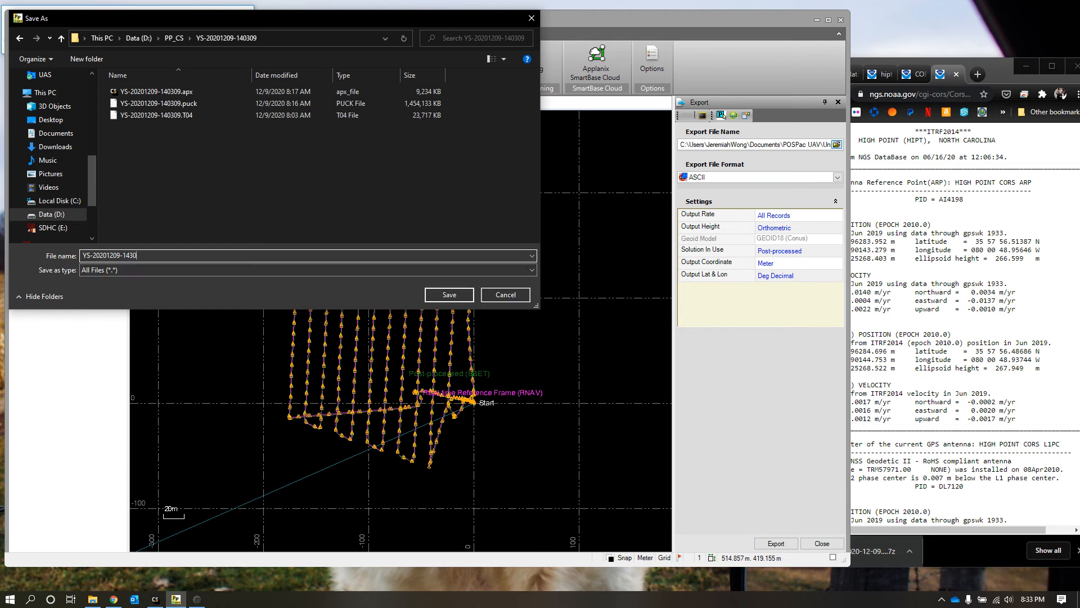
text(9_SBET)
click(469, 296)
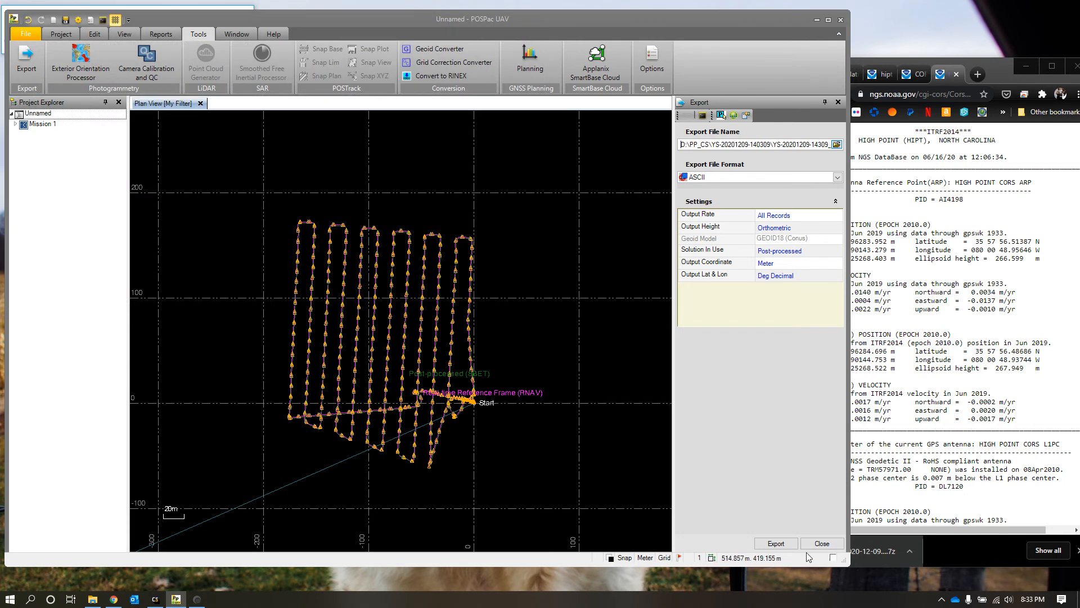
click(776, 543)
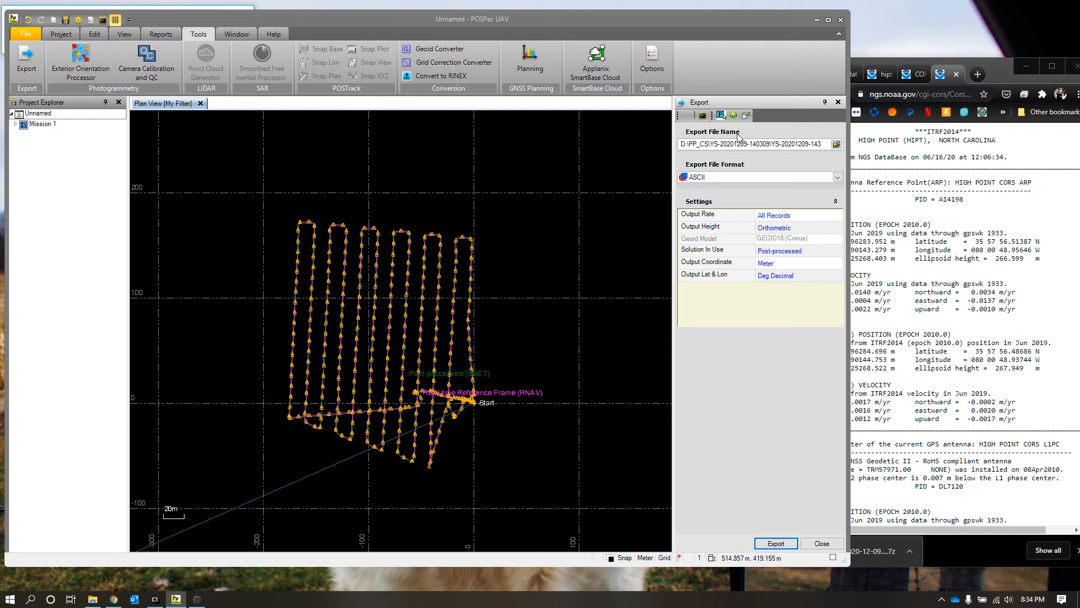
Step: Minimize POSPac UAV and the browser, and reposition the CORS folder window so its file list is in view
click(817, 20)
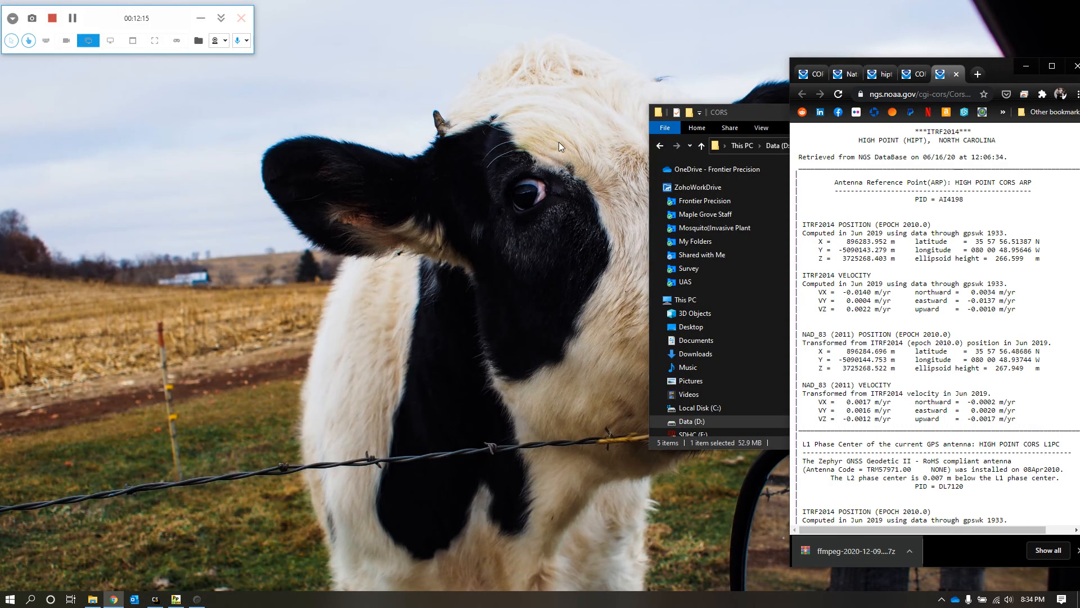
drag(756, 116, 564, 513)
drag(1011, 74, 799, 71)
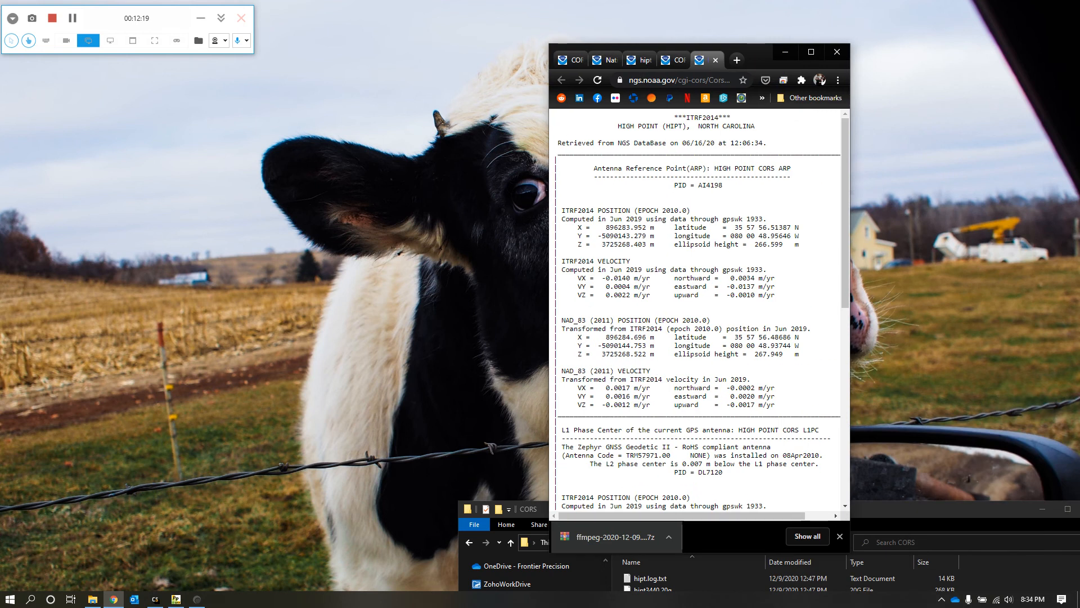
click(786, 52)
click(850, 482)
drag(822, 511, 887, 406)
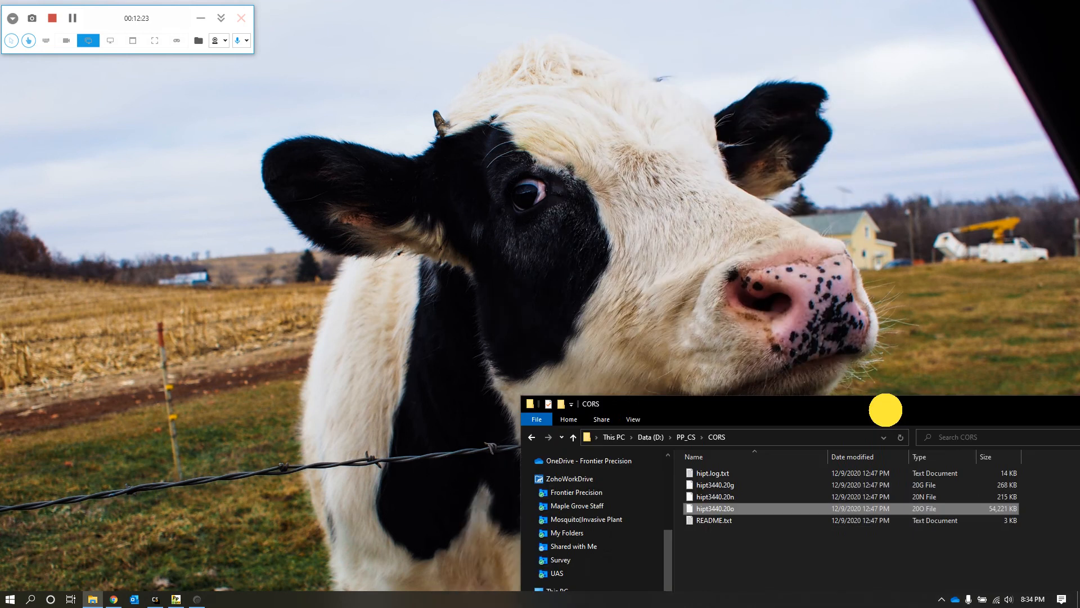
click(159, 600)
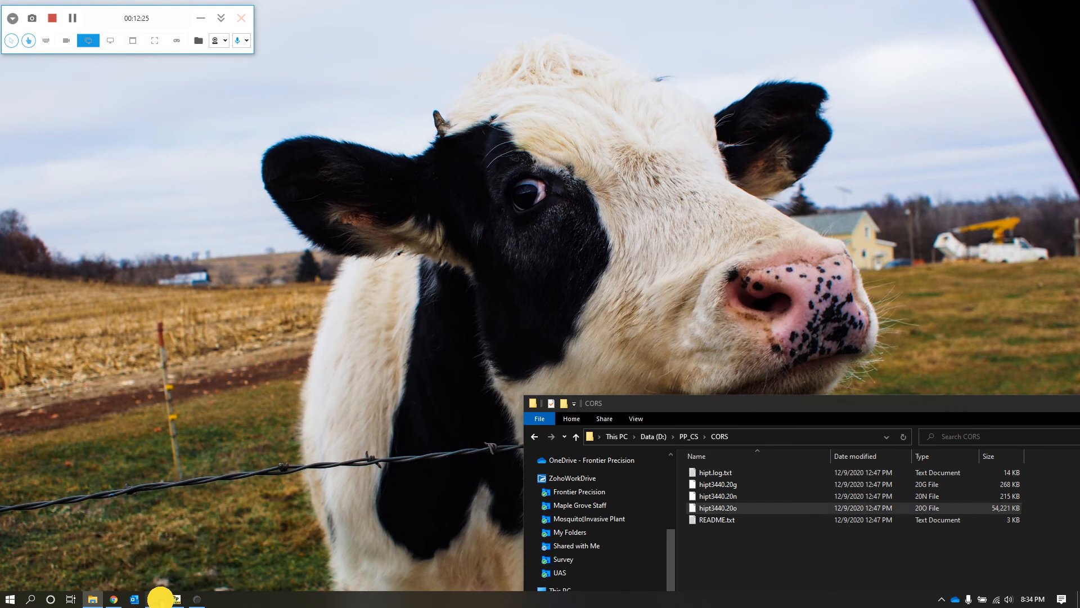
click(189, 63)
click(188, 63)
click(188, 62)
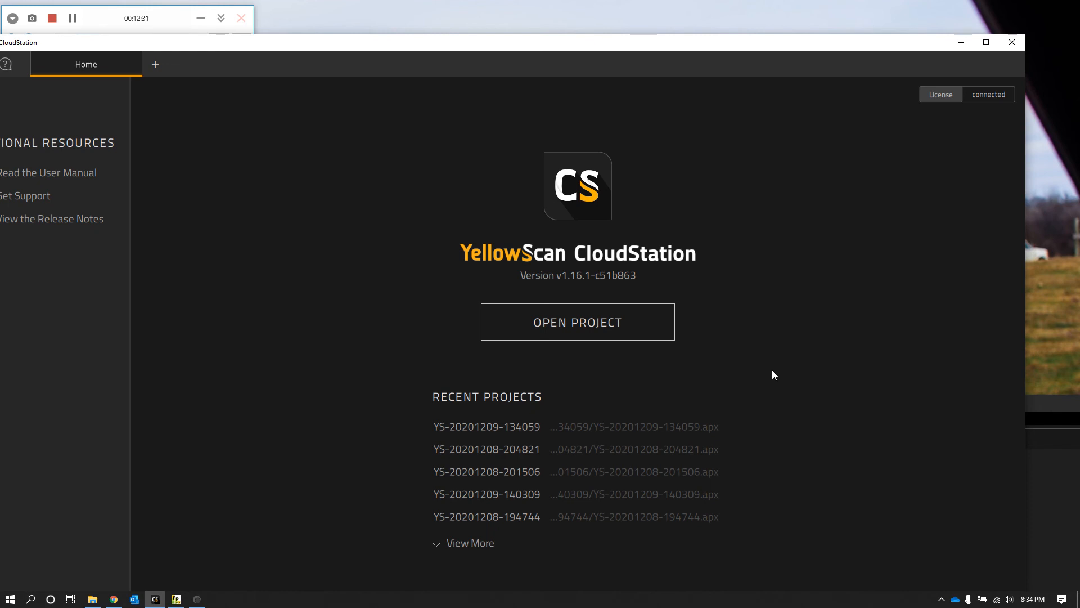
click(1039, 405)
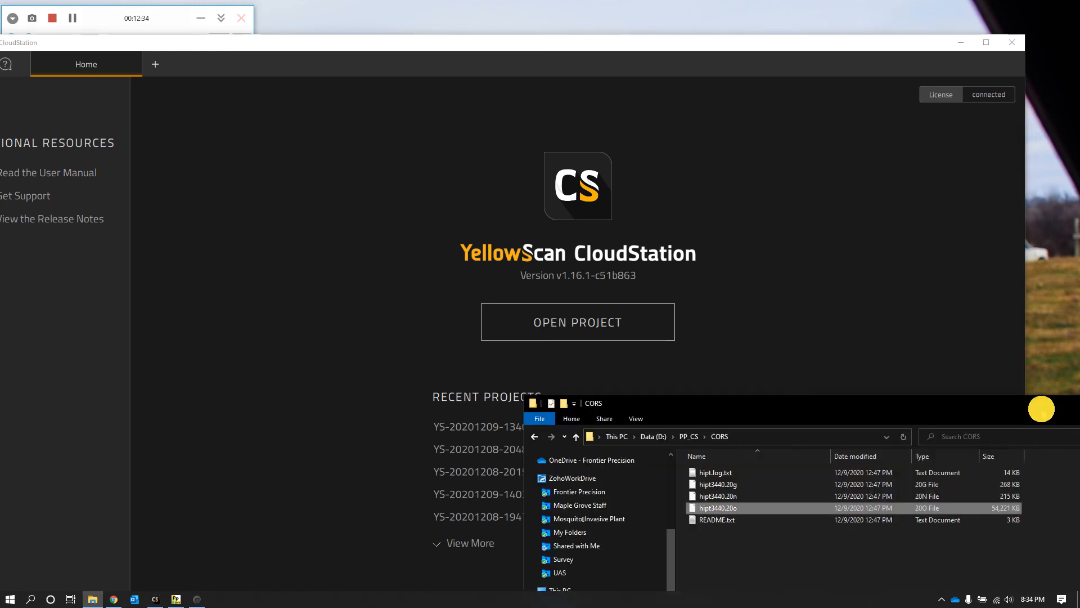
drag(884, 402, 886, 157)
click(824, 358)
click(691, 191)
double_click(758, 242)
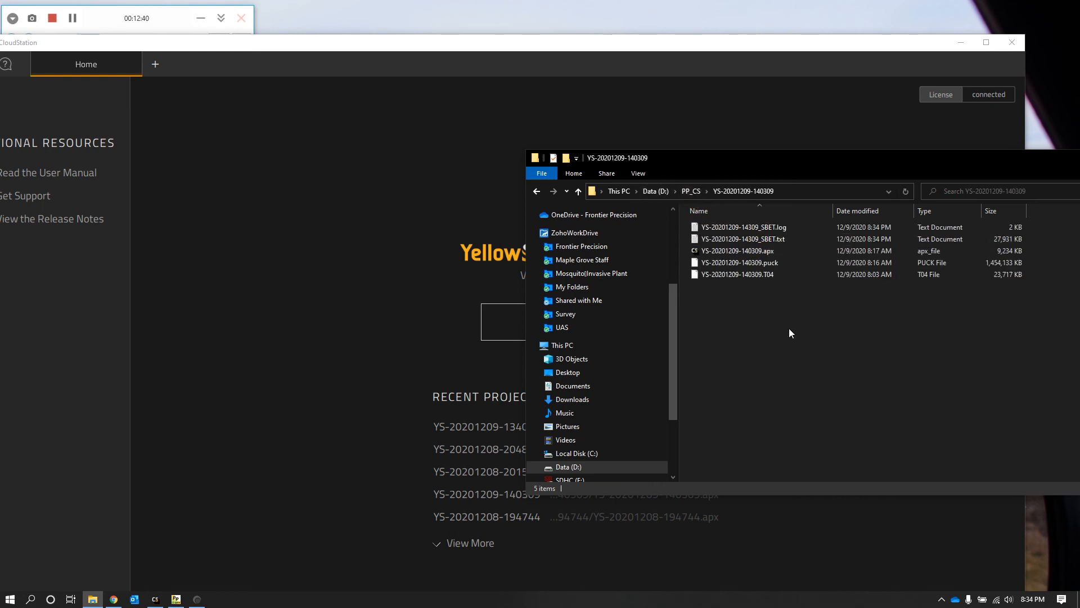
Step: Load YS-20201209-140309.apx from the folder into CloudStation as a project and bring its window fully into view
click(730, 251)
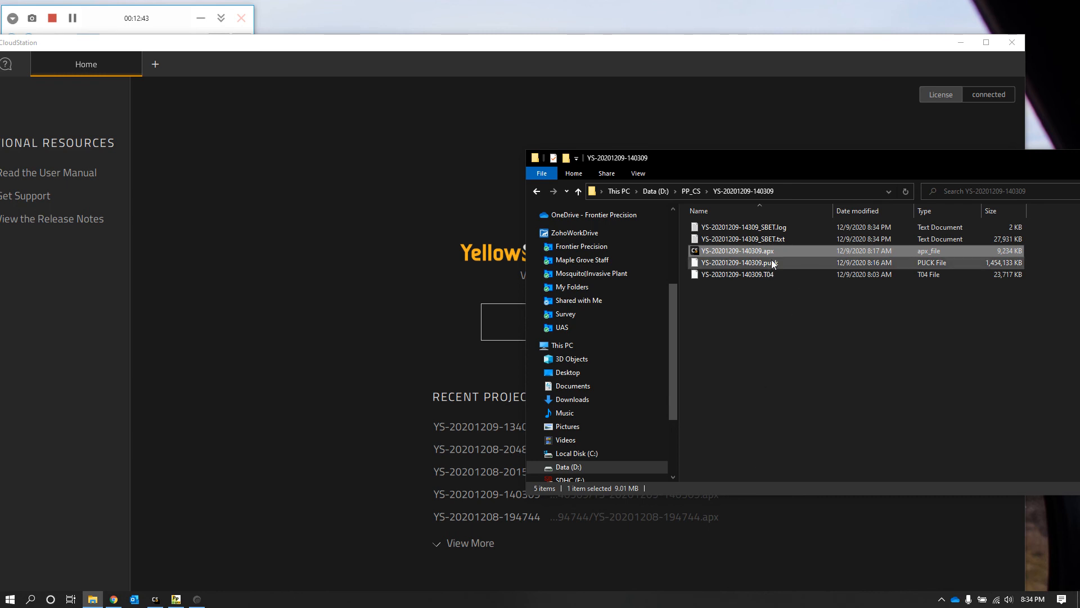
drag(753, 252, 345, 292)
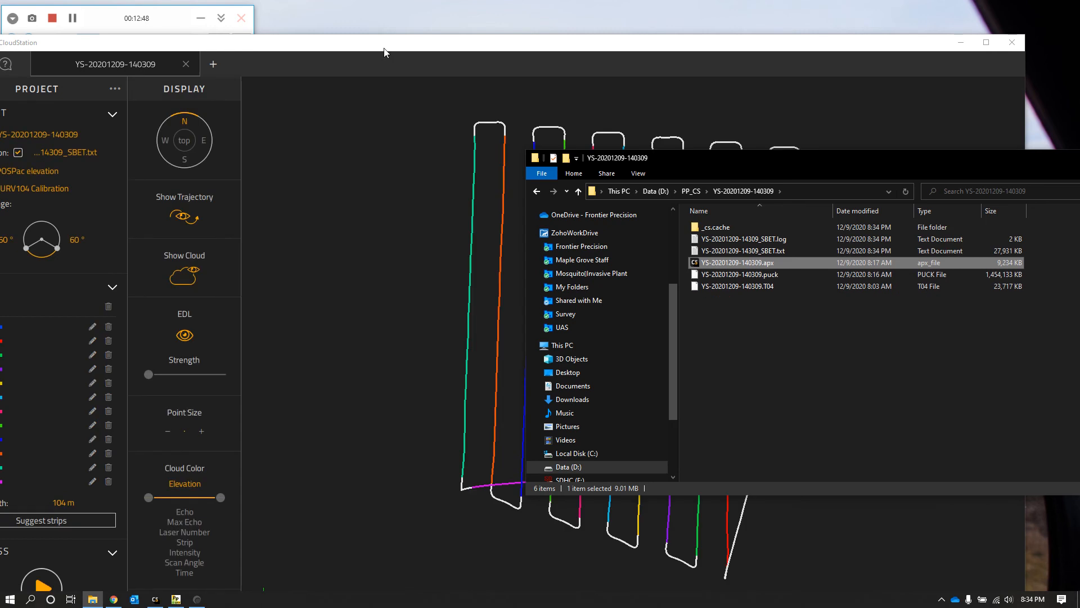
click(382, 46)
drag(382, 46, 434, 22)
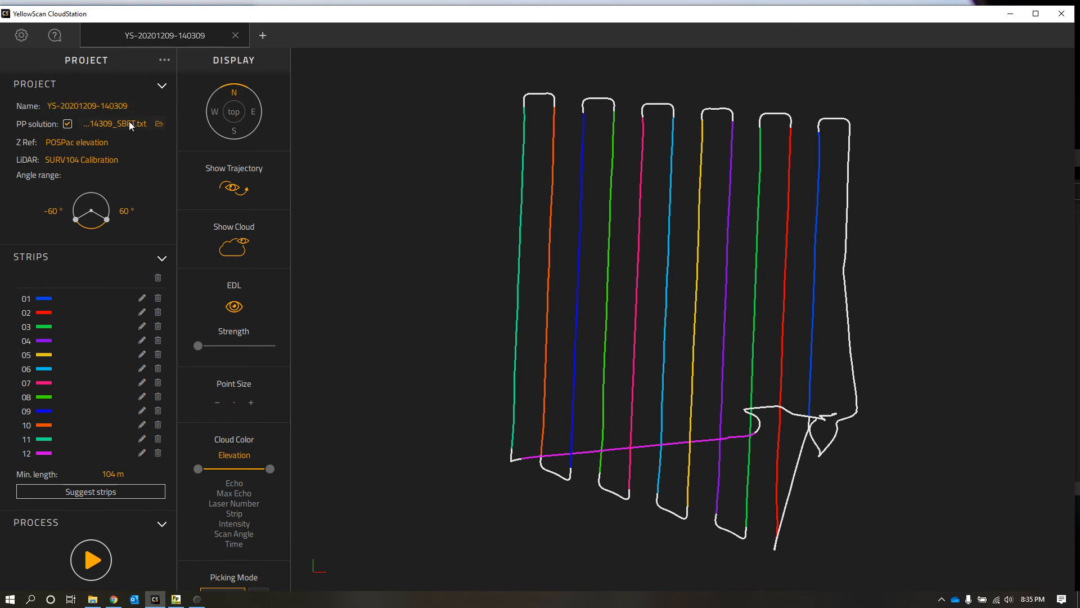
Step: Keep POSPac elevation as the Z reference and delete strip 12, the transit line crossing the other flight lines
click(100, 143)
click(87, 172)
click(639, 446)
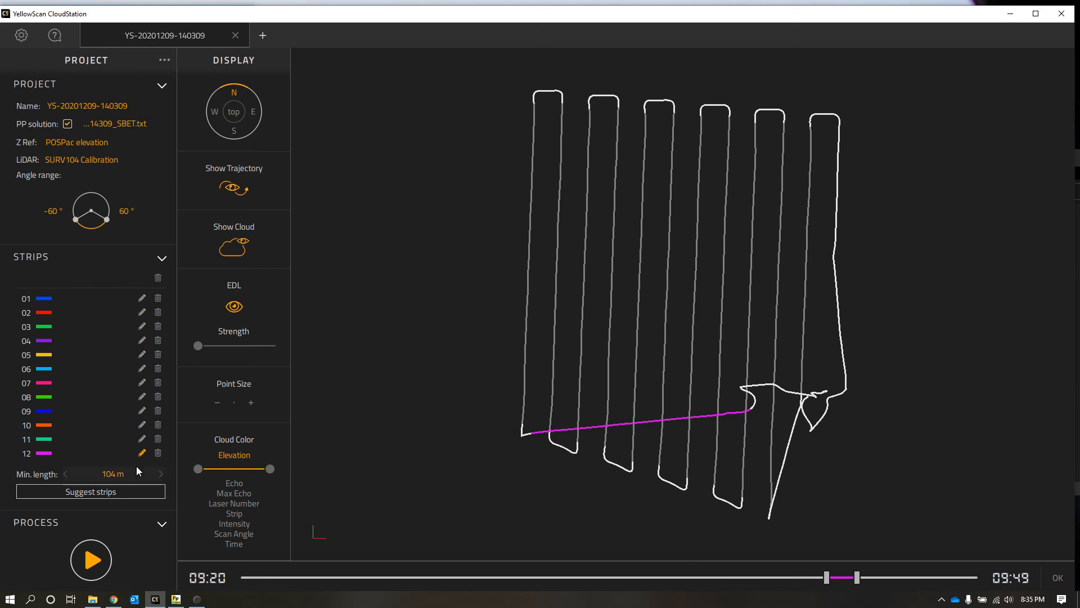
click(160, 453)
click(158, 453)
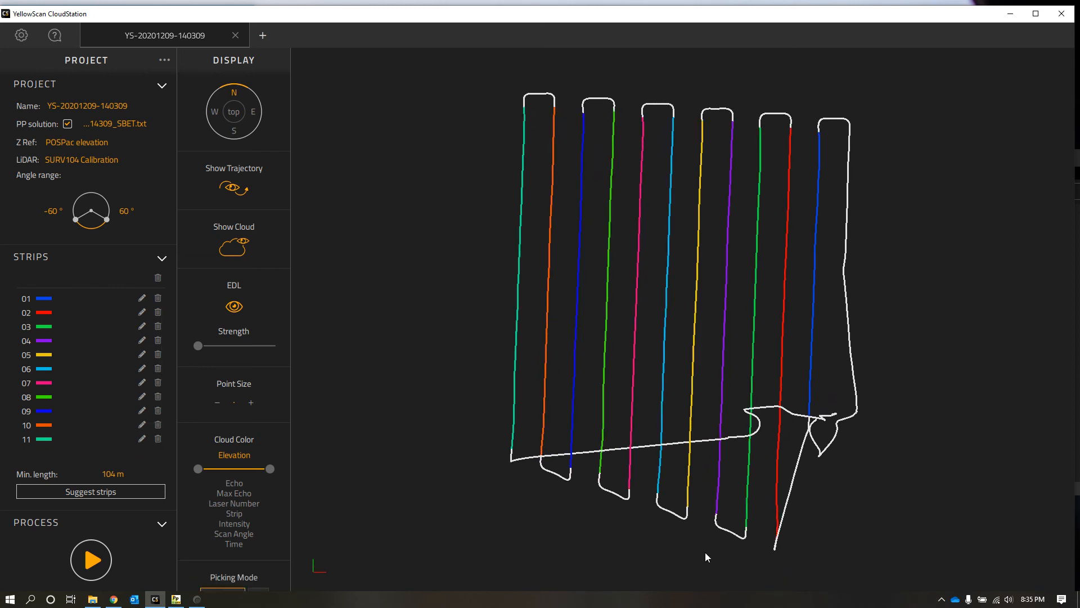
Step: Extend the end of strip 01 so it covers the diagonal segment down to the start of strip 02
click(817, 269)
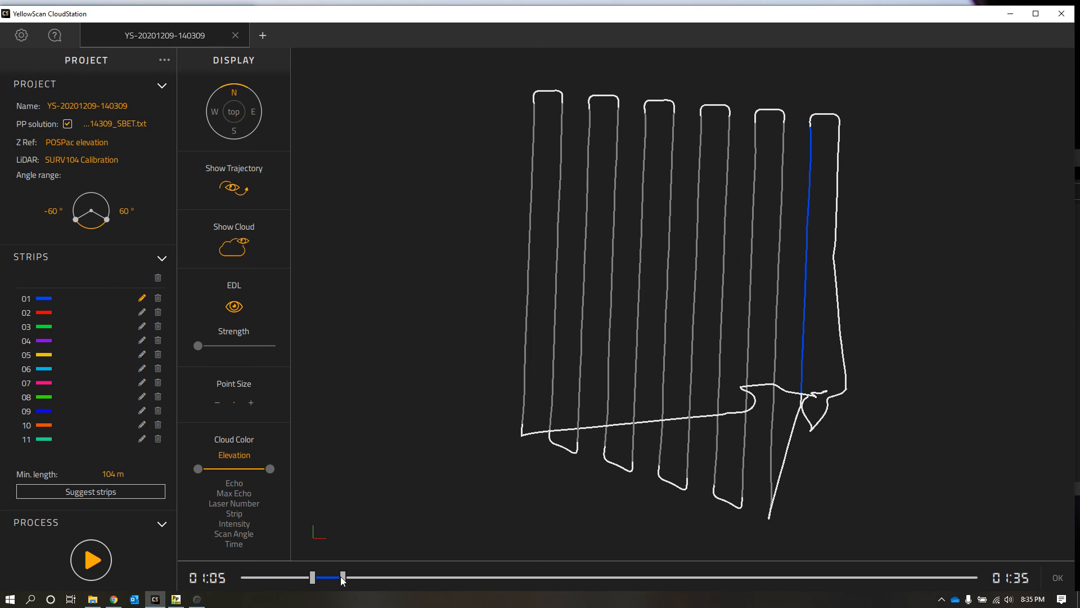
drag(337, 578, 356, 575)
click(1058, 582)
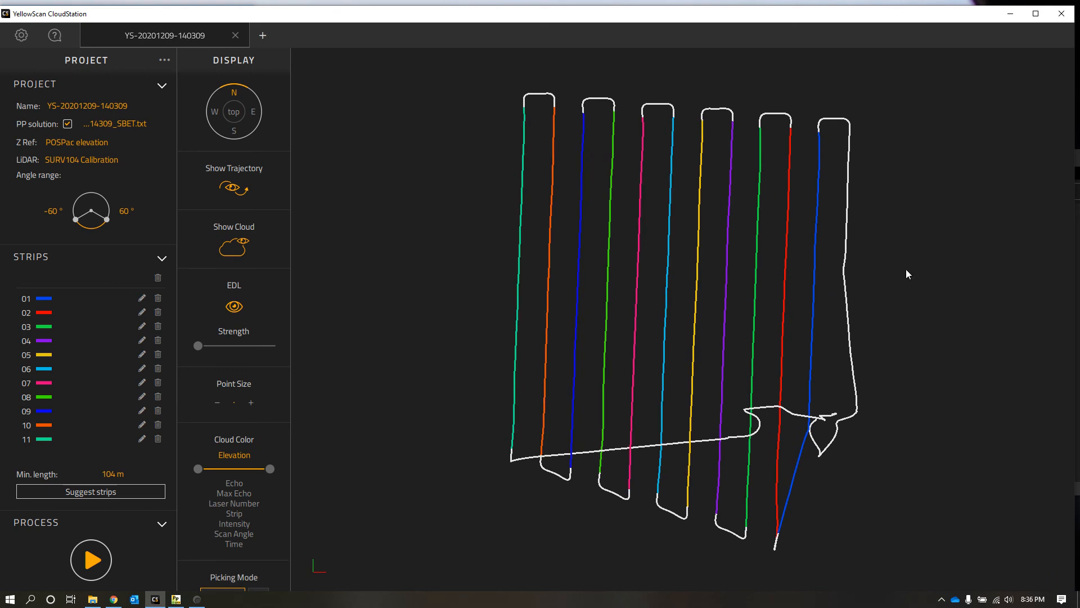
Step: Add a strip along the outermost eastern flight line, running from 00:31 to 00:59, and process all the strips
click(850, 157)
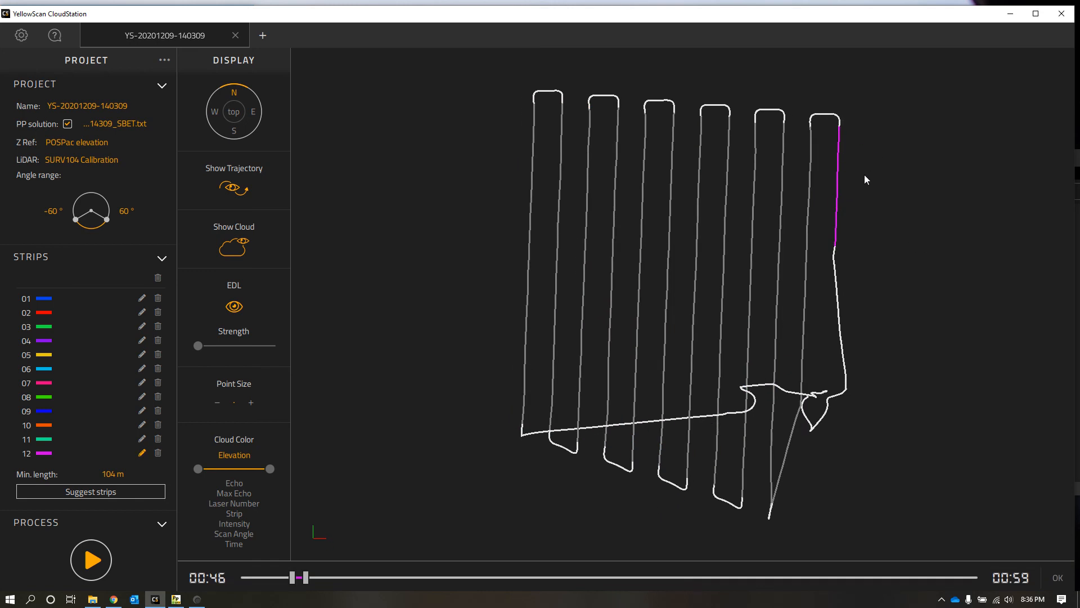
drag(305, 579, 276, 578)
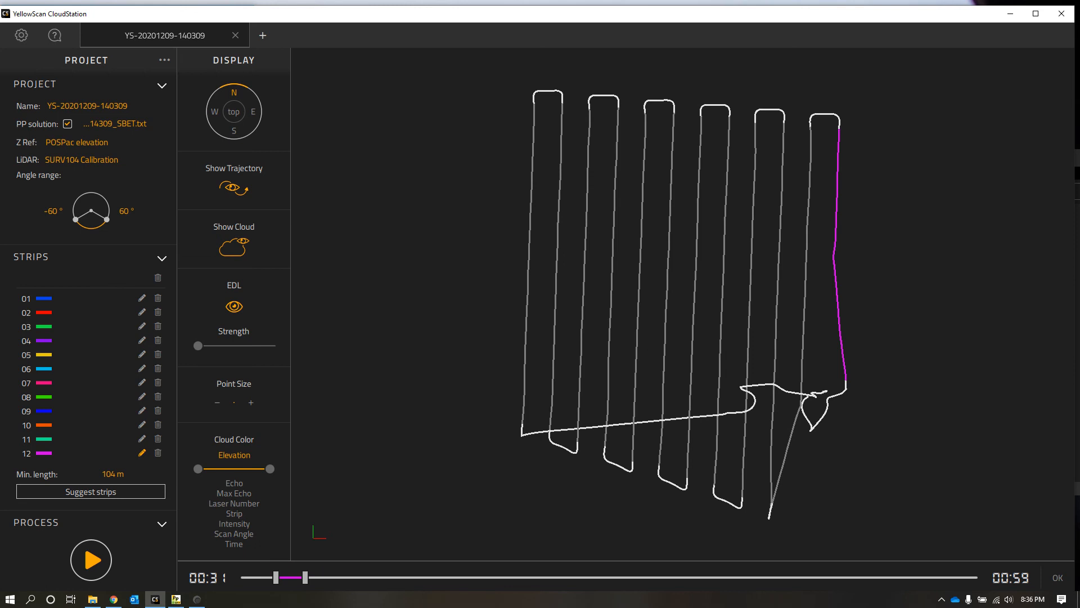
click(1058, 577)
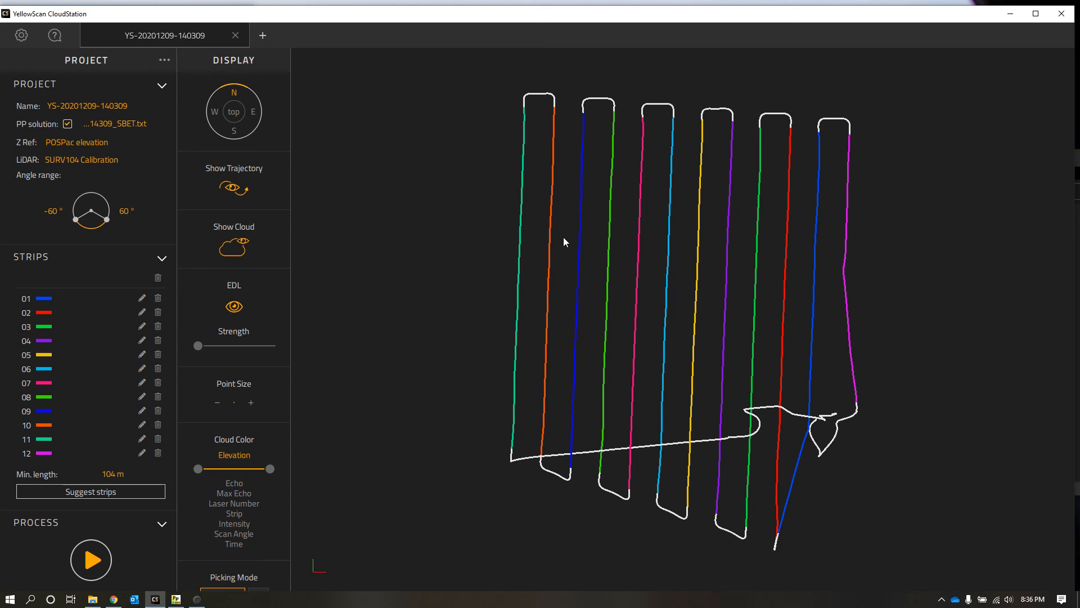
click(102, 552)
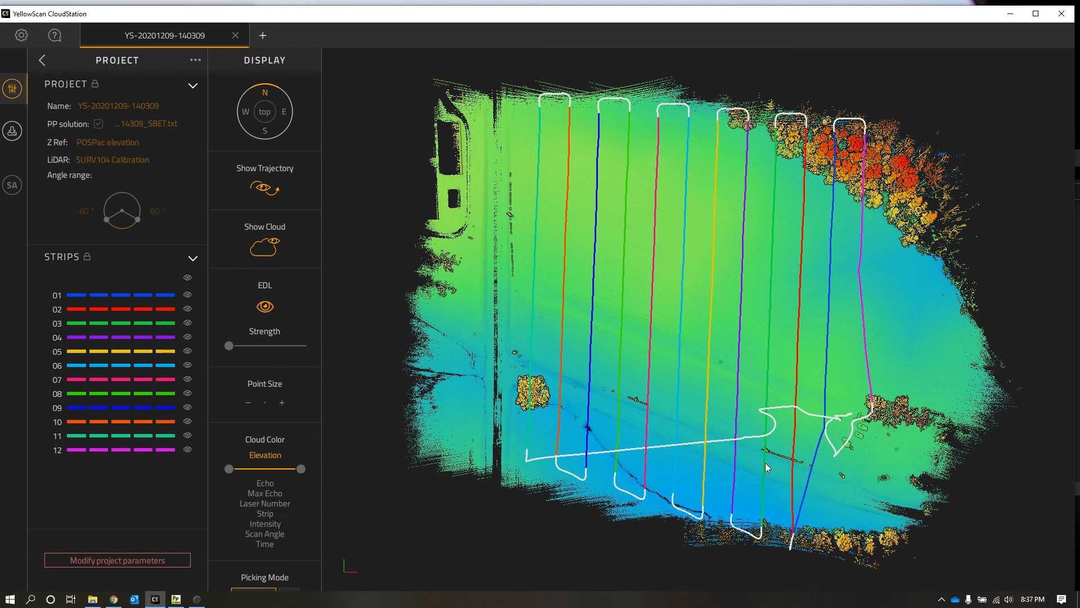
Step: Examine the processed point cloud from several angles, covering the parked vehicles, the bare trees, the wooded edge and the open field
scroll(768, 440, up, 6)
mouse_move(764, 501)
mouse_down()
mouse_move(648, 349)
mouse_move(642, 287)
mouse_up()
drag(663, 499, 625, 270)
drag(810, 463, 745, 398)
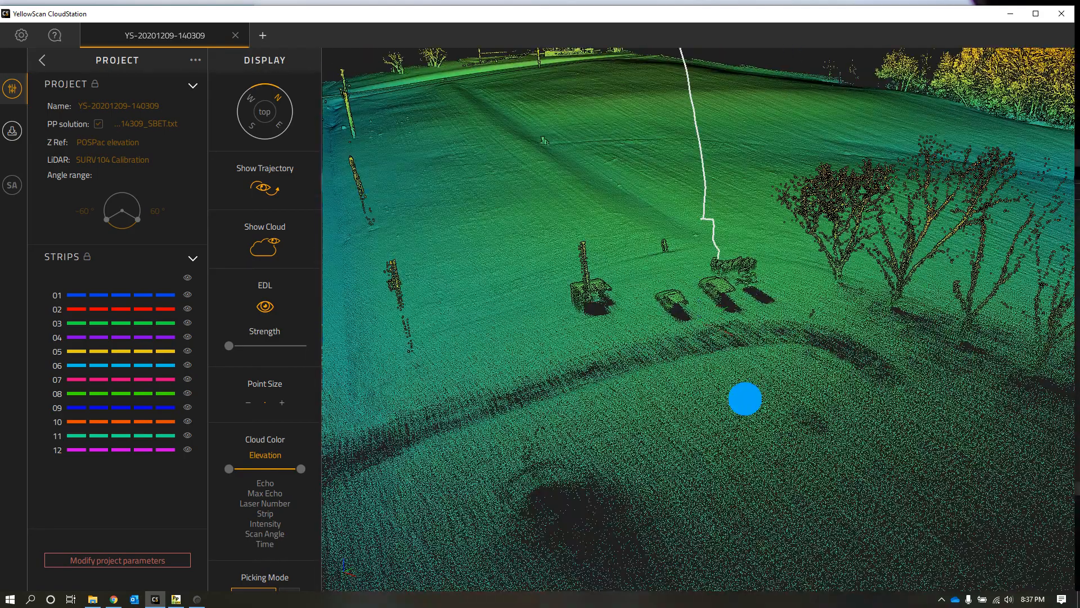
drag(876, 304, 899, 287)
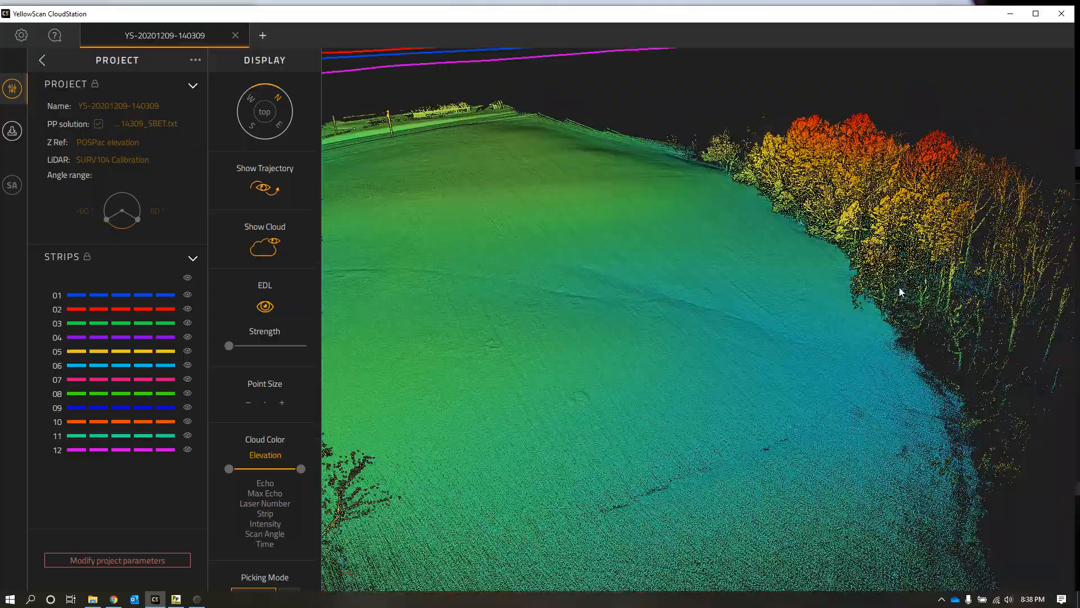
drag(762, 320, 819, 345)
drag(547, 378, 886, 370)
drag(730, 310, 631, 304)
scroll(799, 306, up, 3)
drag(978, 352, 664, 301)
drag(841, 286, 742, 341)
drag(790, 294, 819, 299)
scroll(740, 281, down, 3)
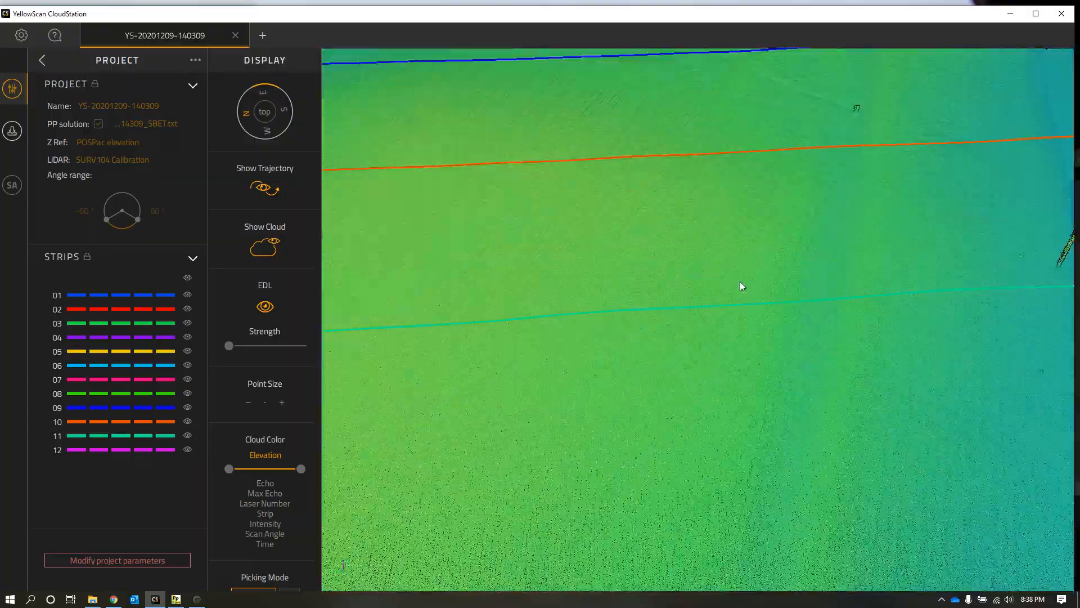
Step: Inspect the ground points at the small target marks in the middle of the field and return to an overview of the cloud
scroll(712, 338, up, 3)
scroll(708, 388, up, 2)
scroll(704, 409, down, 4)
scroll(704, 410, down, 3)
scroll(804, 282, down, 2)
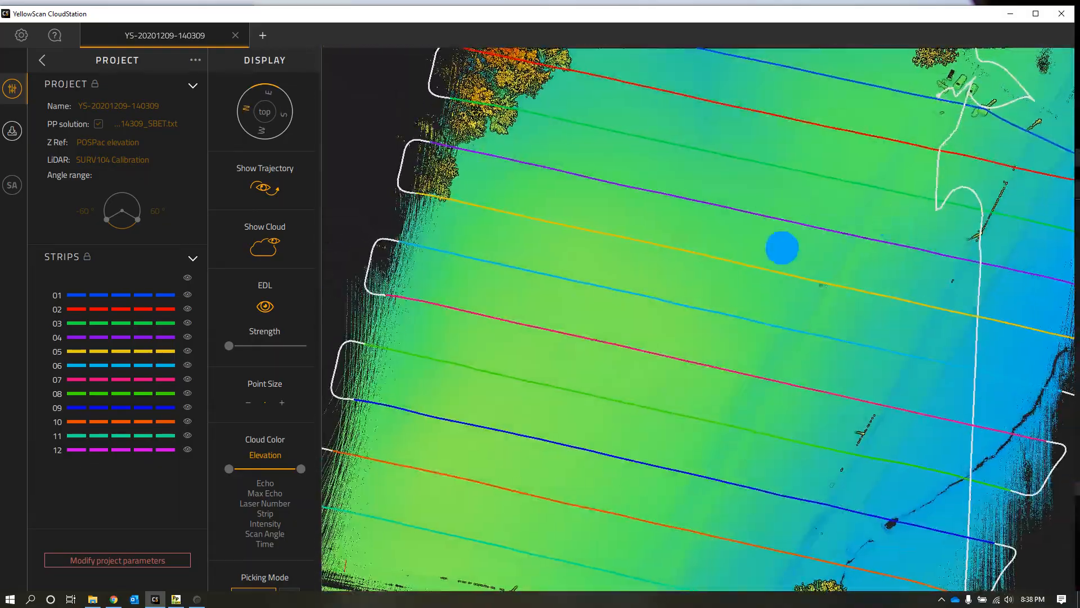
drag(781, 246, 675, 318)
scroll(674, 313, up, 5)
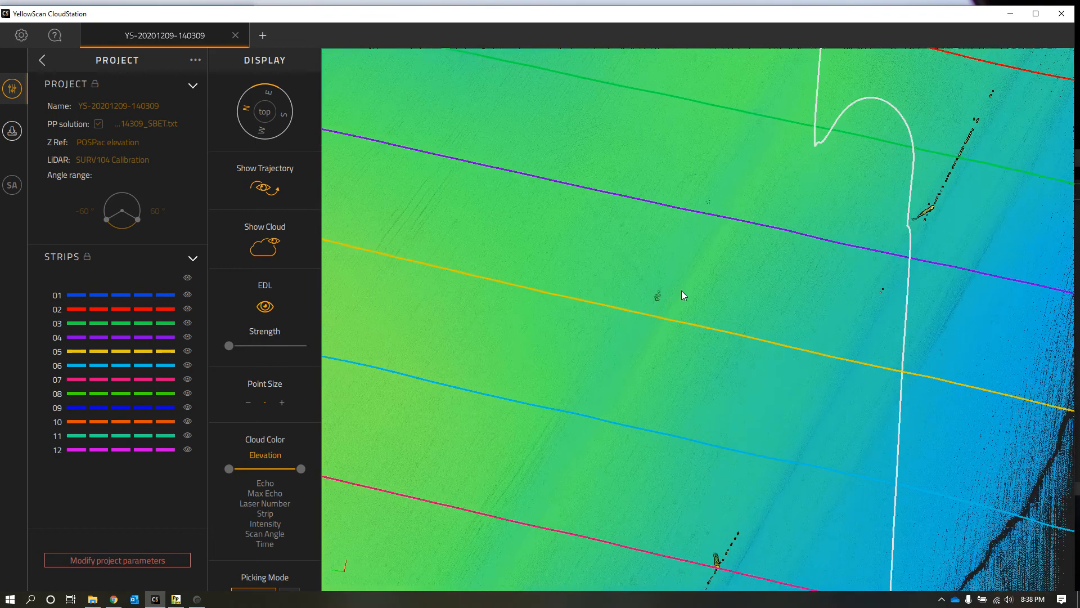
scroll(714, 146, up, 5)
drag(720, 140, 663, 328)
scroll(538, 498, up, 4)
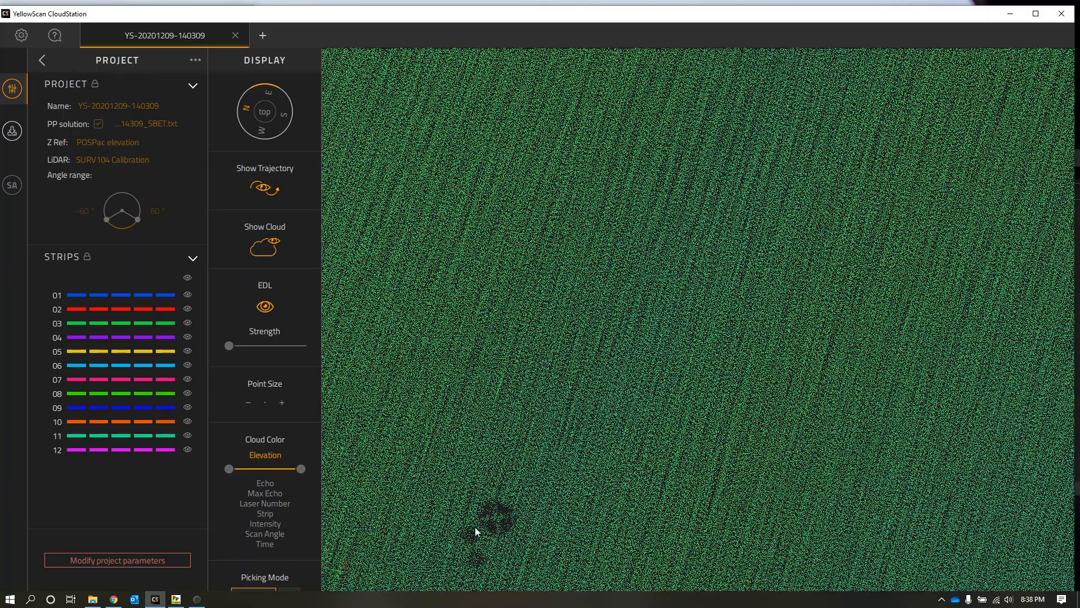
drag(532, 488, 574, 394)
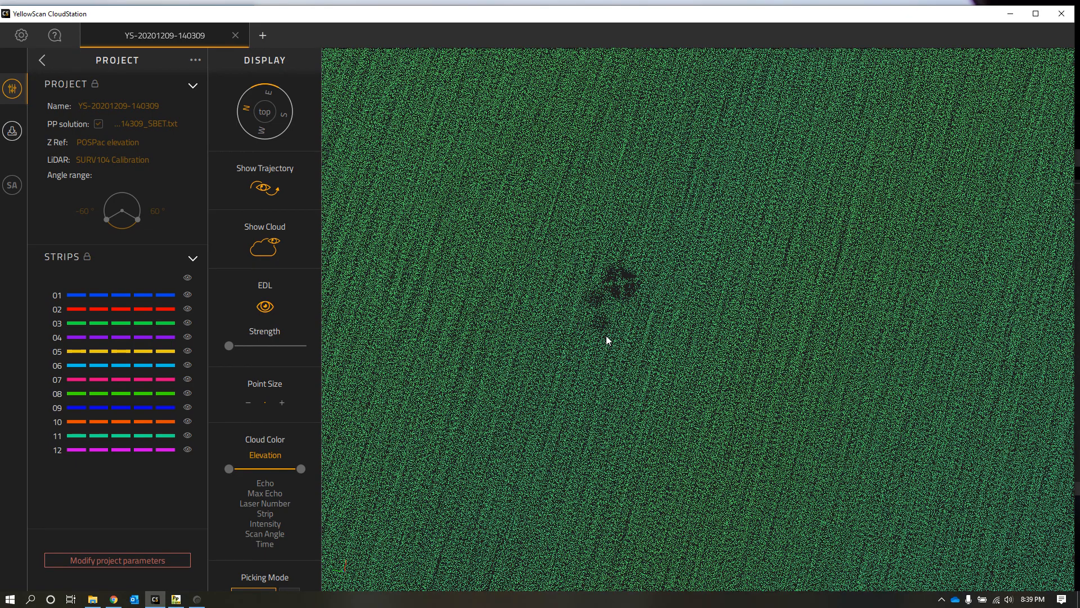
scroll(610, 340, up, 5)
scroll(641, 349, down, 3)
drag(660, 429, 757, 290)
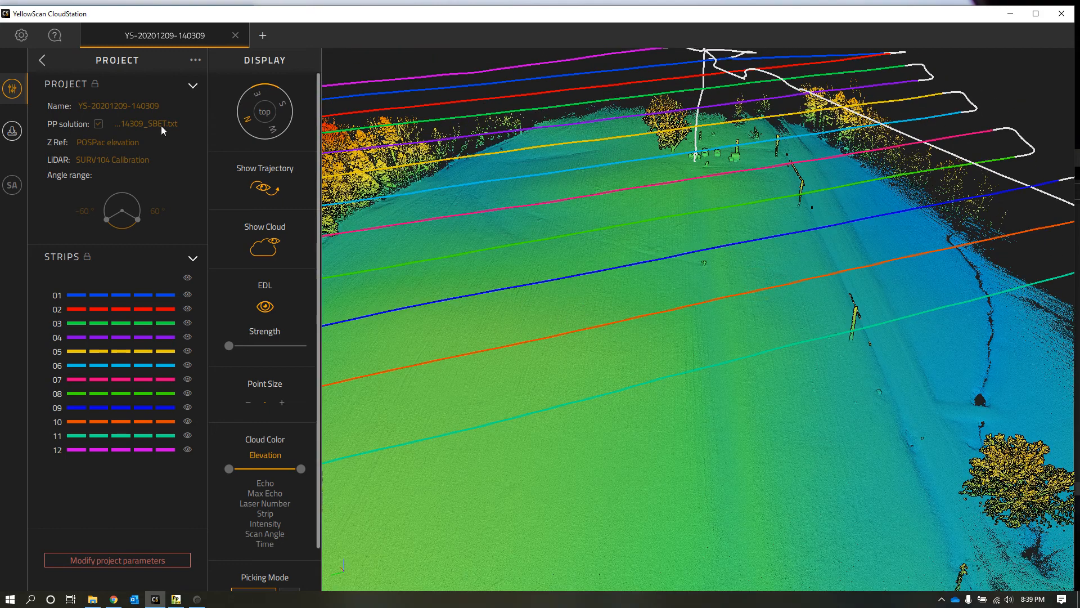
click(12, 130)
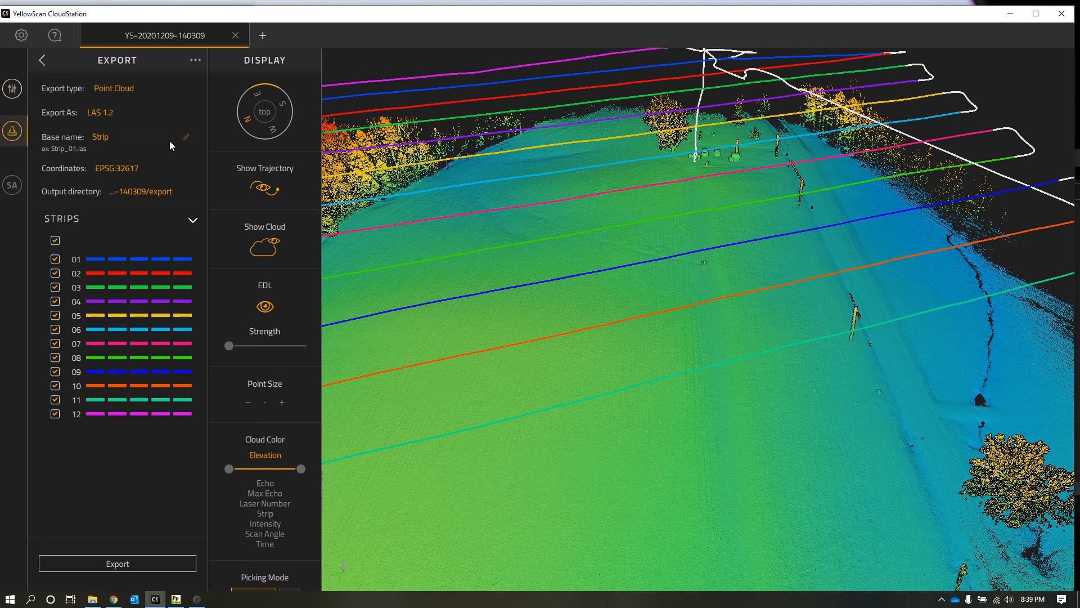
click(118, 137)
key(BackSpace)
key(BackSpace)
key(BackSpace)
key(BackSpace)
key(BackSpace)
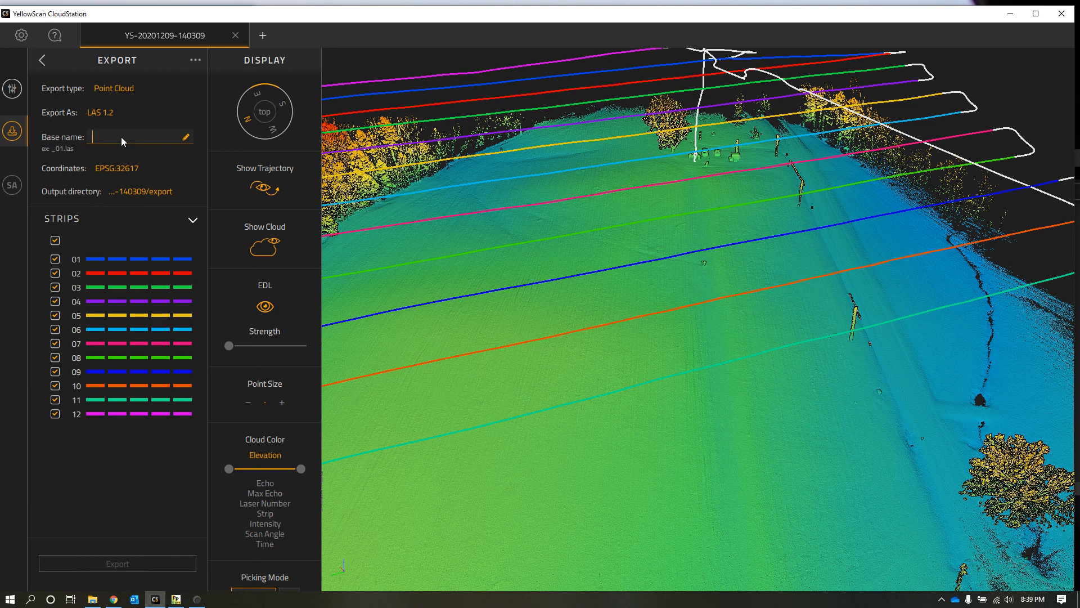
text(Y)
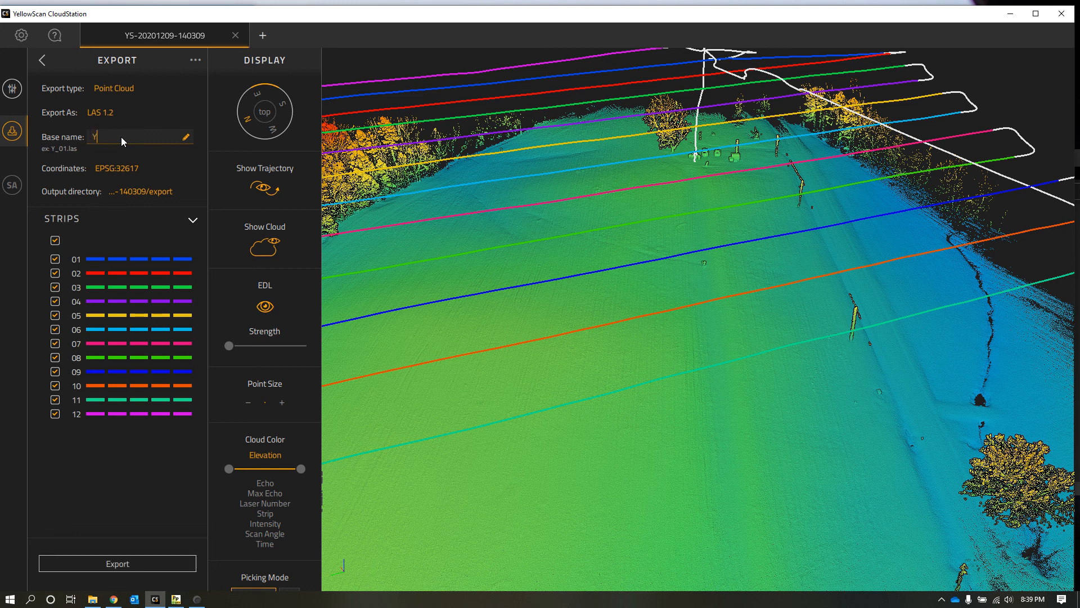
text(S-20201209-140309)
click(134, 168)
click(129, 197)
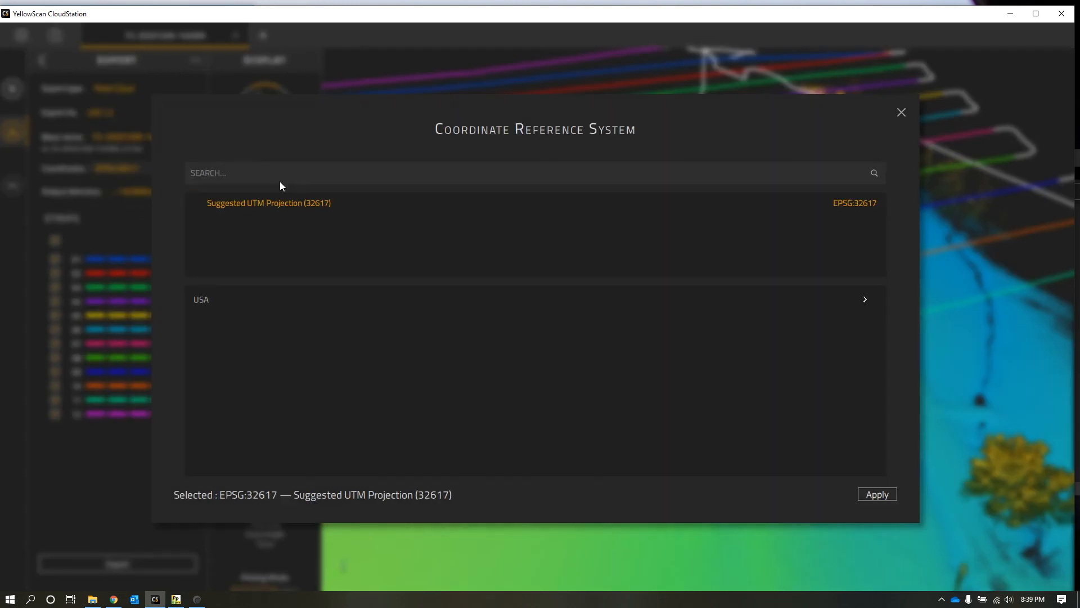
click(901, 112)
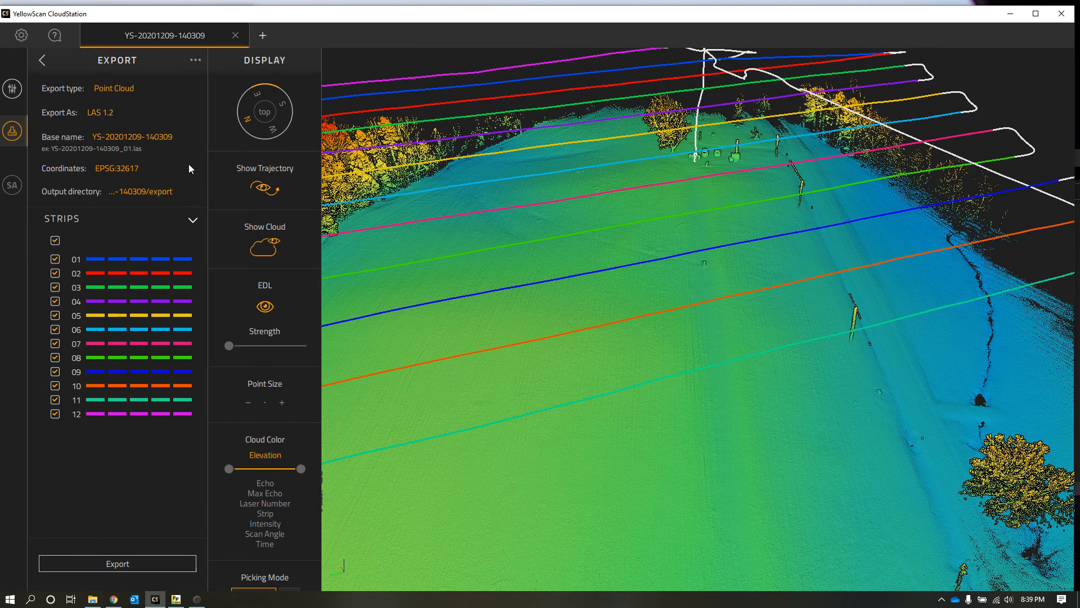
Step: Set the export coordinates to EPSG:8768, NAD83 / North Carolina (ftUS) + NAVD88 height (ftUS), and export all strips as LAS 1.2
click(166, 170)
click(151, 197)
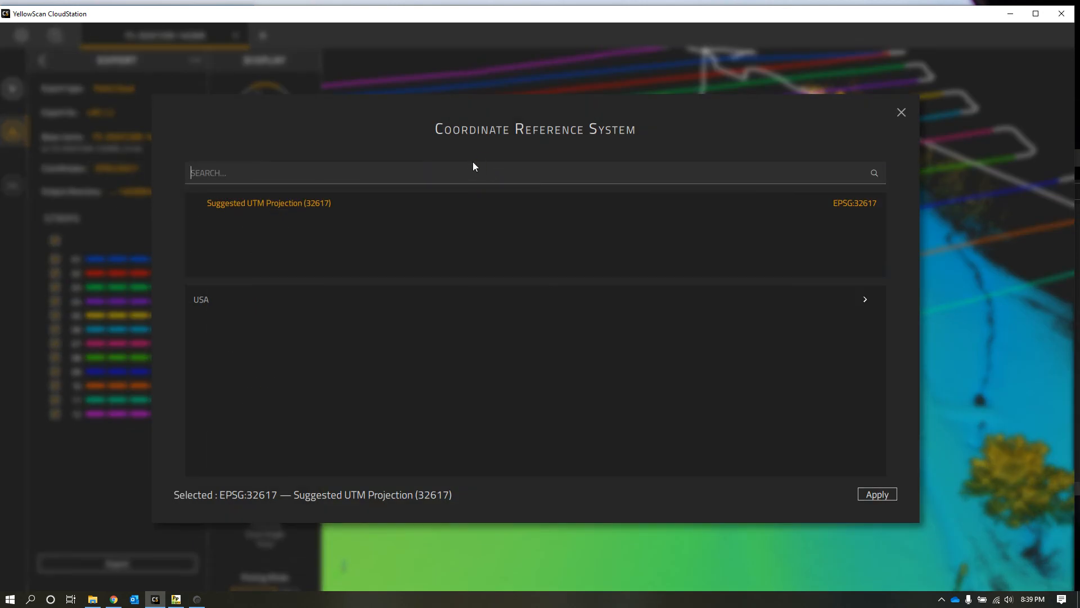
text(North Carolina)
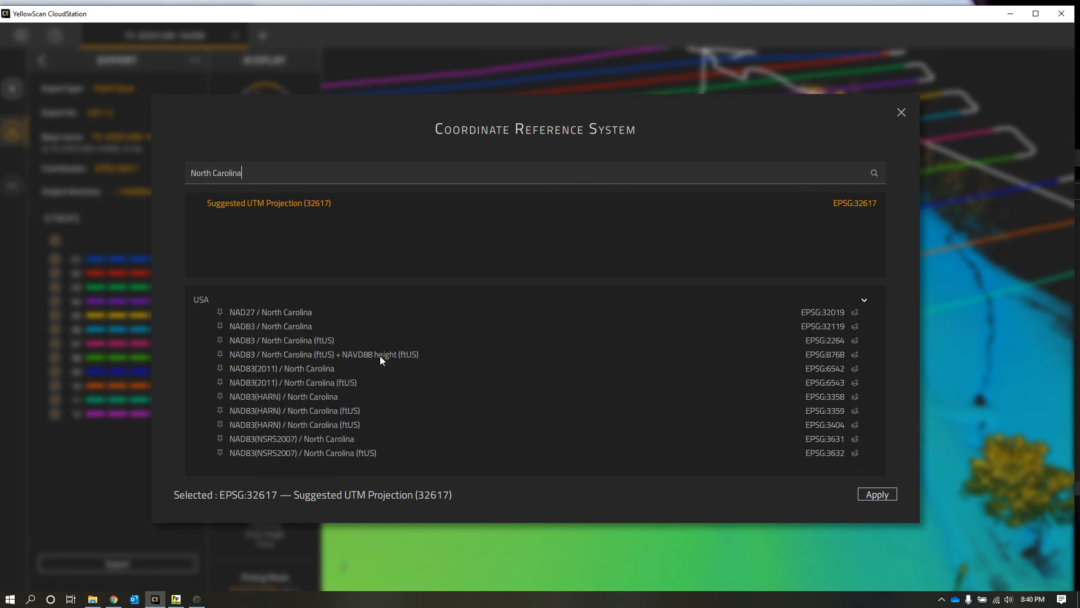
click(275, 354)
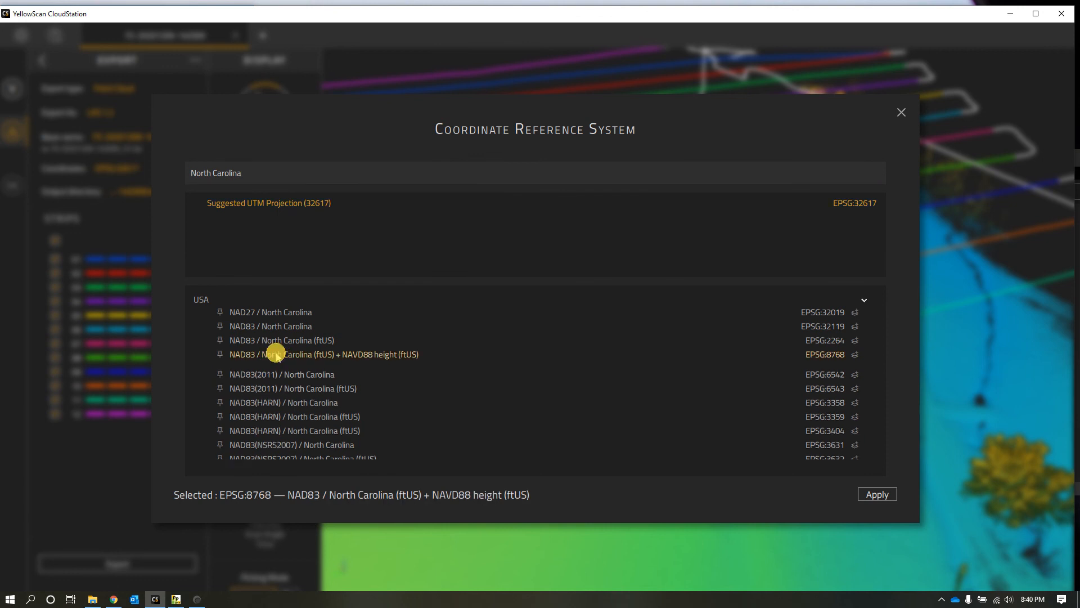
click(876, 494)
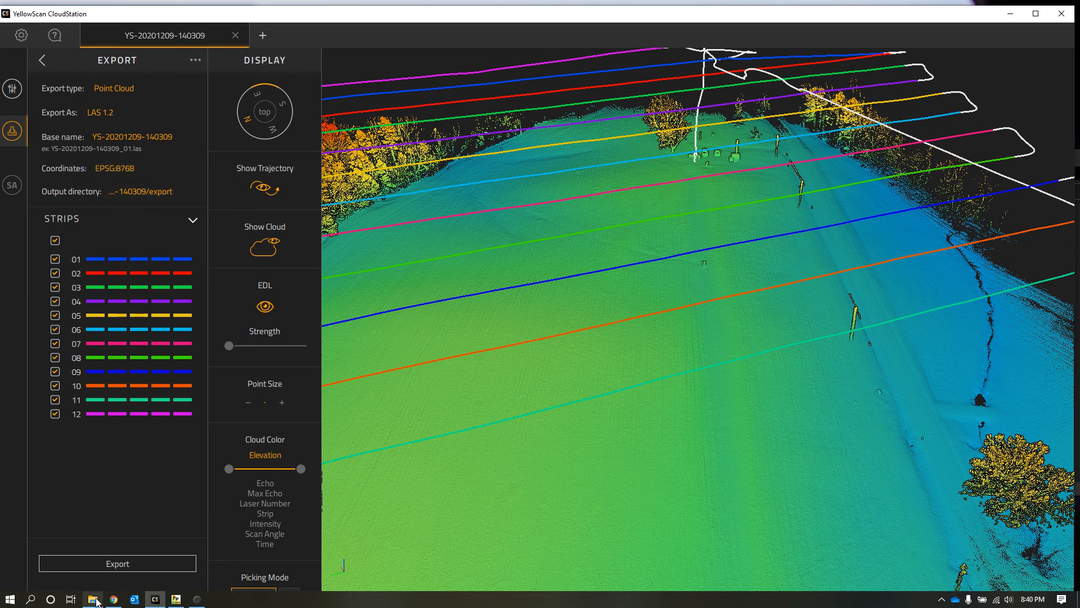
click(140, 562)
click(1011, 14)
click(873, 415)
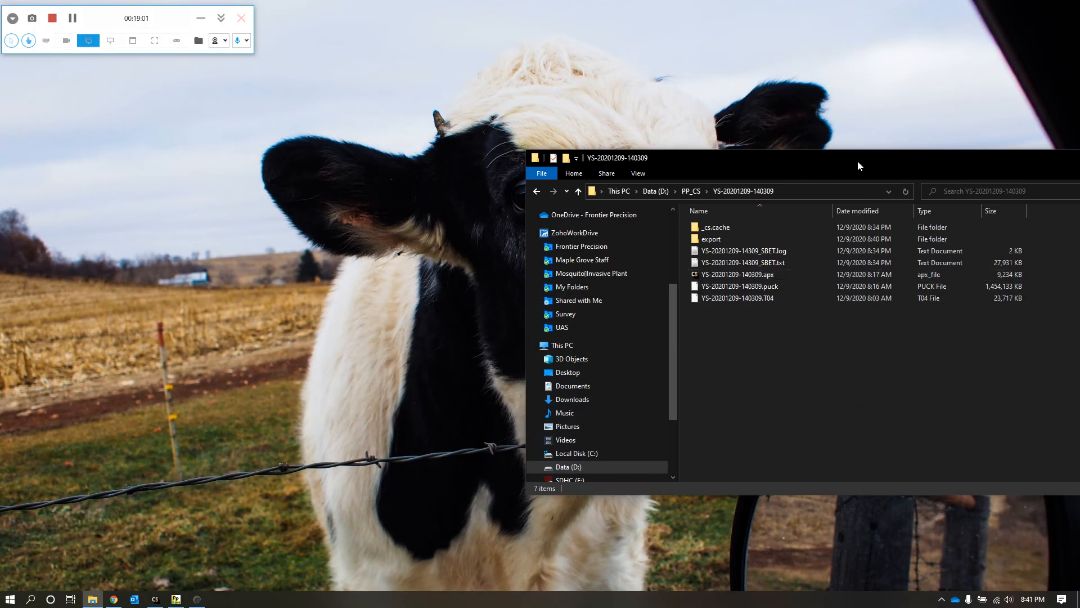
drag(858, 160, 645, 89)
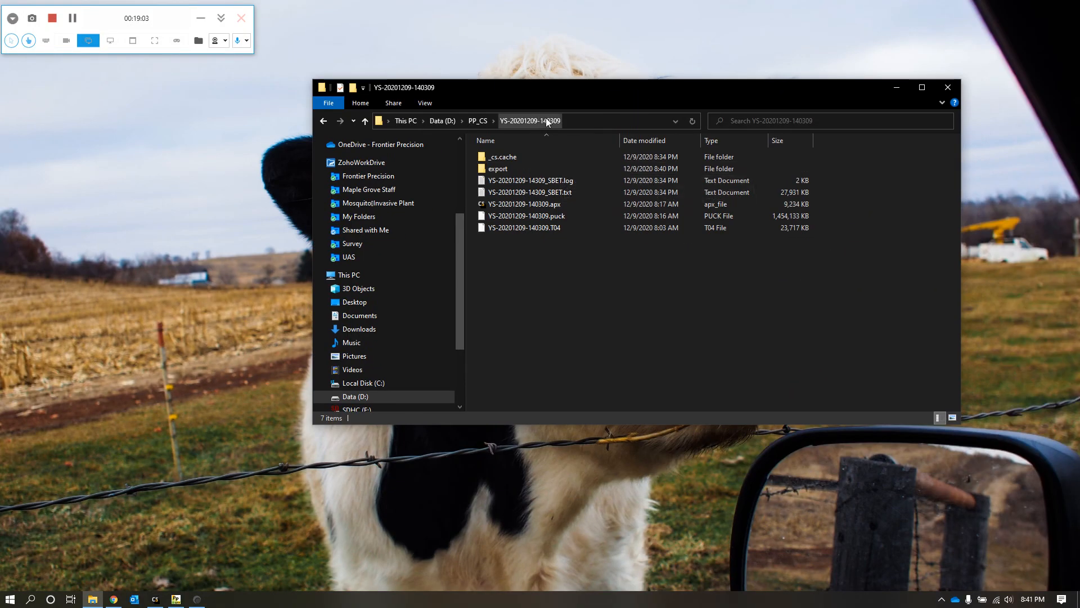
double_click(491, 170)
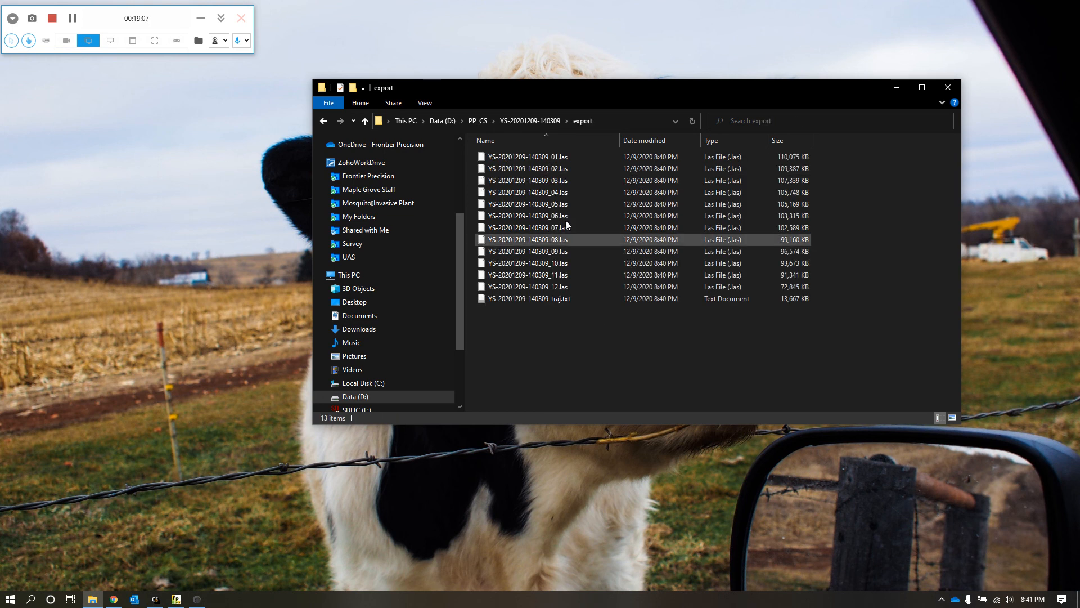
Step: Select the exported LAS files from strip 01 through strip 12 to review them, and clear the selection
click(556, 160)
shift+click(559, 289)
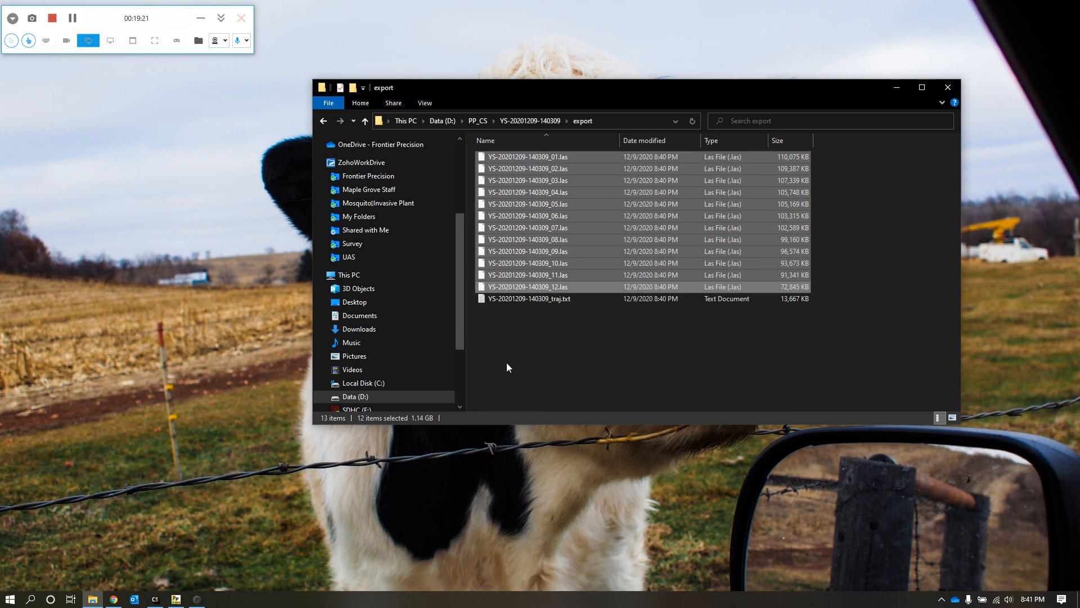
click(544, 408)
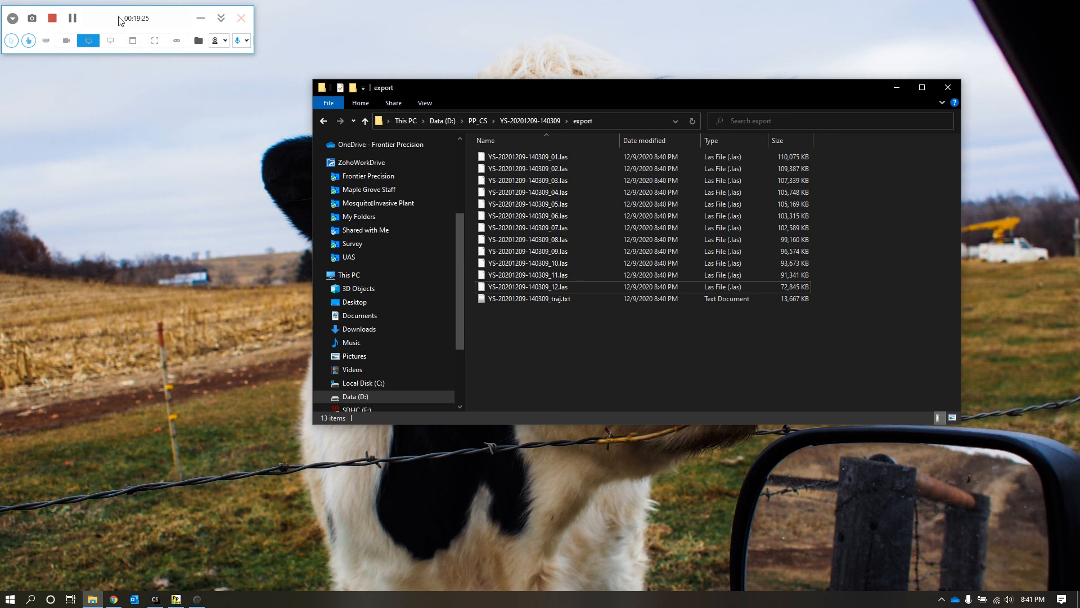
drag(120, 21, 238, 31)
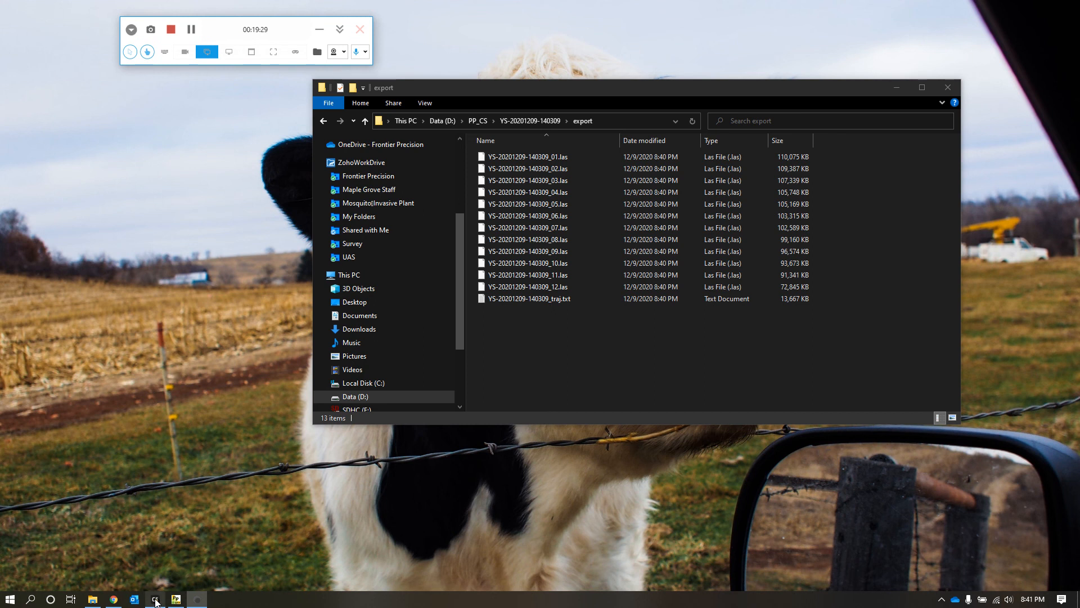
mouse_move(157, 601)
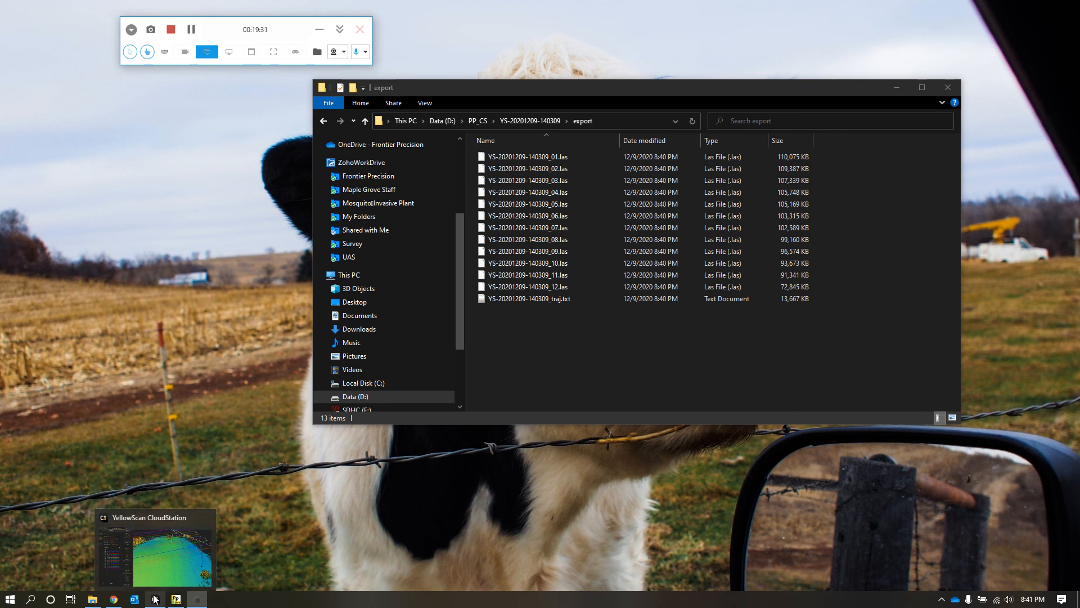